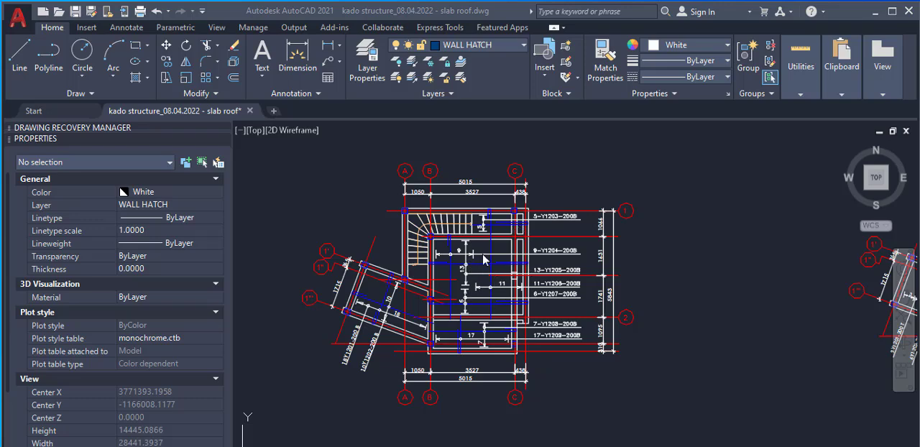
Open the 5-Y1203-200B rebar label beside the staircase for text editing, highlight its Y12 part and exit the text editor
scroll(534, 244, "up", 8)
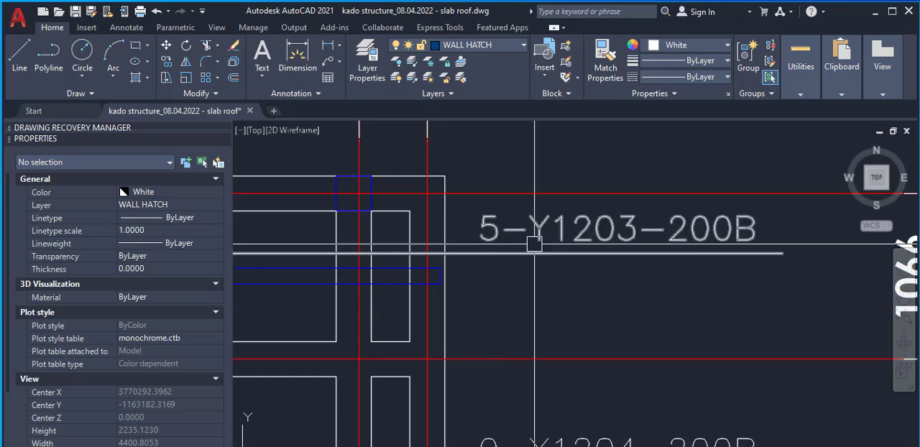
scroll(534, 244, "down", 2)
scroll(507, 229, "up", 2)
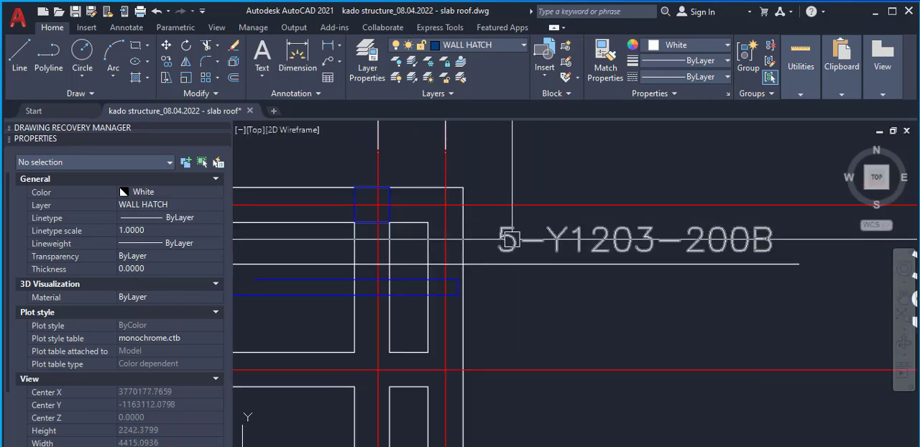
scroll(517, 242, "down", 1)
scroll(507, 237, "up", 1)
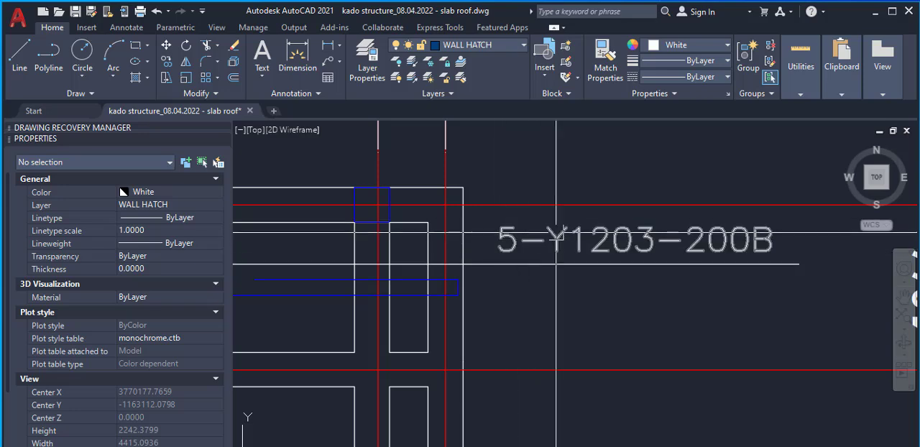
left_click(600, 230)
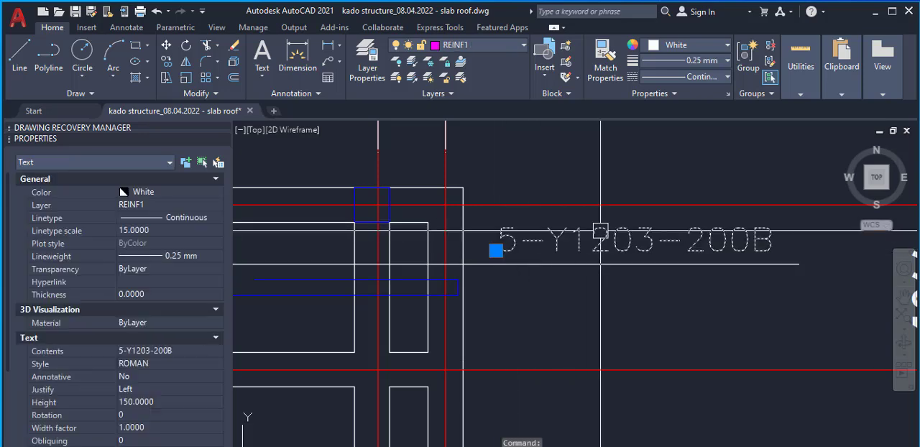
double_click(600, 230)
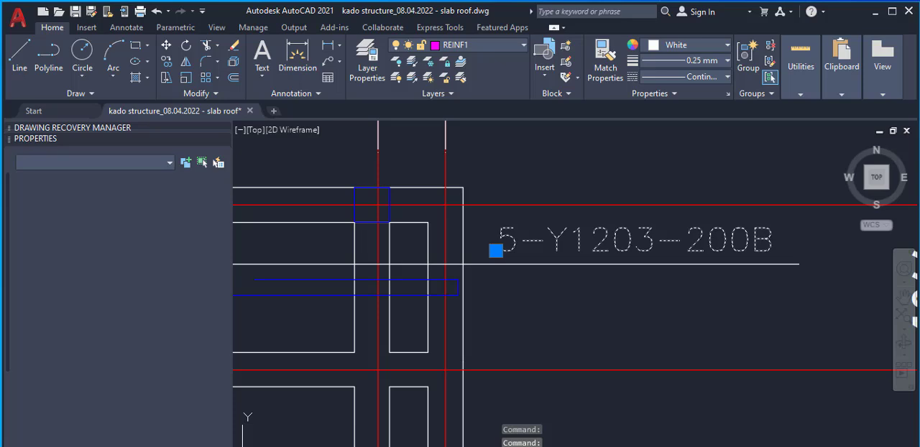
left_click_drag(611, 248, 559, 238)
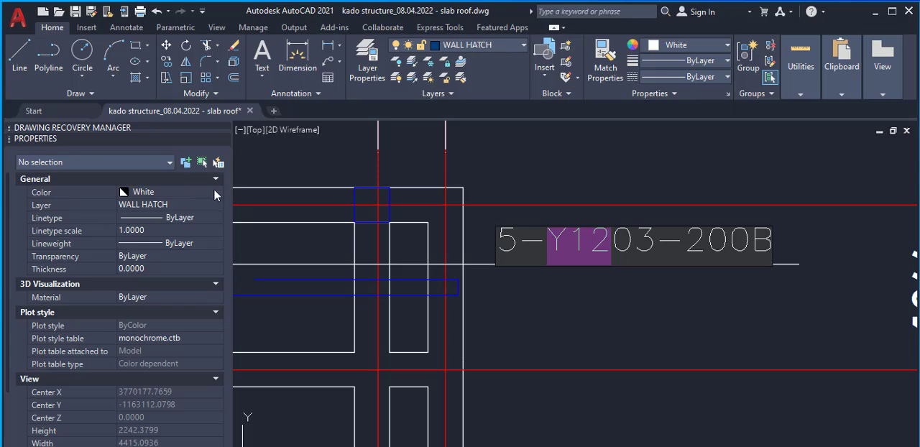
left_click(590, 187)
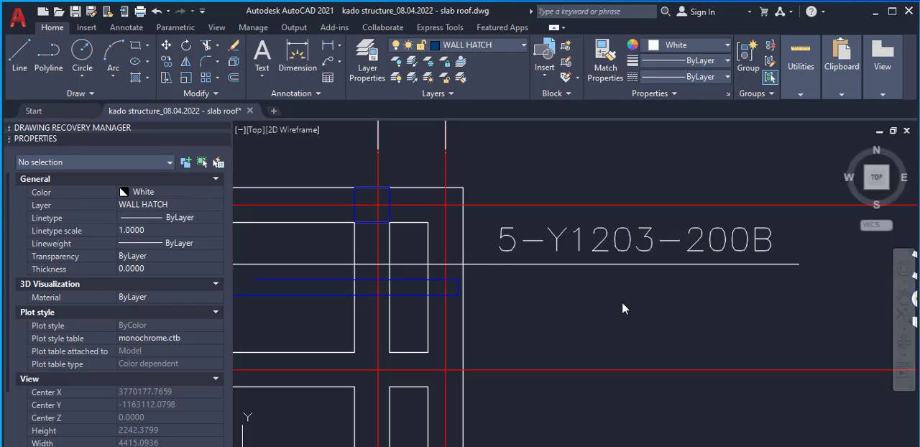
right_click(591, 185)
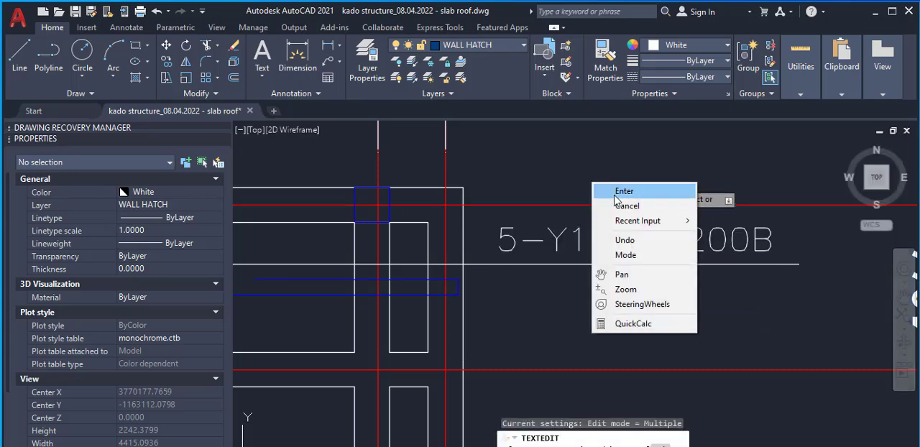
left_click(616, 190)
left_click(595, 236)
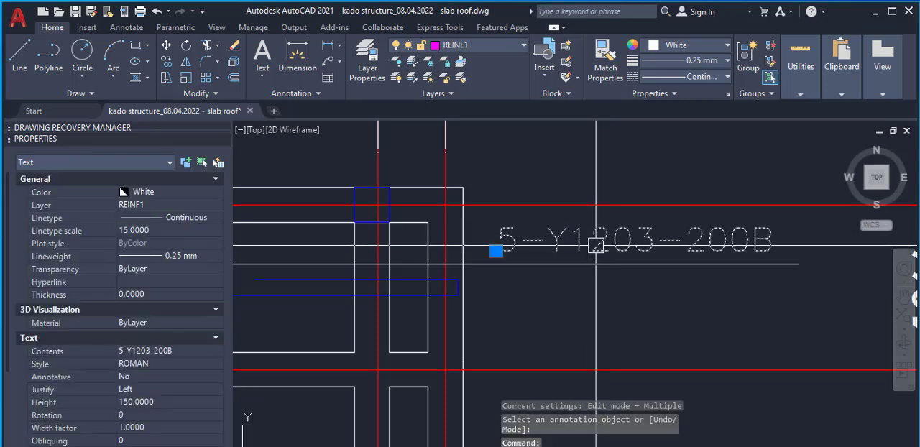
left_click(177, 191)
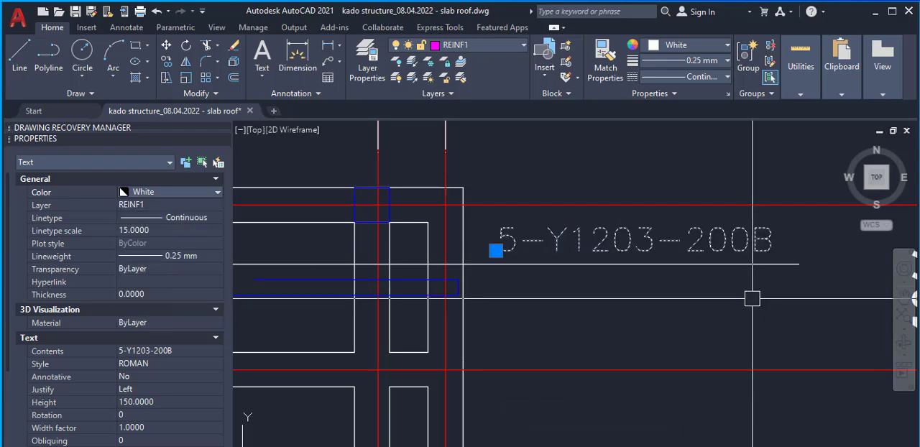
key("Escape")
left_click(665, 238)
right_click(611, 244)
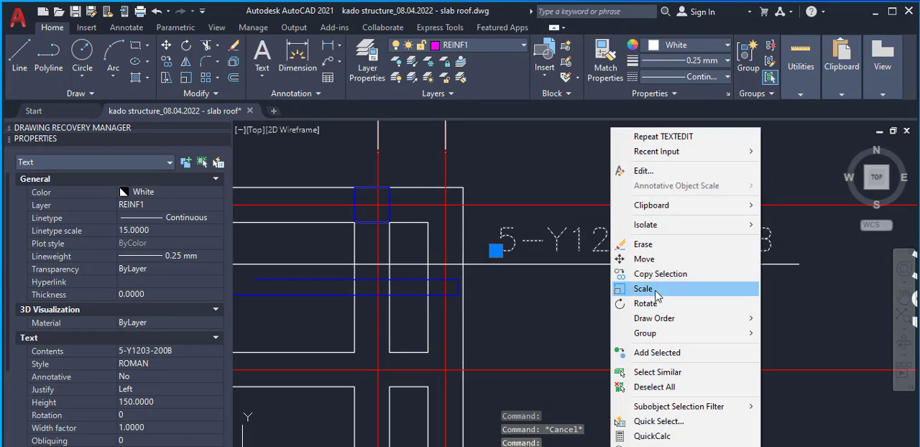
left_click(659, 274)
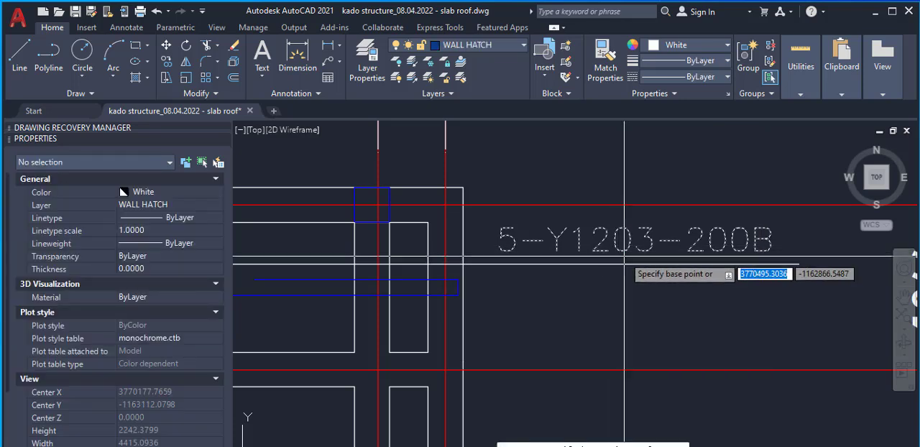
scroll(624, 264, "up", 3)
scroll(632, 266, "down", 3)
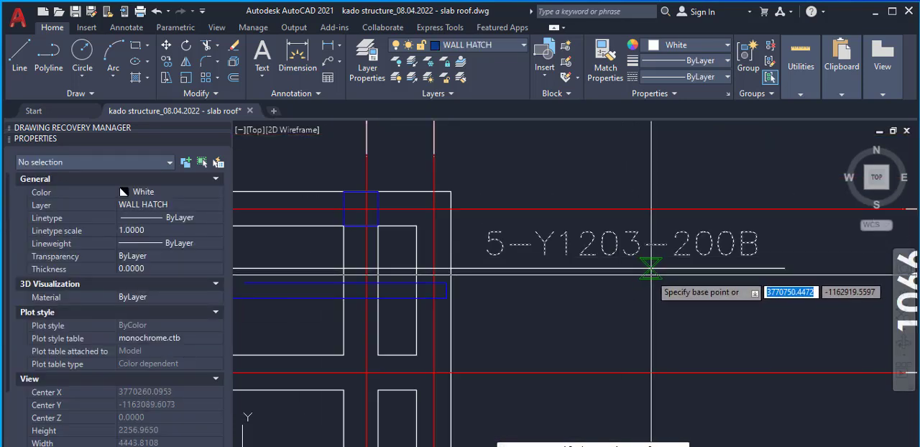
key("Escape")
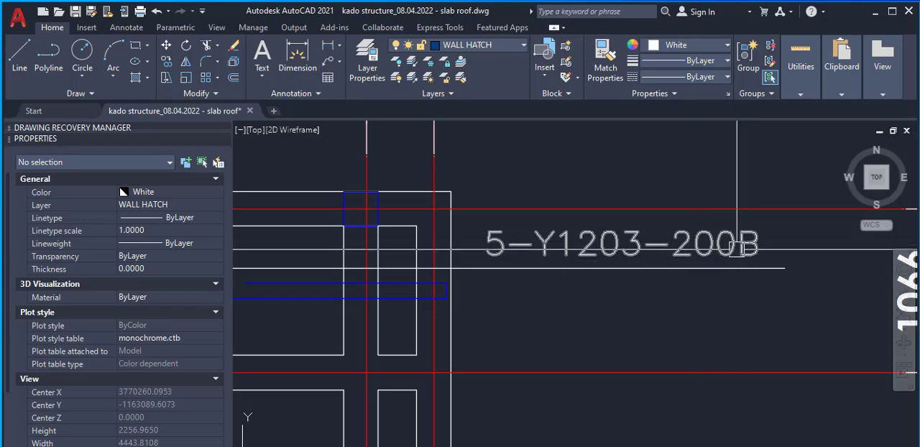
Draw a horizontal polyline about 7,780 units long in the empty area above and between the two floor plans
scroll(652, 268, "down", 4)
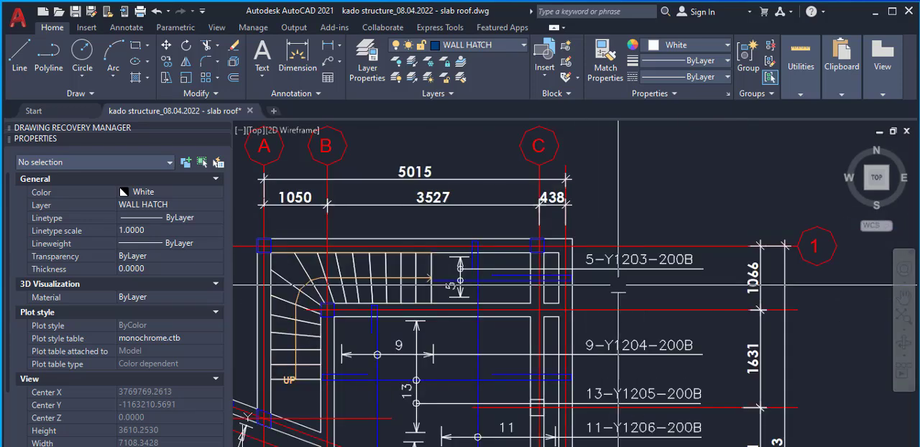
scroll(474, 392, "up", 2)
scroll(473, 358, "down", 6)
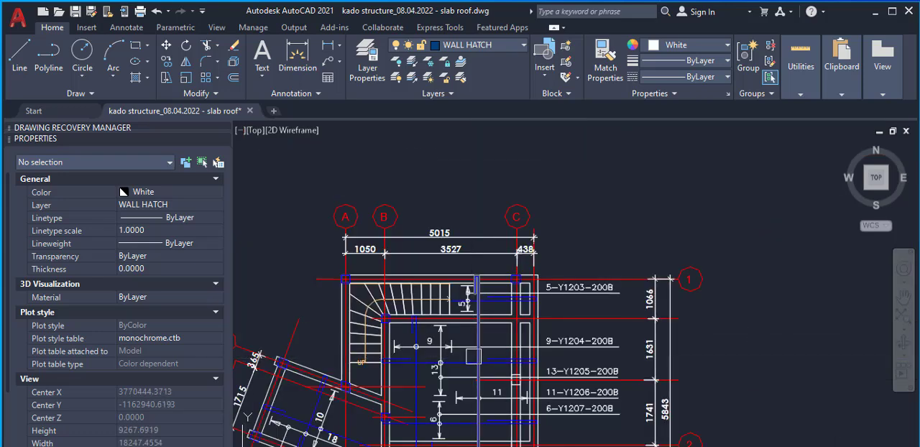
scroll(440, 351, "up", 2)
scroll(428, 365, "down", 2)
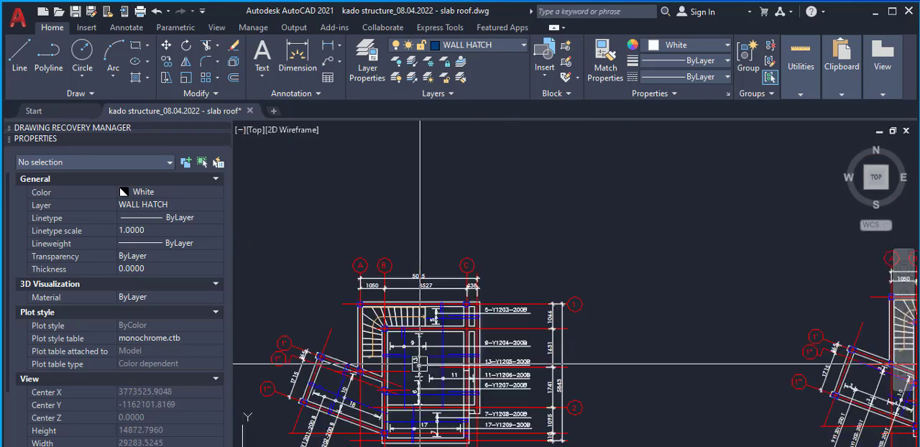
type("pl")
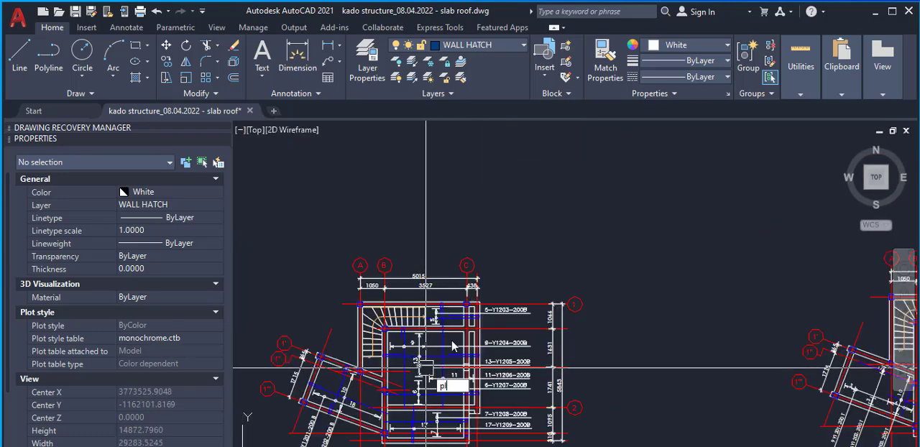
key("Return")
scroll(524, 244, "down", 2)
scroll(521, 259, "up", 3)
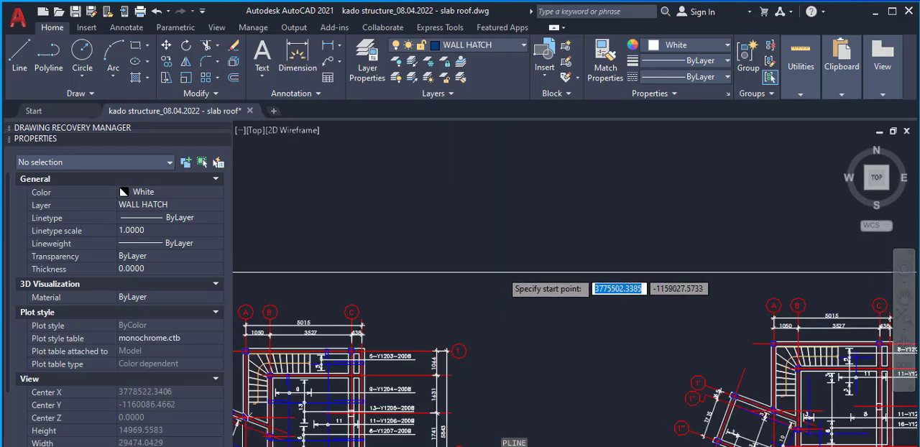
left_click(451, 267)
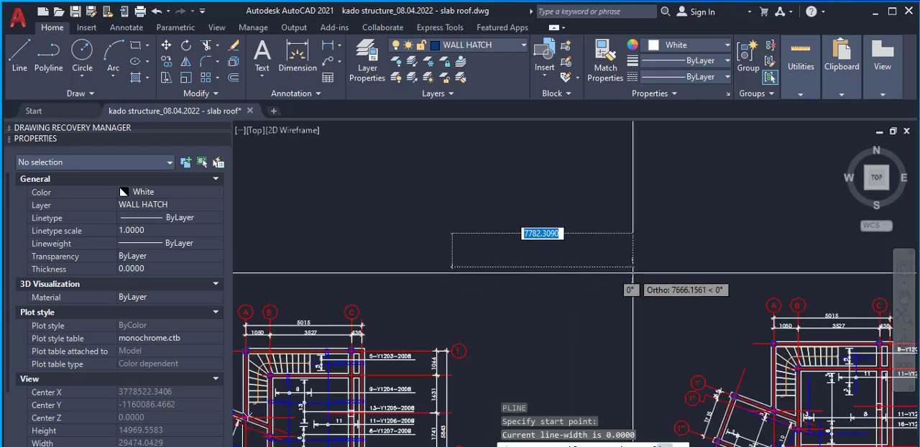
left_click(632, 273)
key("Escape")
Offset the horizontal polyline 150 downwards to form the slab's thickness
type("o")
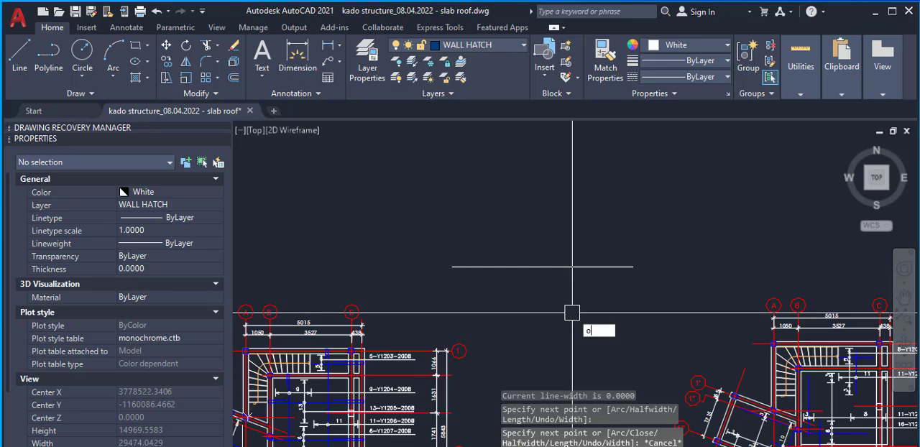
key("Return")
type("150")
key("Return")
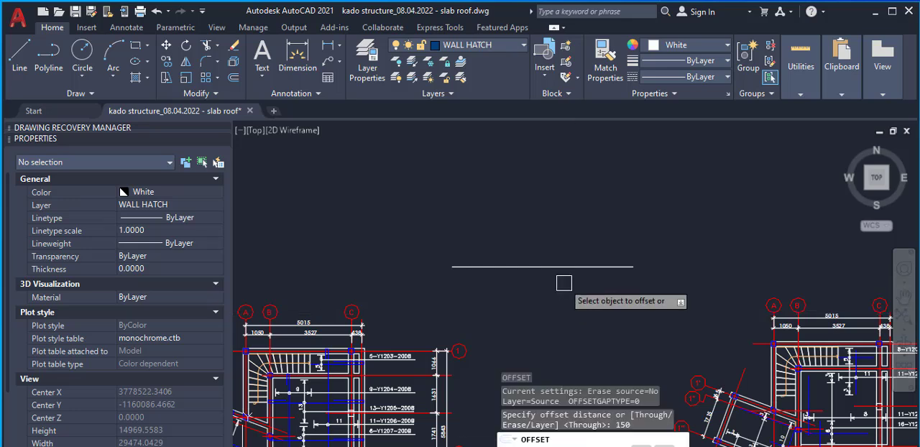
left_click(554, 267)
left_click(497, 291)
scroll(498, 289, "up", 4)
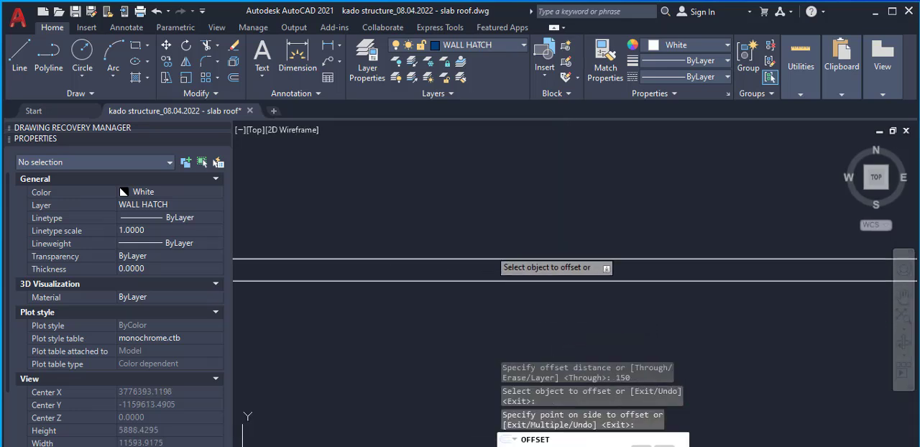
key("Escape")
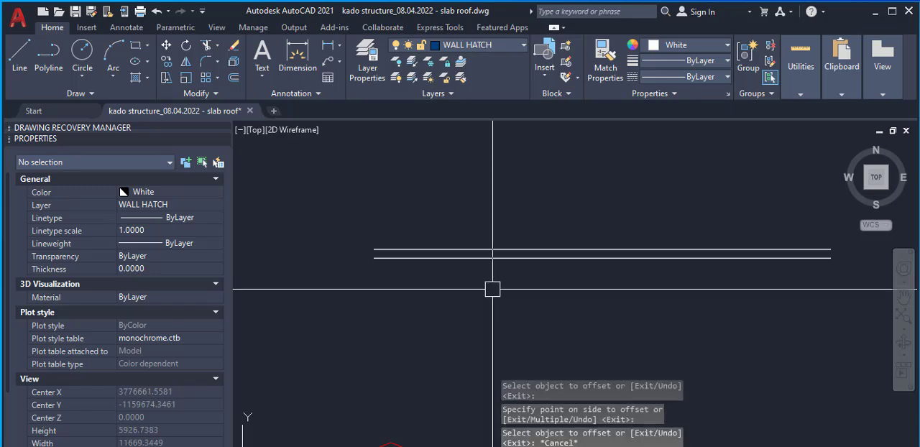
Draw the beam outline from the upper slab line's left endpoint: 450 down, 230 to the right, and up to the lower slab line
type("l")
key("Return")
scroll(360, 245, "up", 3)
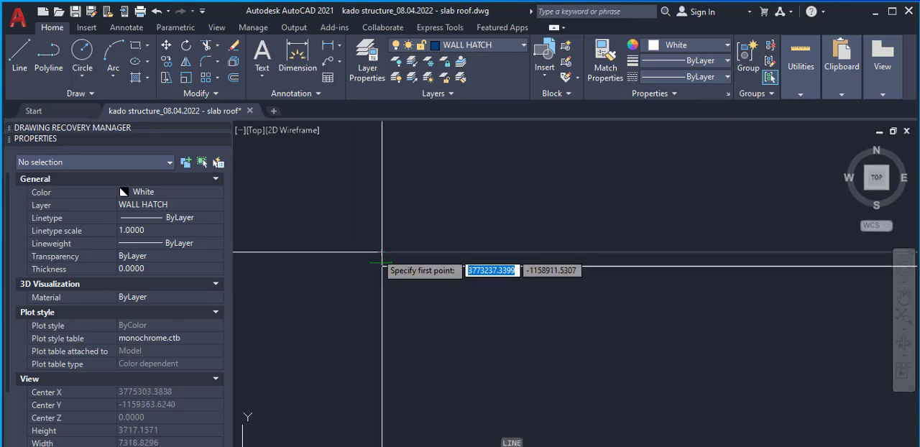
left_click(381, 253)
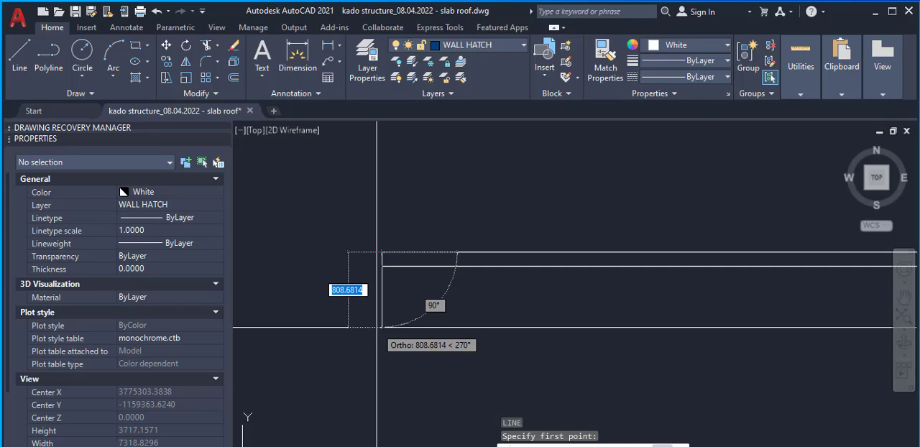
type("450")
key("Return")
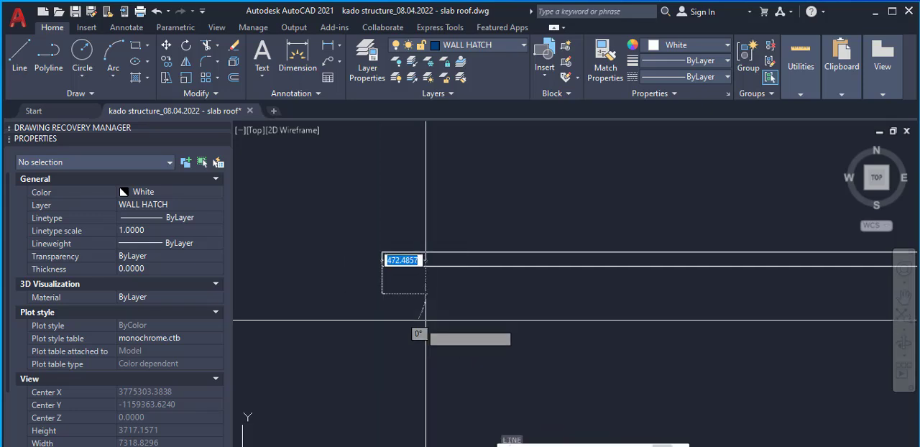
type("230")
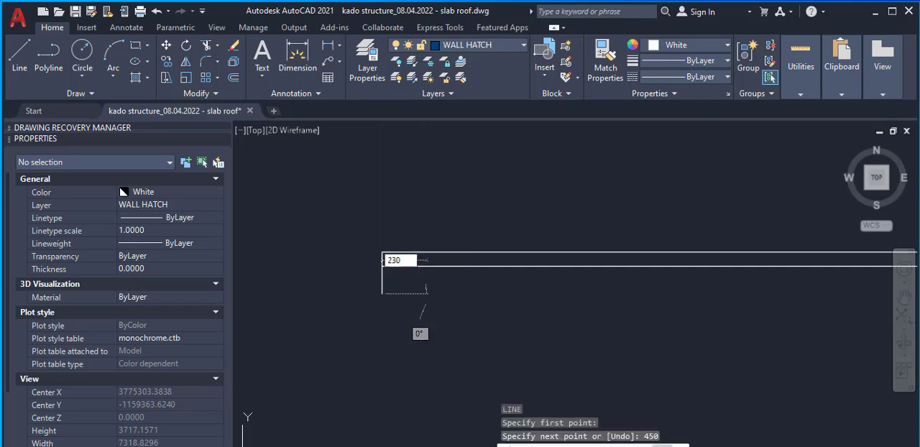
key("Return")
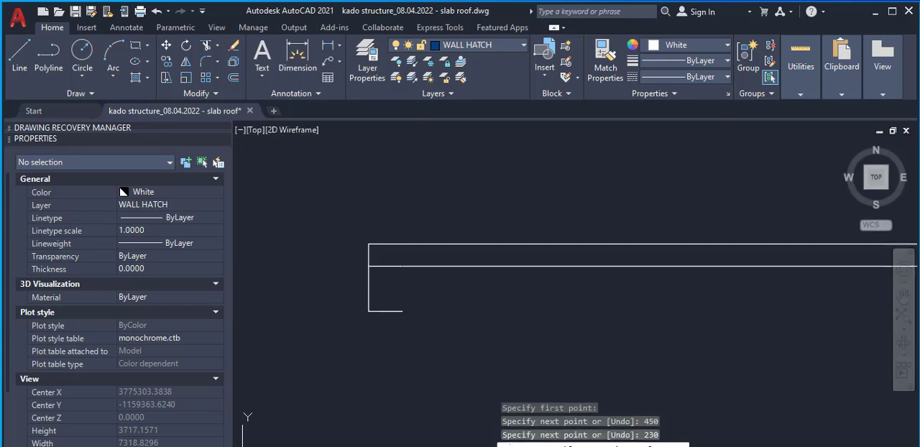
key("Escape")
left_click(403, 286)
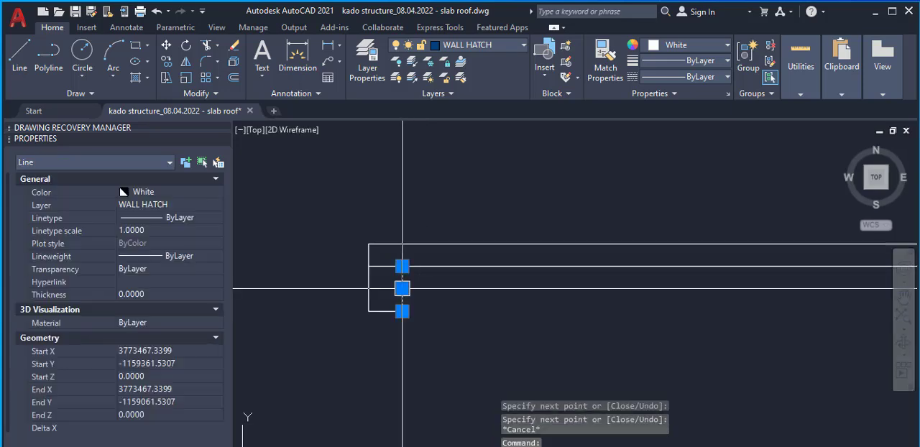
scroll(344, 296, "down", 3)
scroll(351, 296, "up", 3)
left_click(365, 296)
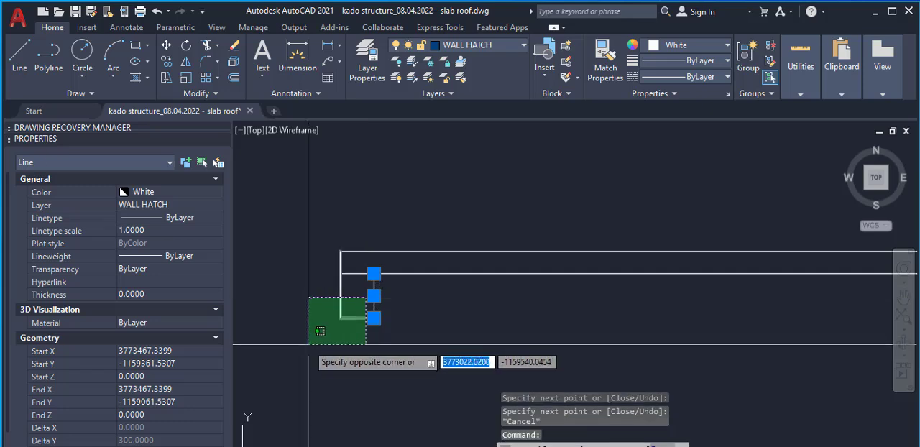
left_click(310, 345)
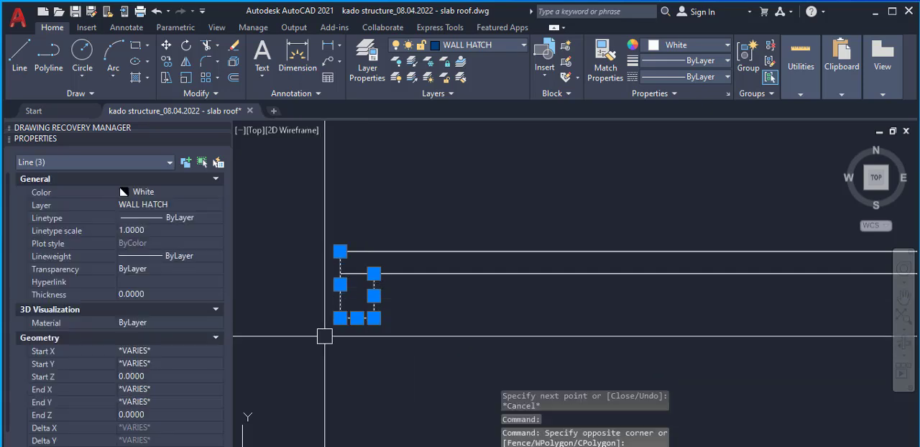
key("Escape")
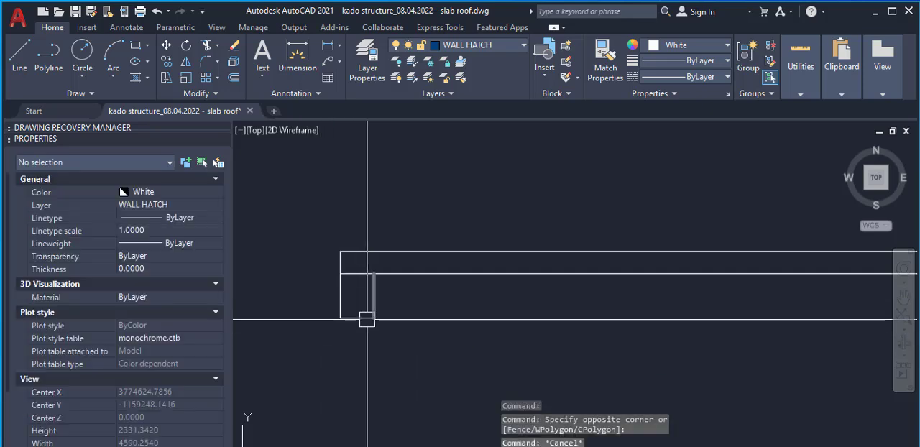
scroll(359, 255, "up", 5)
scroll(366, 284, "down", 4)
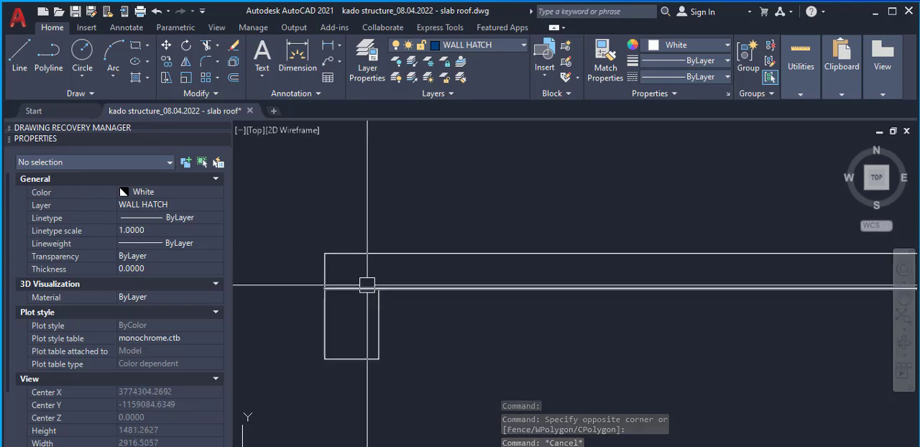
type("pl")
key("Return")
scroll(391, 288, "up", 4)
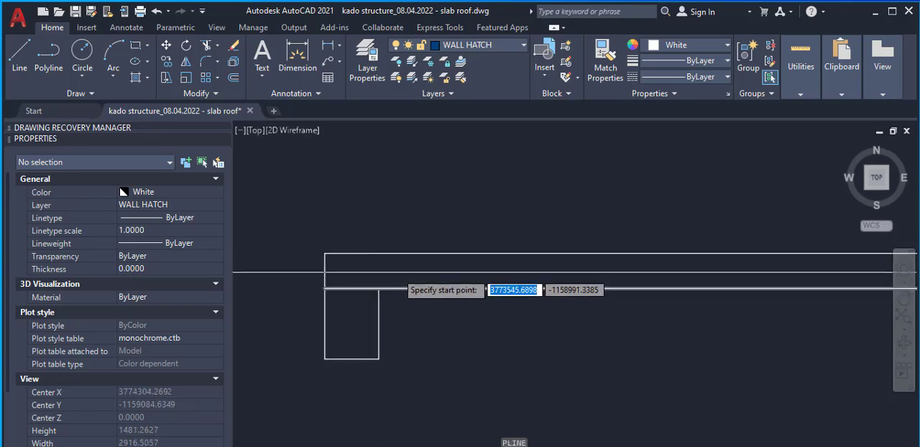
key("Escape")
Copy the beam outline's three lines 3000 units horizontally to the right along the slab
scroll(435, 317, "down", 5)
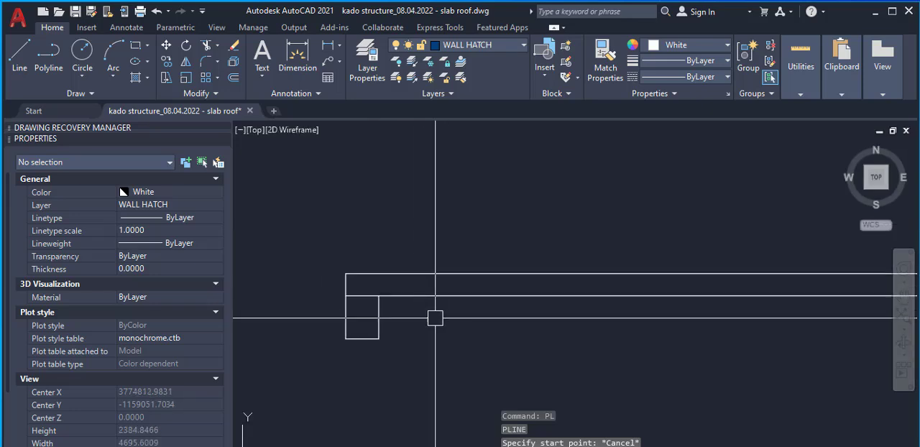
left_click(341, 263)
left_click(412, 371)
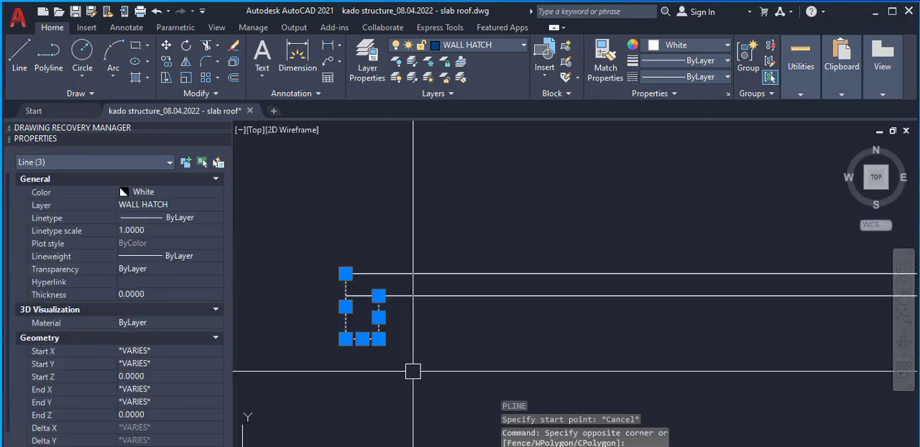
type("Co")
key("Return")
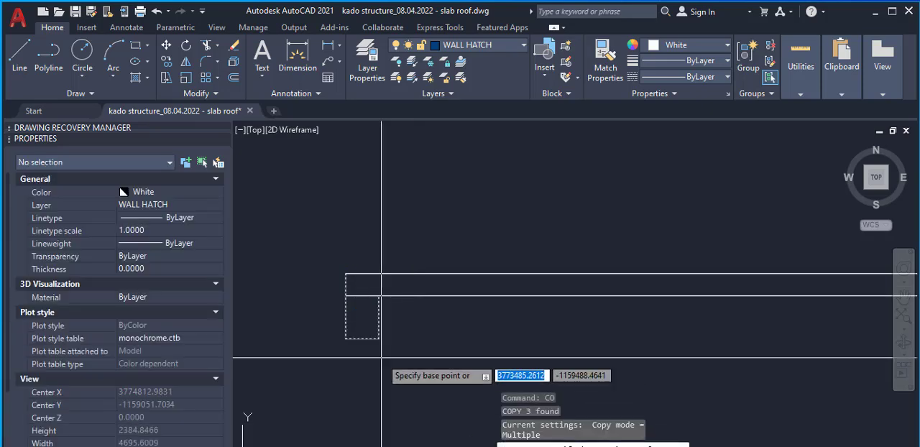
left_click(379, 357)
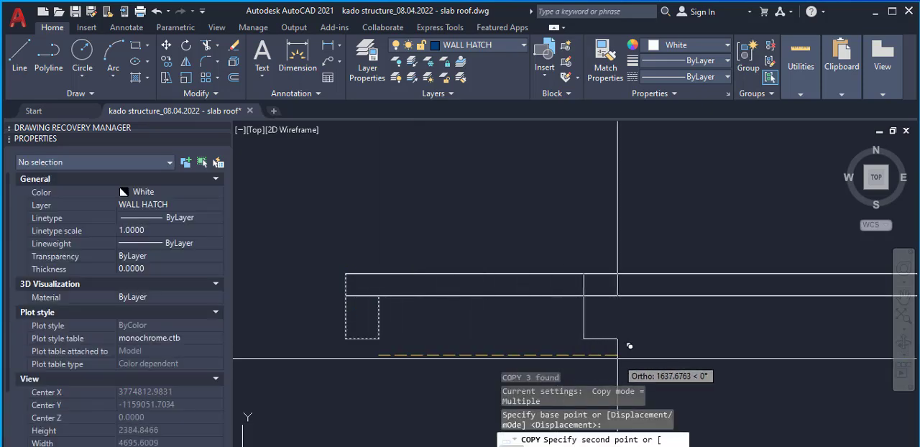
type("3000")
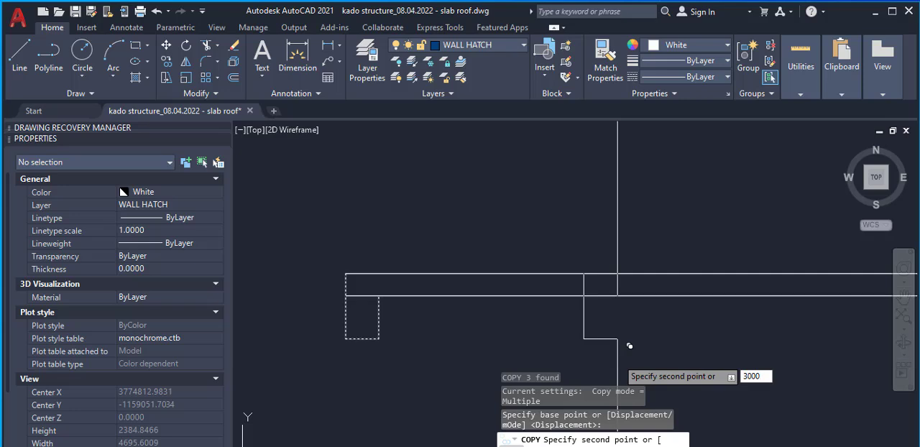
key("Return")
scroll(618, 354, "down", 2)
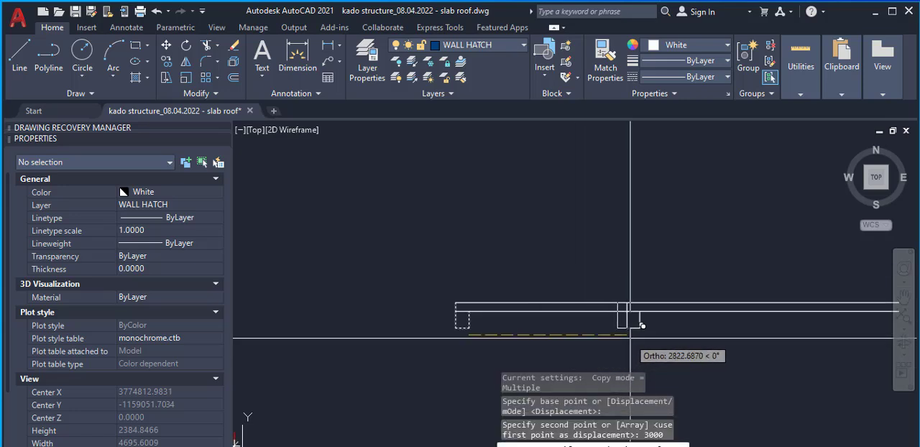
scroll(616, 356, "up", 4)
key("Escape")
Stretch the copied beam's right side up to the upper slab line and shorten its left side to the lower slab line
left_click(616, 358)
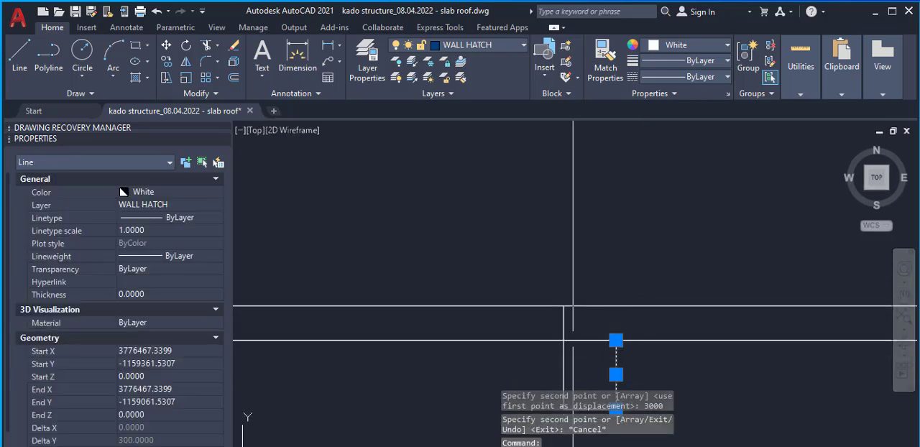
left_click(615, 340)
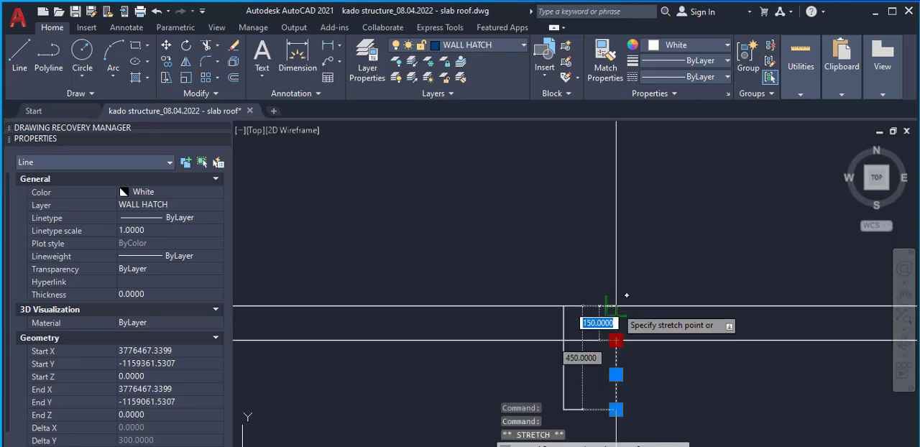
left_click(616, 306)
left_click(563, 320)
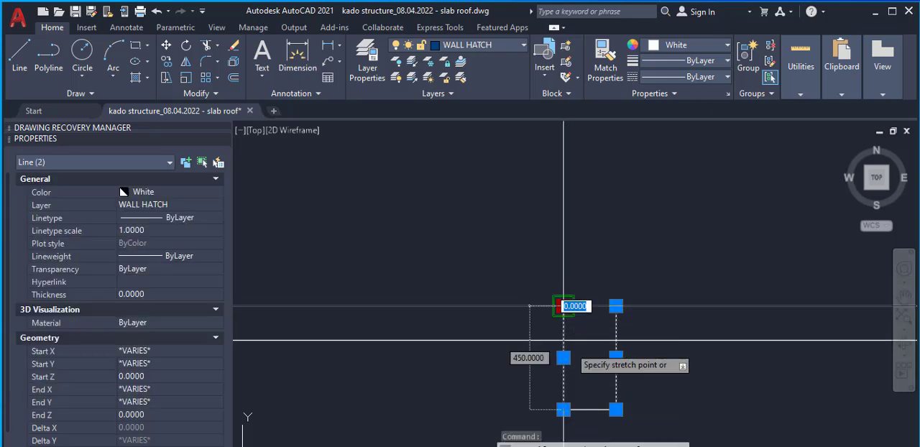
left_click(564, 340)
Trim off both slab lines where they run past the copied beam's outer side
scroll(552, 300, "down", 3)
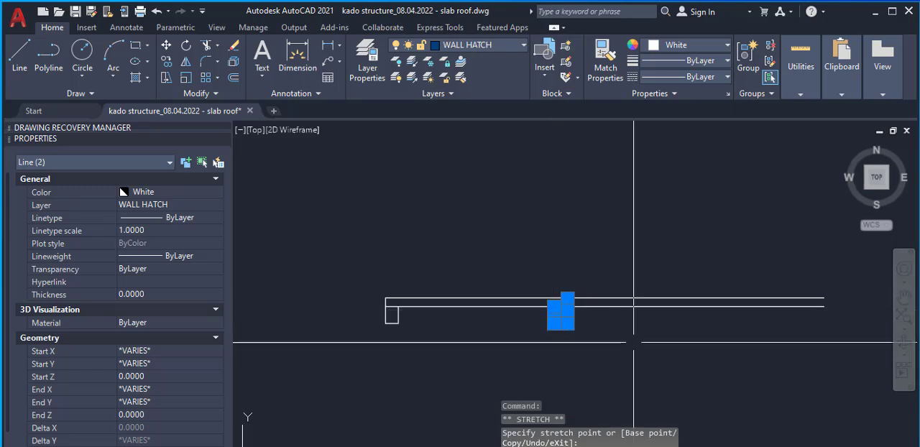
type("tr")
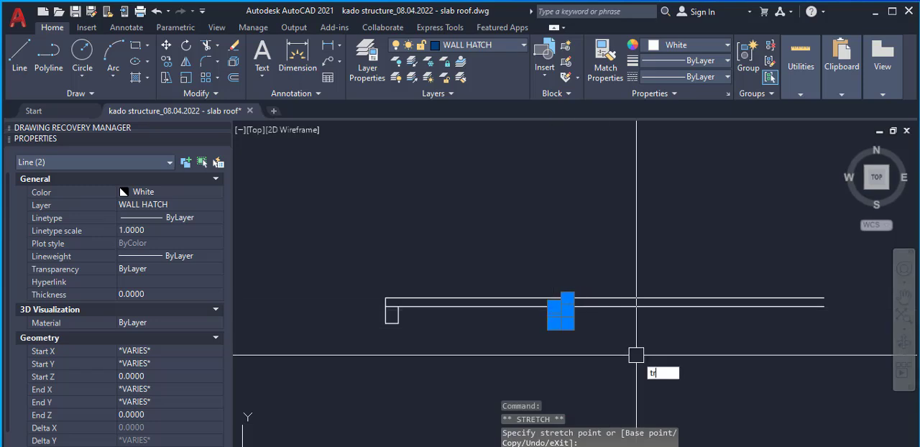
key("Return")
left_click(632, 280)
left_click(623, 335)
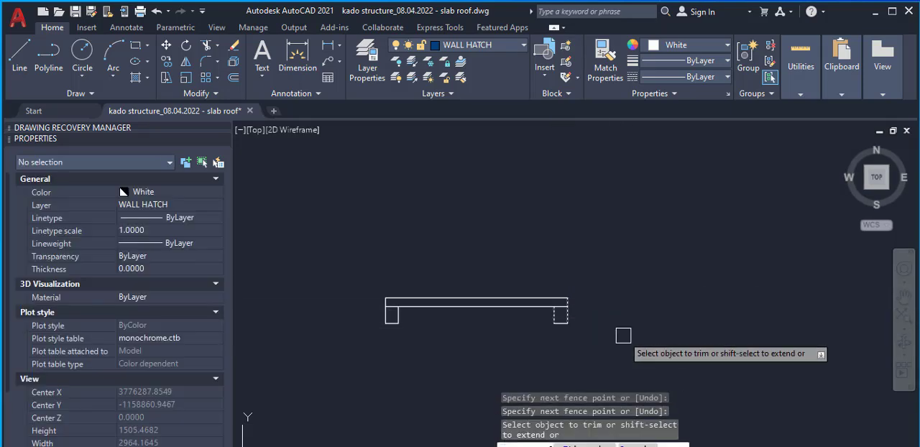
Trim away the lower slab line's segments inside the right and left beams
scroll(563, 295, "up", 3)
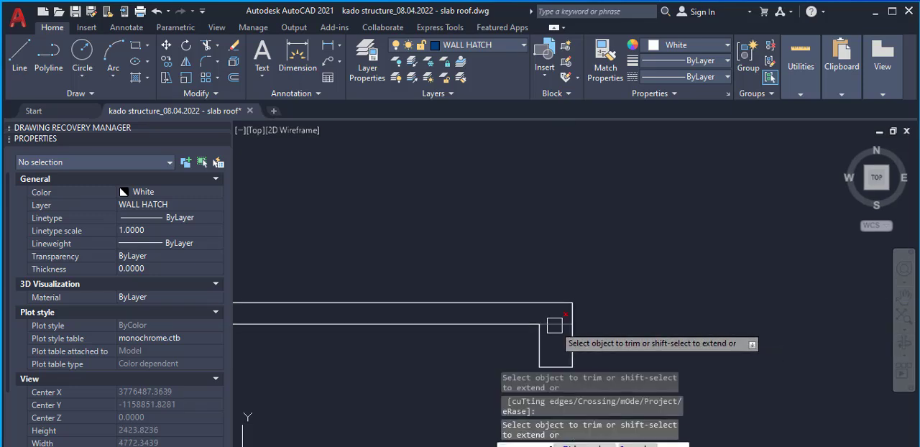
left_click(554, 326)
scroll(594, 297, "down", 4)
scroll(404, 303, "up", 6)
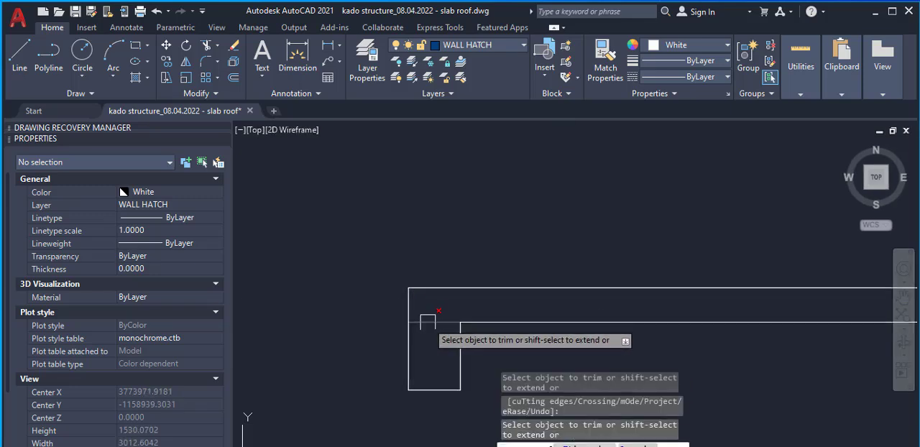
left_click(427, 322)
scroll(559, 313, "down", 5)
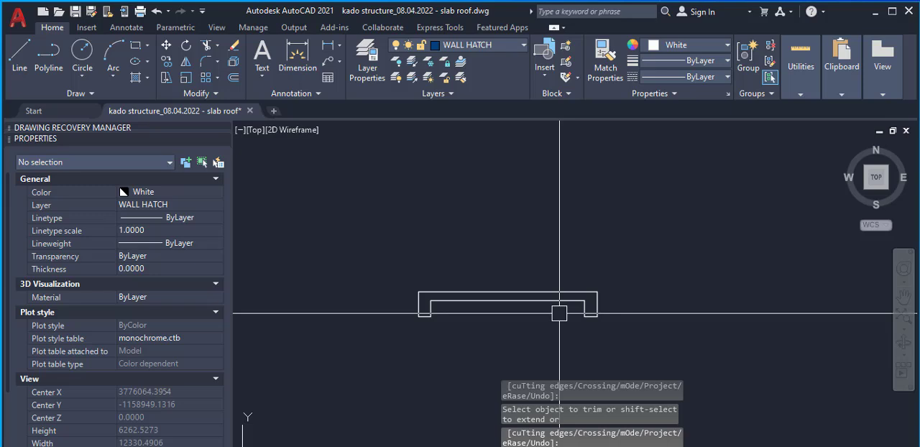
scroll(478, 311, "up", 4)
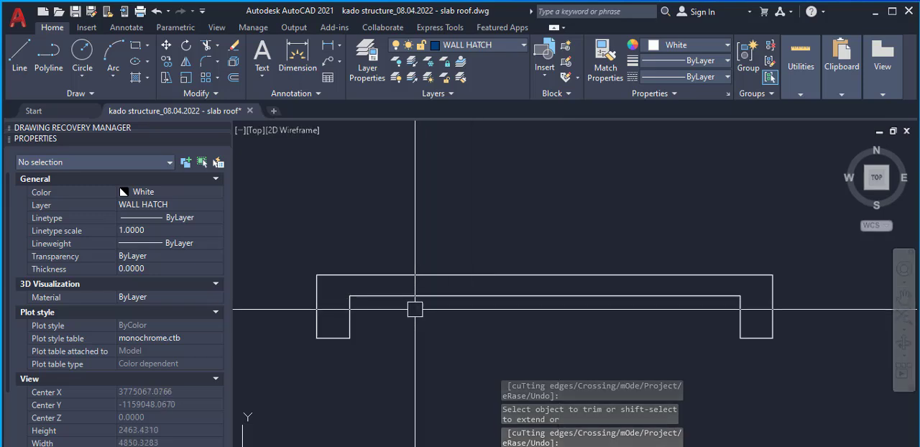
key("Escape")
type("o")
key("Return")
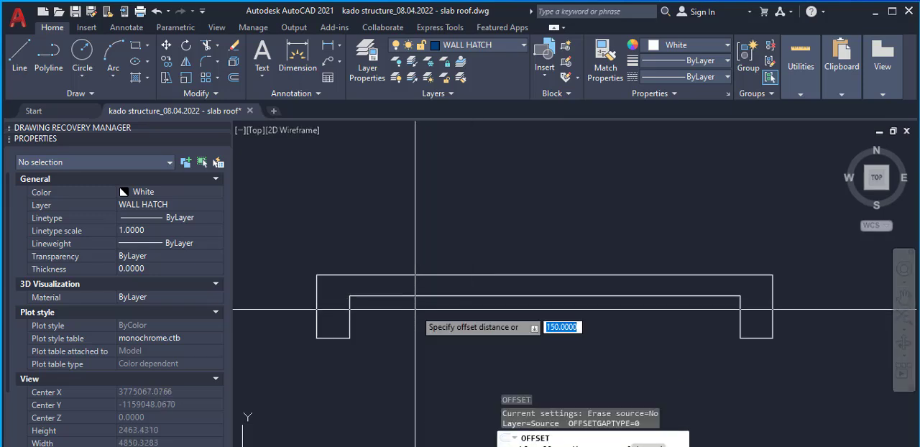
type("30")
key("Return")
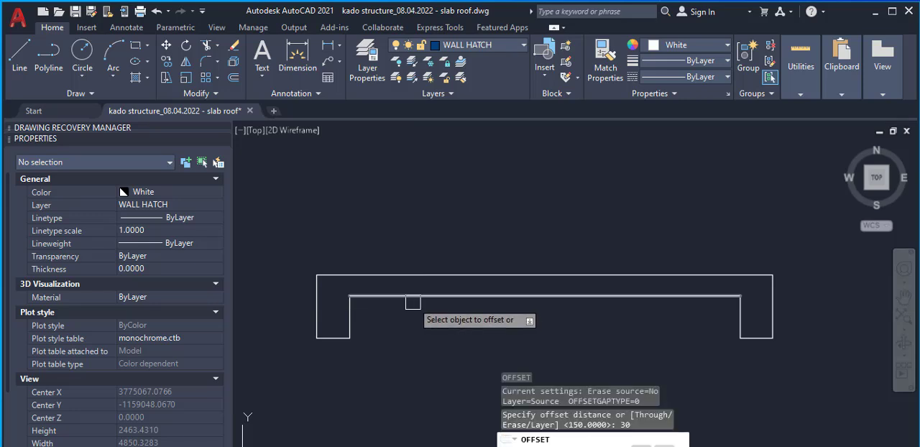
scroll(403, 296, "up", 2)
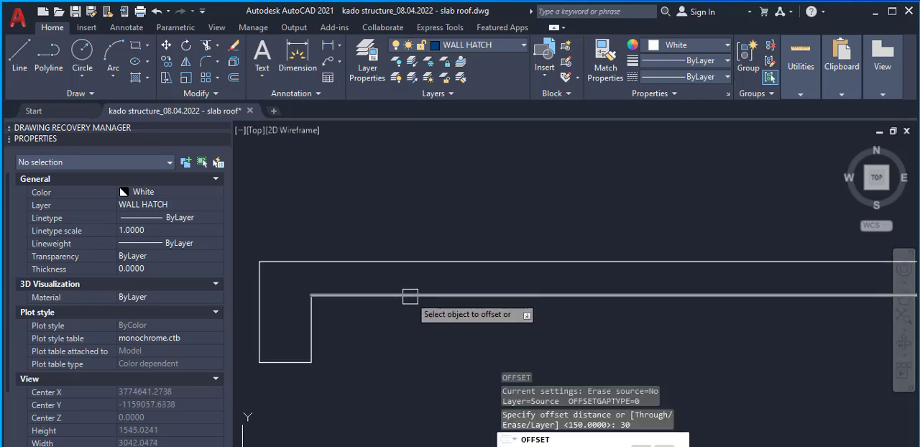
key("Escape")
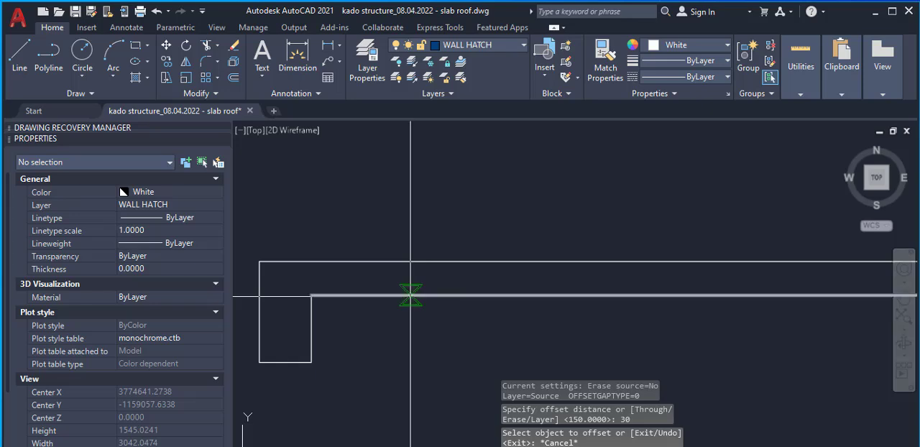
key("Return")
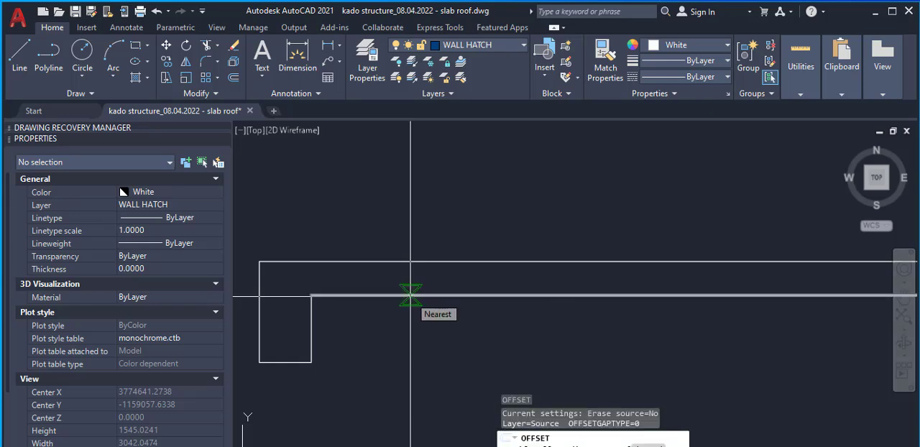
key("Escape")
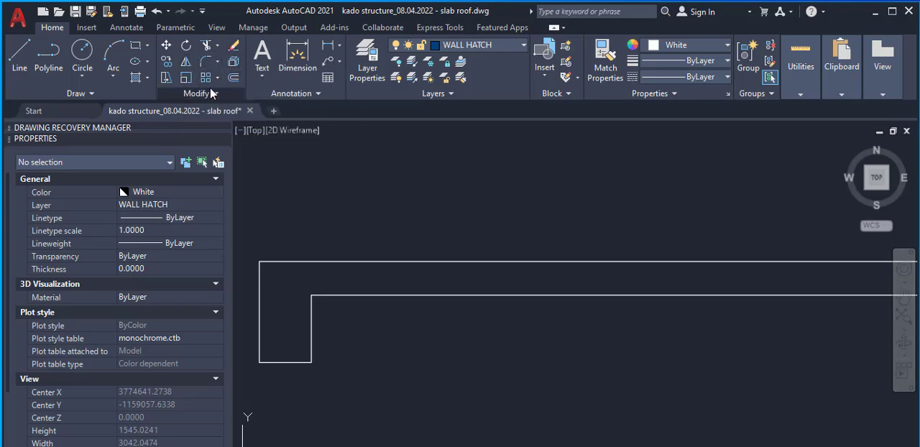
left_click(211, 93)
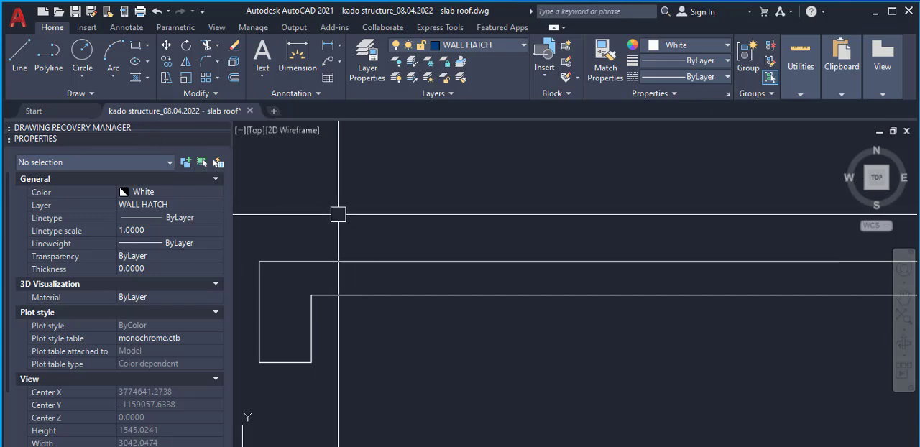
type("O")
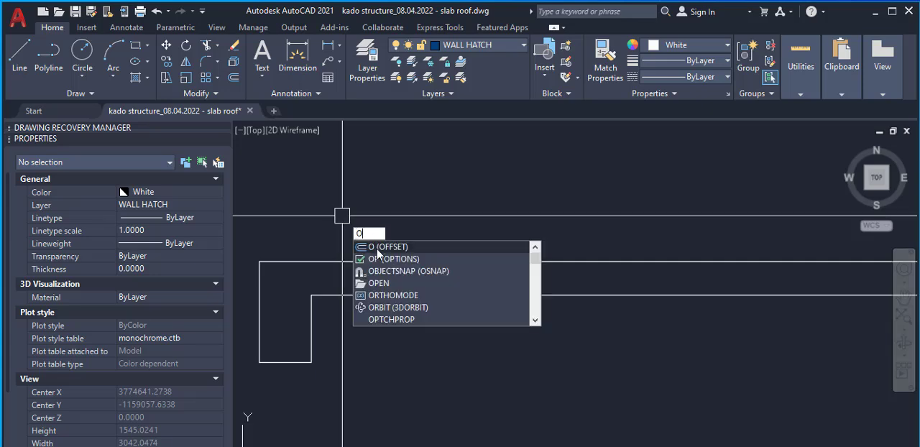
key("Return")
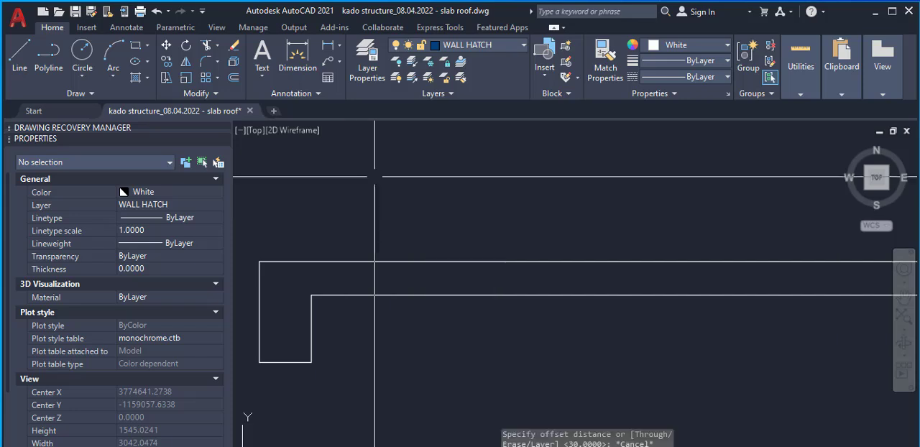
key("Escape")
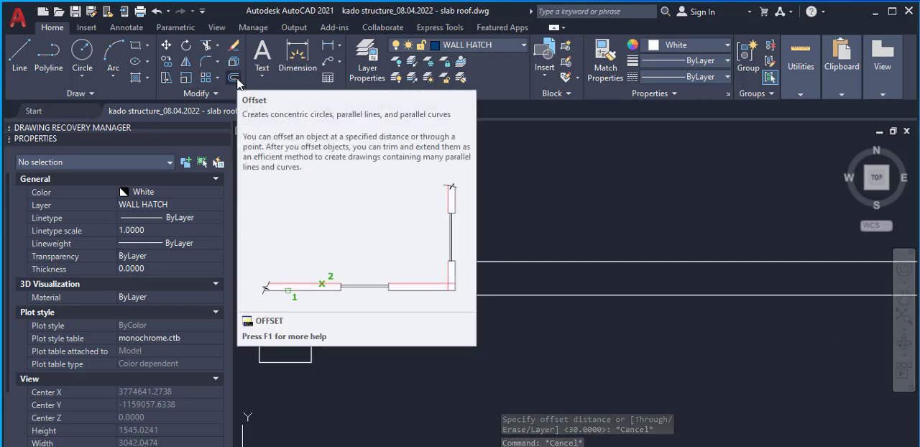
Offset the lower and upper slab lines 25 inwards into the slab thickness
left_click(233, 78)
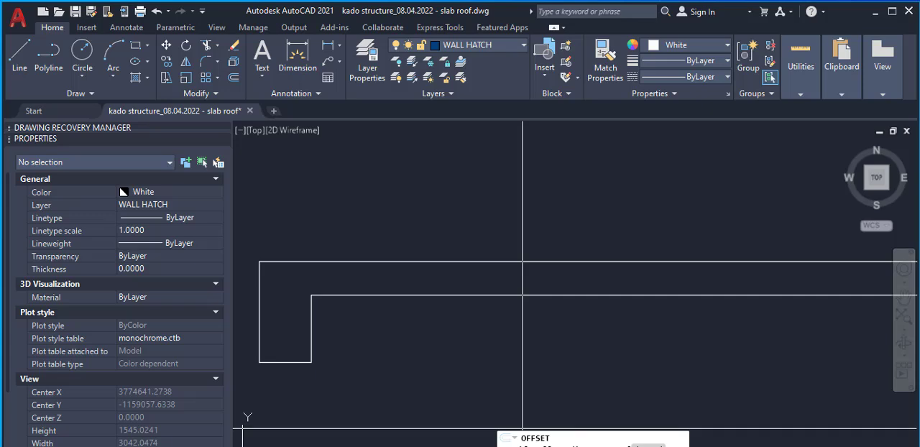
key("Return")
type("25")
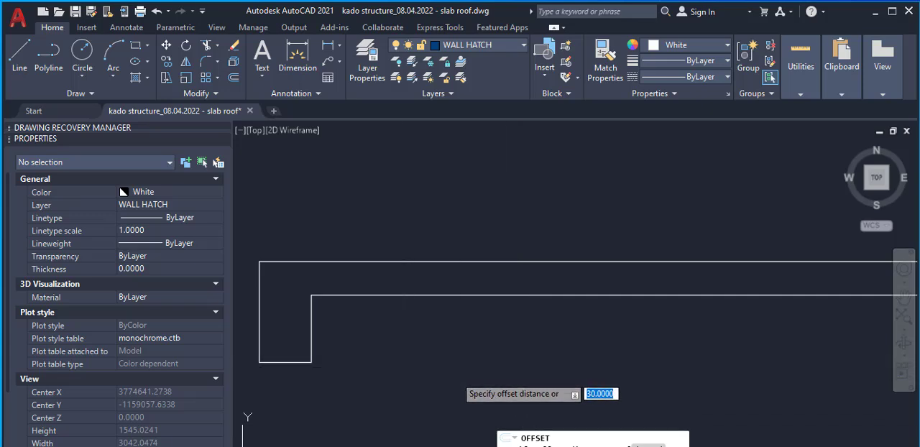
key("Return")
scroll(357, 297, "up", 2)
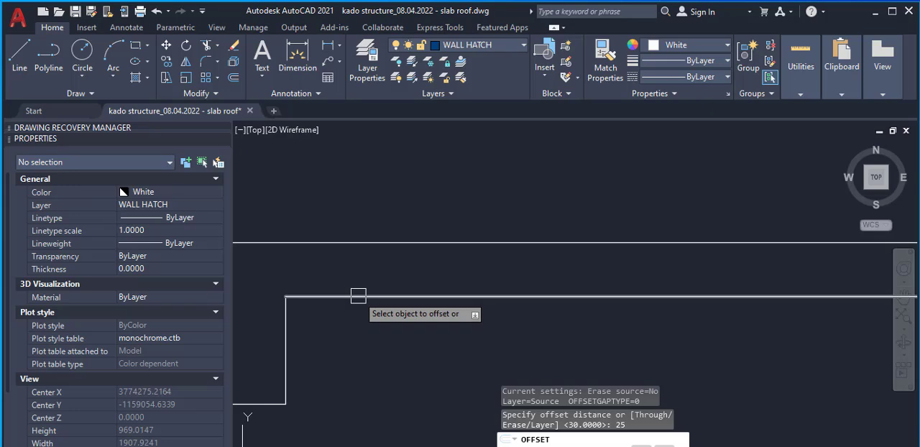
left_click(358, 296)
left_click(349, 306)
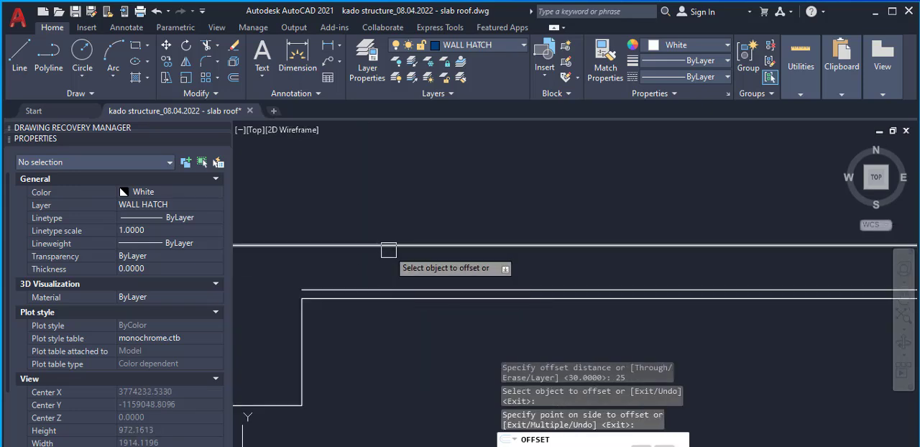
left_click(374, 247)
left_click(373, 266)
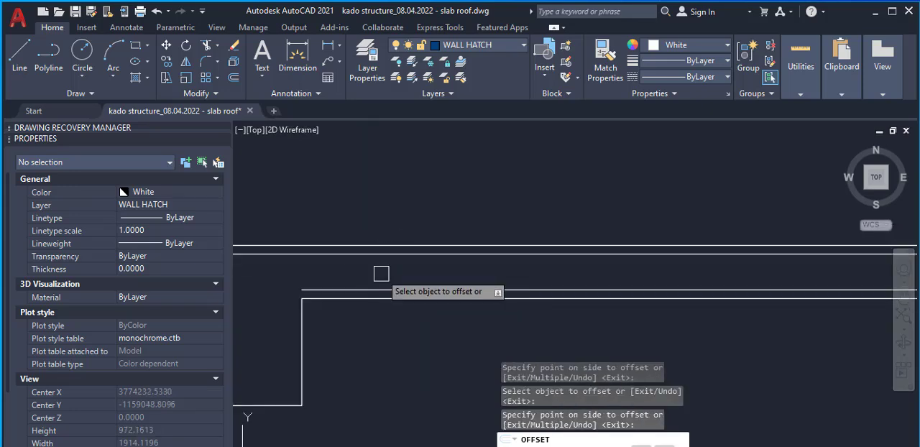
key("Escape")
scroll(402, 281, "down", 2)
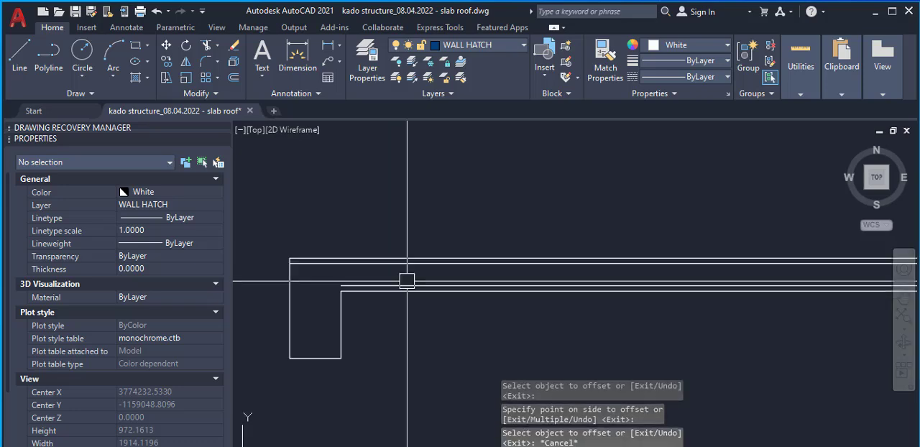
scroll(403, 281, "up", 2)
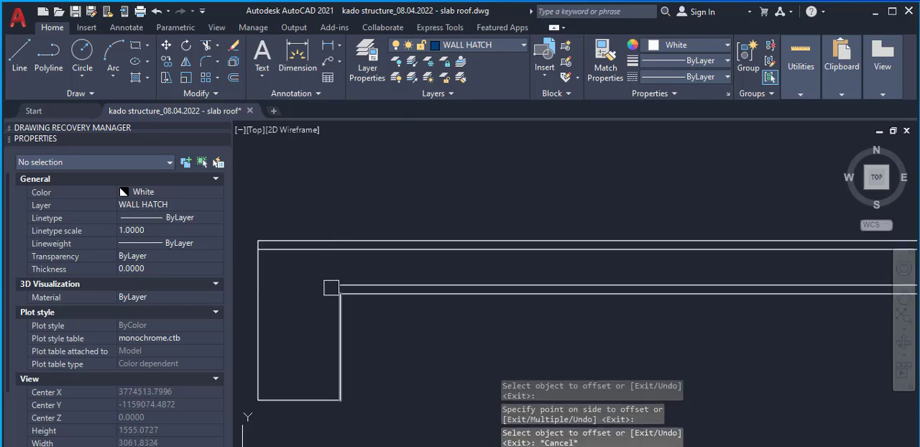
Stretch the left end of the lower inner slab line horizontally into the left beam, close to its outer side
left_click(369, 285)
scroll(369, 282, "up", 2)
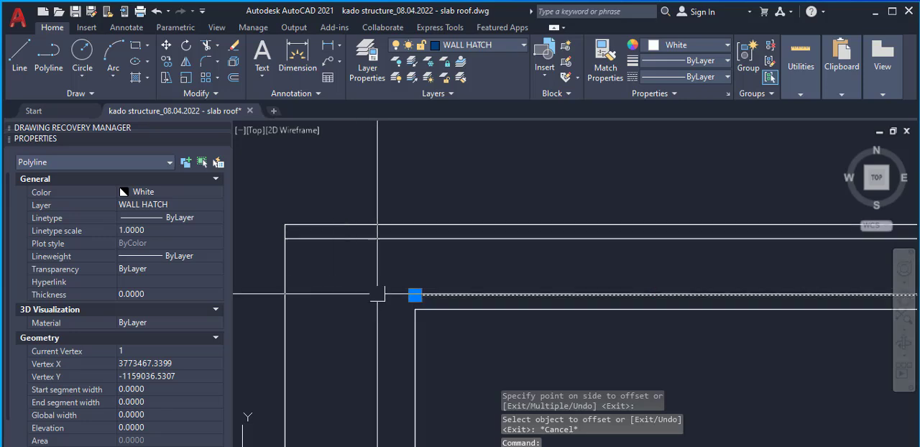
left_click(414, 295)
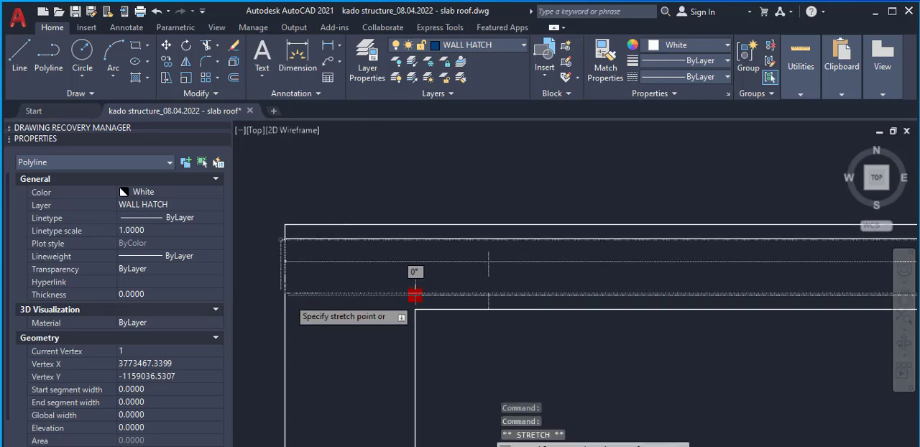
scroll(288, 296, "up", 2)
scroll(488, 293, "up", 2)
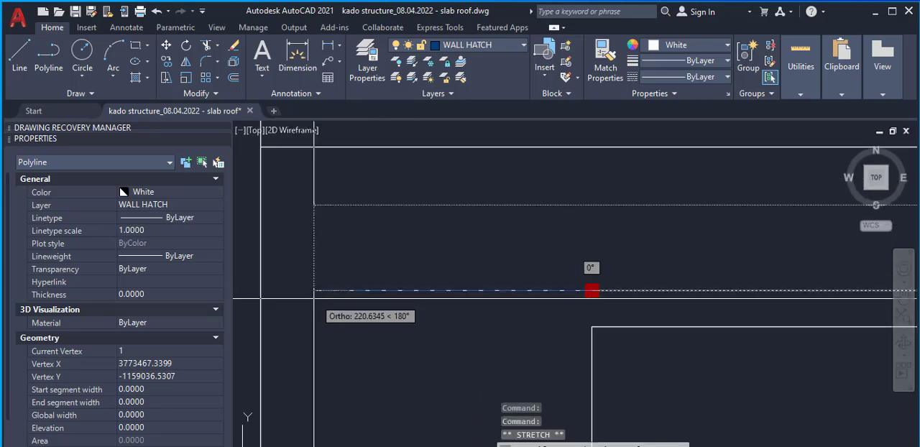
left_click(313, 290)
scroll(316, 290, "down", 2)
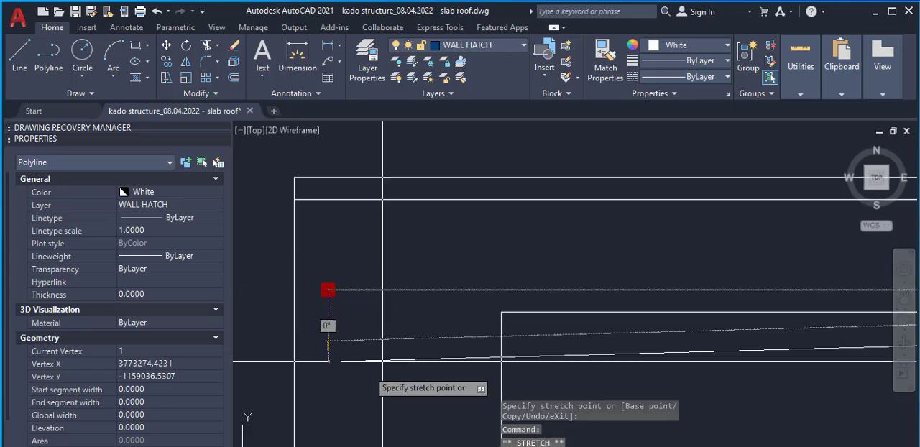
key("Escape")
Offset the left beam's outer side 25 inwards
key("Return")
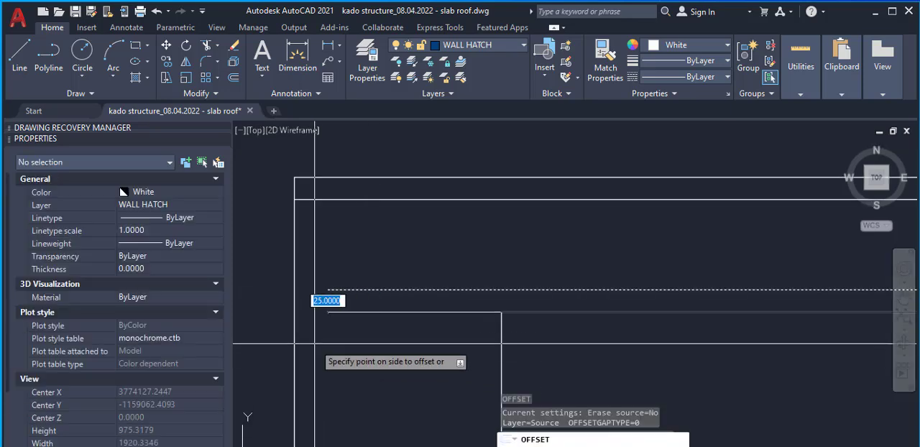
key("Escape")
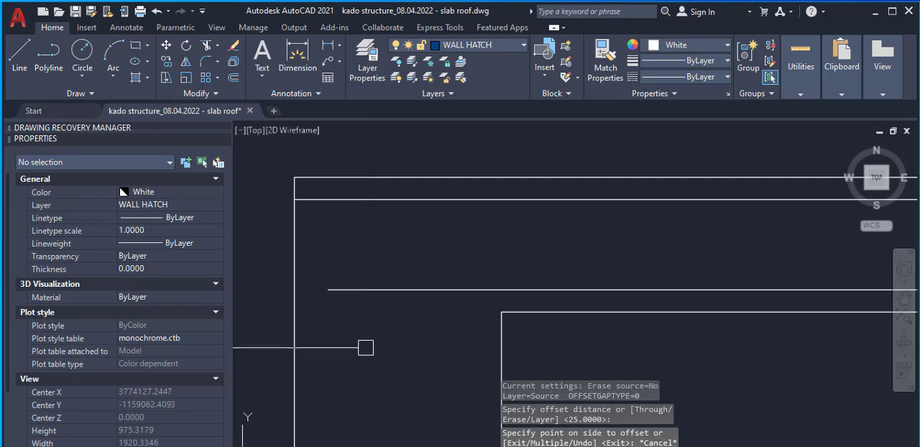
key("Return")
key("Return")
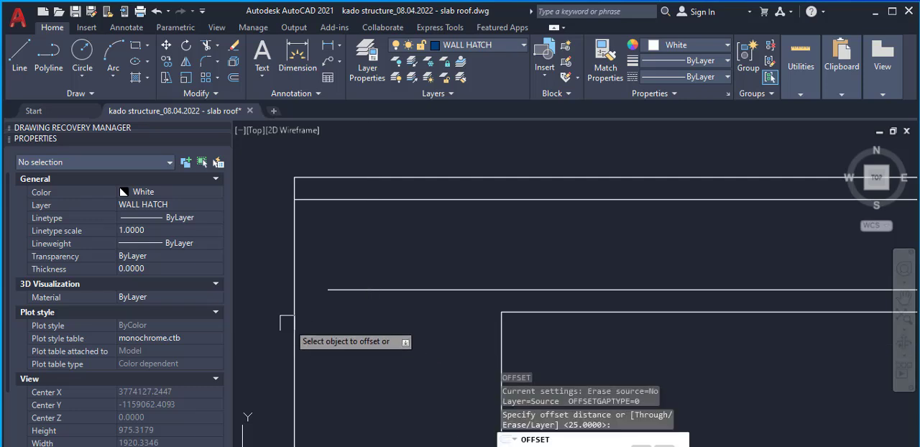
left_click(294, 317)
left_click(327, 318)
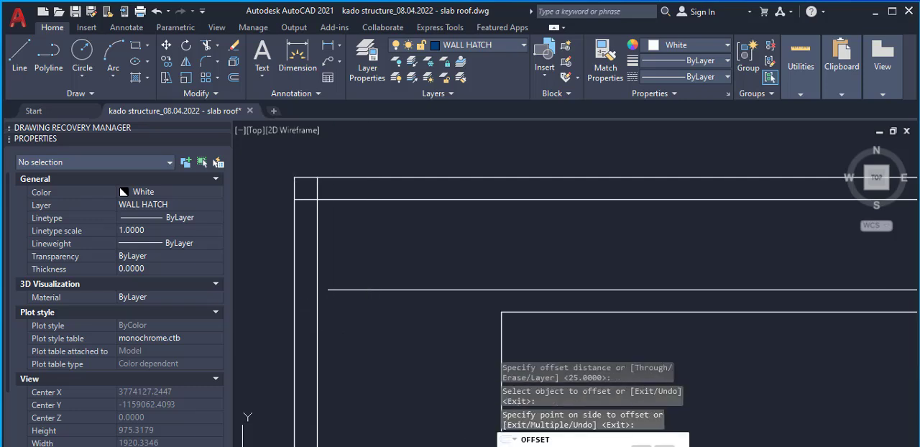
key("Return")
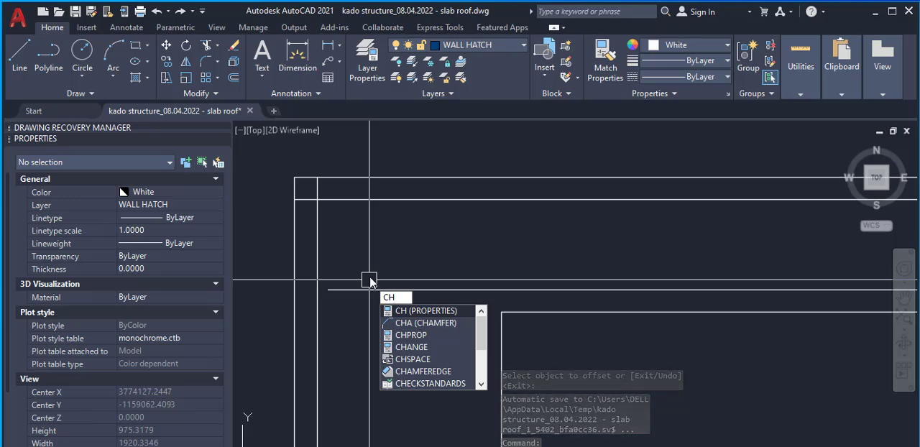
Chamfer the lower and upper inner slab lines to the offset vertical line in the left beam, using 0.5 distances
key("Escape")
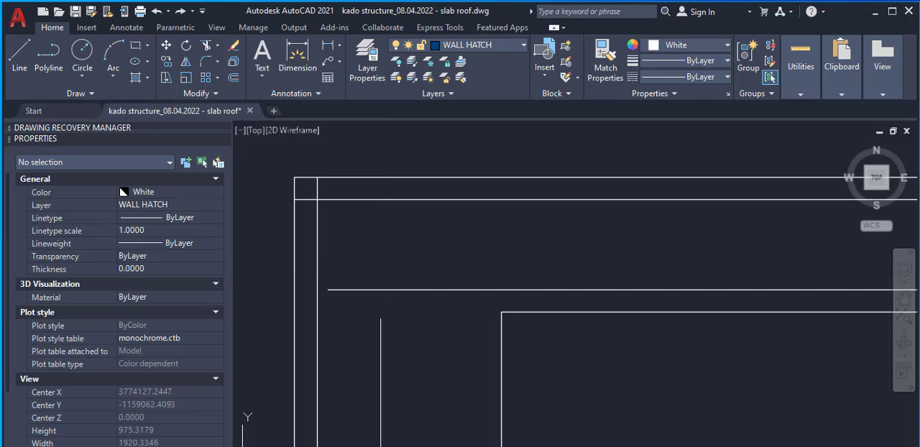
scroll(396, 326, "up", 2)
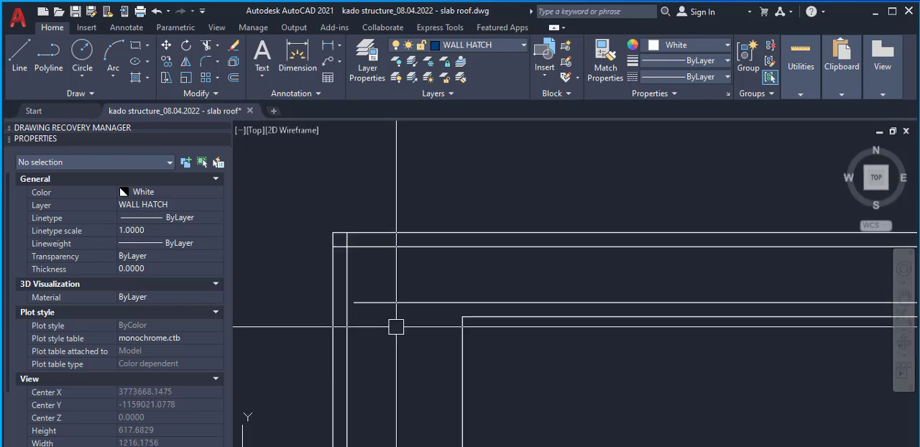
type("a")
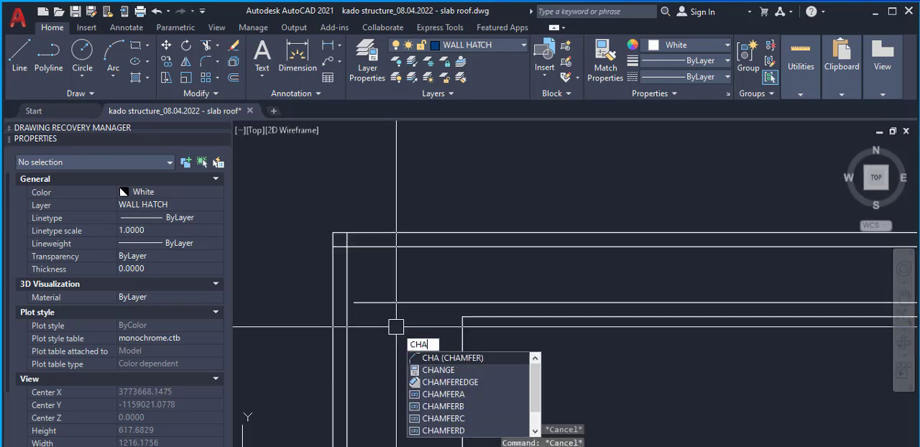
key("Return")
left_click(390, 299)
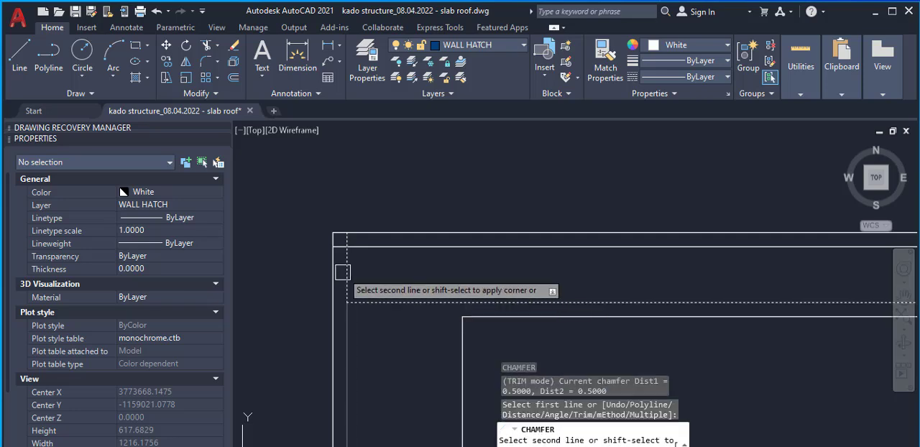
left_click(348, 277)
key("Return")
left_click(347, 274)
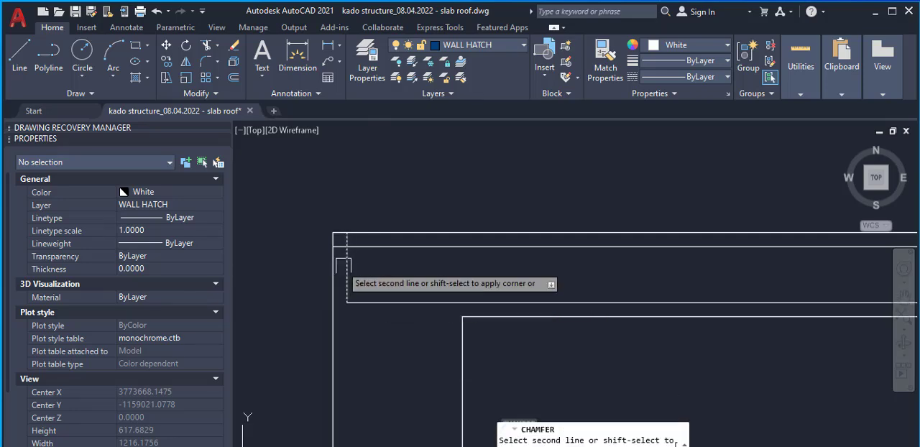
left_click(365, 247)
key("Return")
Stretch the right end of the lower inner slab line horizontally into the right beam, close to its outer side
scroll(391, 290, "down", 4)
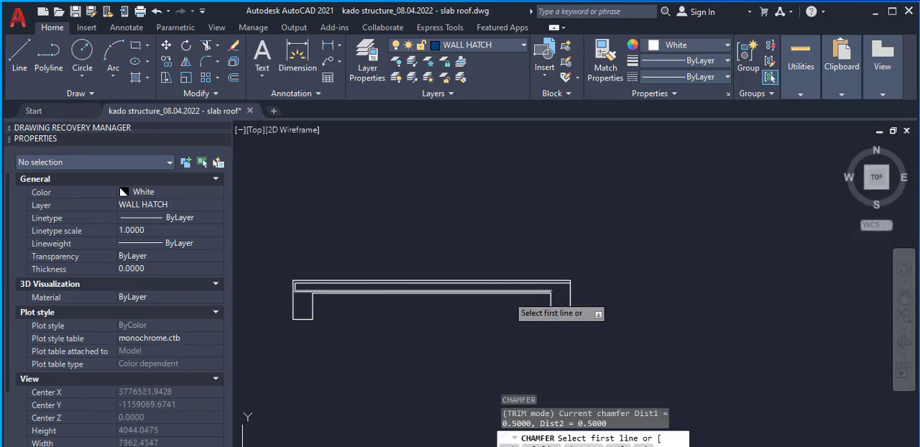
scroll(563, 290, "up", 2)
scroll(540, 290, "up", 3)
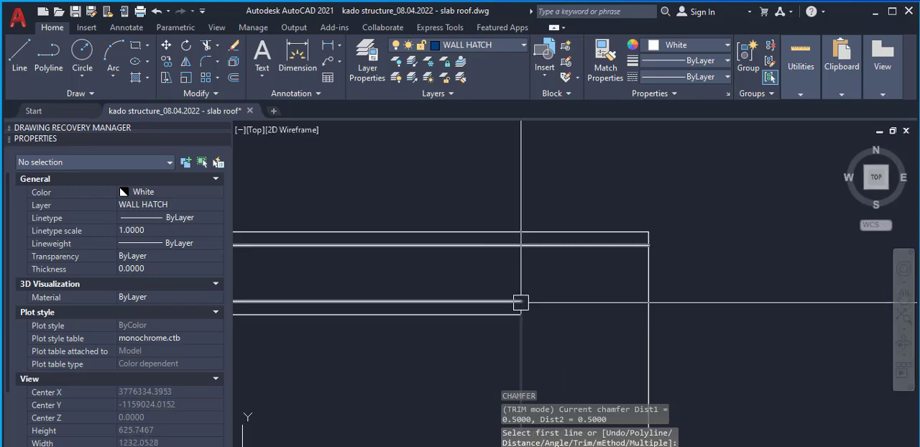
key("Escape")
left_click(520, 301)
left_click(521, 301)
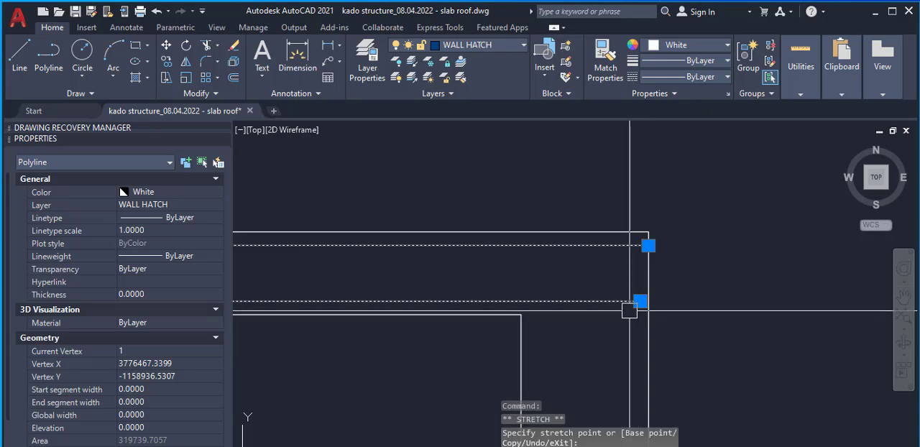
key("Escape")
key("Escape")
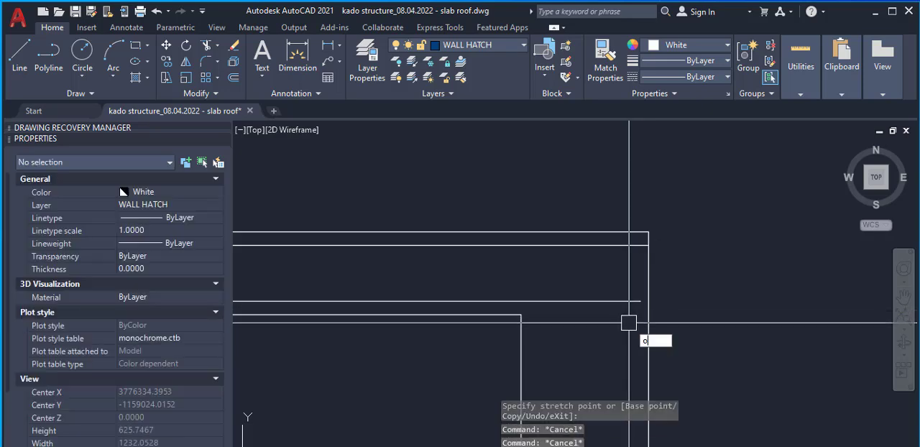
Offset the right beam's outer side 25 inwards
type("o")
key("space")
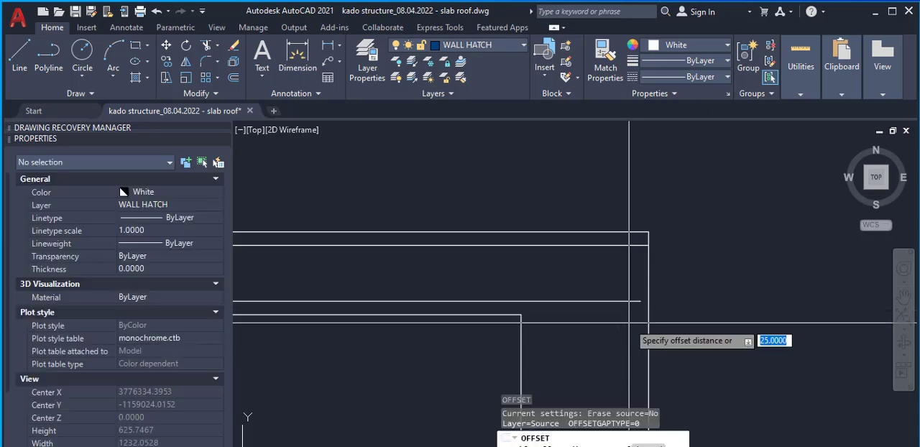
key("space")
left_click(640, 313)
left_click(617, 322)
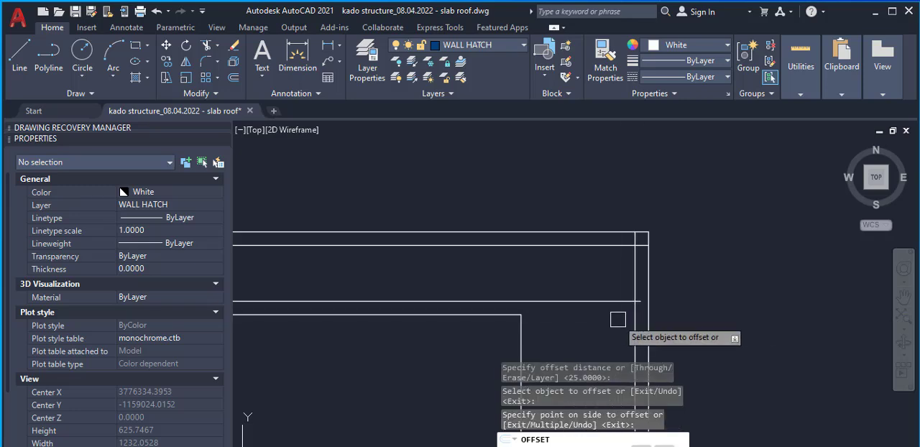
Chamfer the lower and upper inner slab lines to the offset vertical line in the right beam, using 0.5 distances
type("ch")
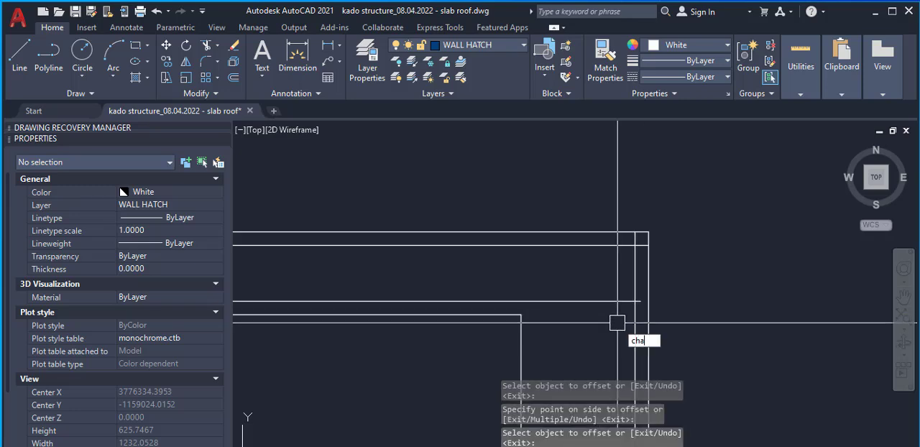
type("a")
key("Return")
left_click(616, 300)
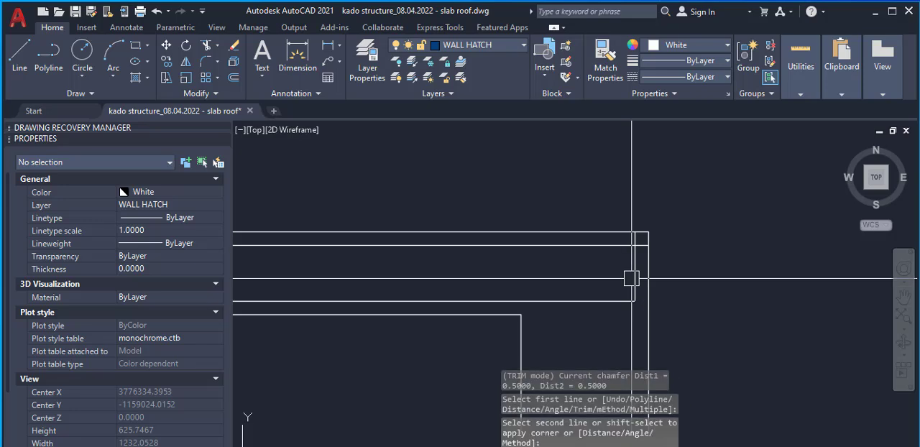
key("space")
left_click(630, 278)
left_click(614, 248)
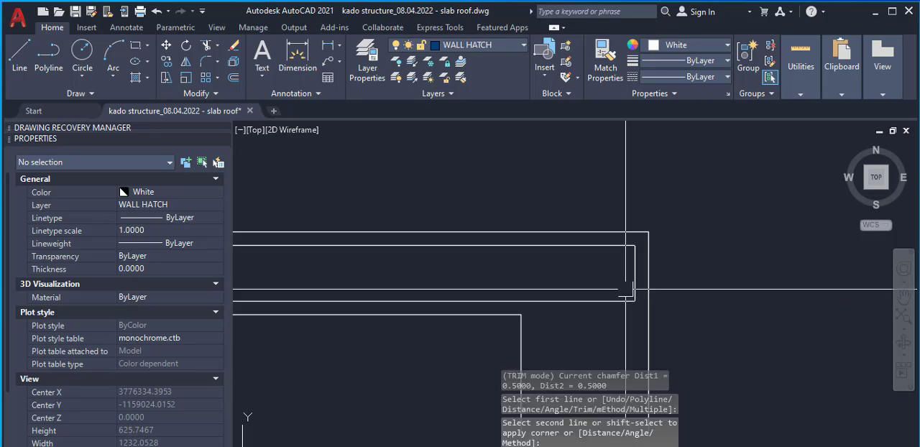
Draw a vertical centre line through each of the two beams, from the midpoint of its bottom edge to above the slab
scroll(626, 290, "down", 8)
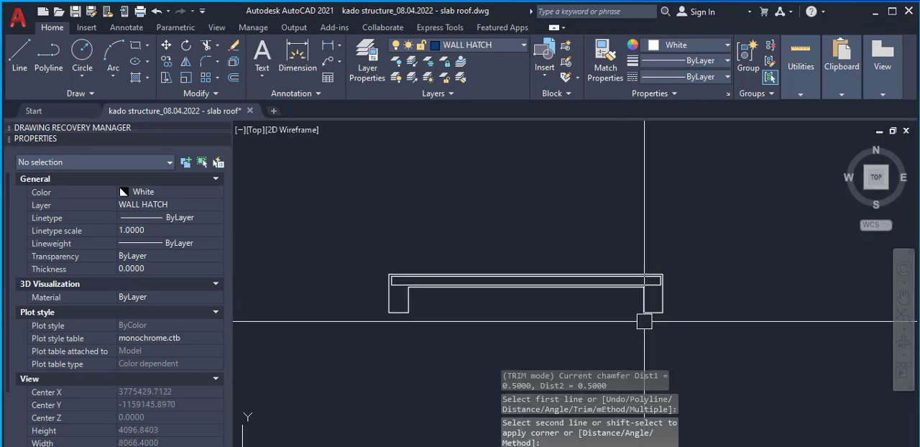
key("Escape")
type("l")
key("Return")
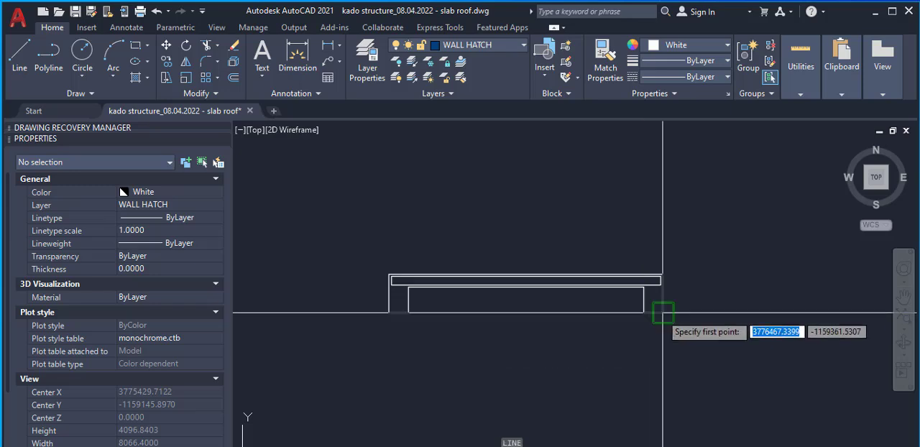
left_click(653, 313)
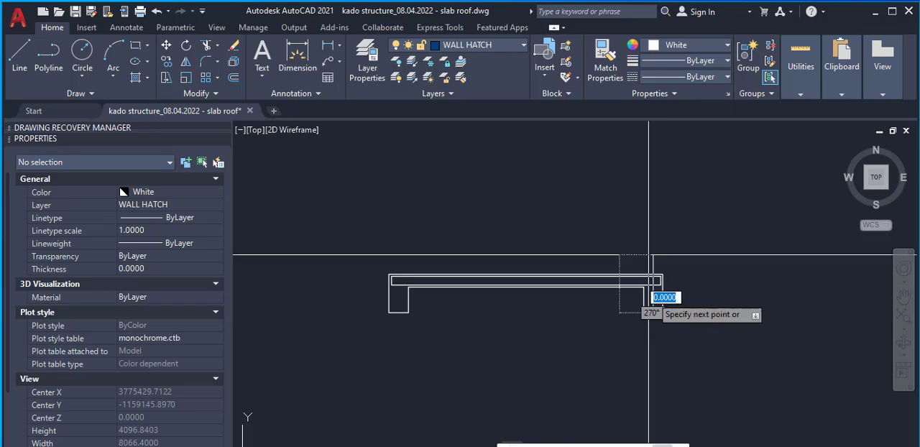
scroll(394, 317, "up", 2)
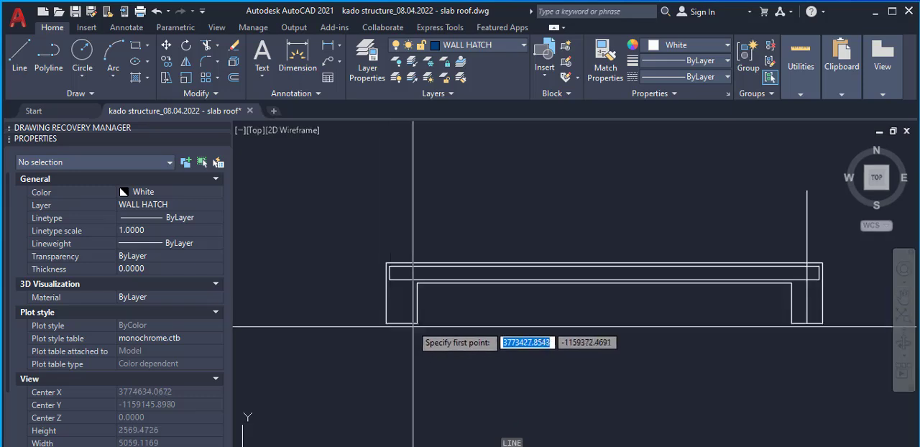
left_click(398, 323)
left_click(417, 212)
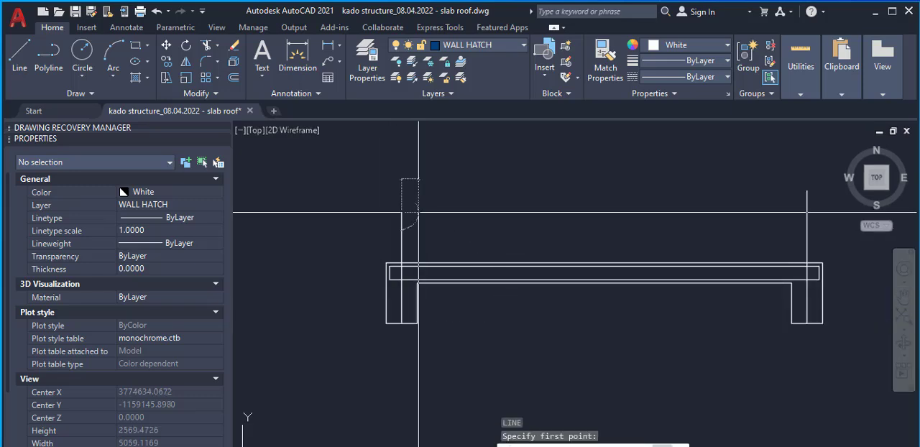
key("Return")
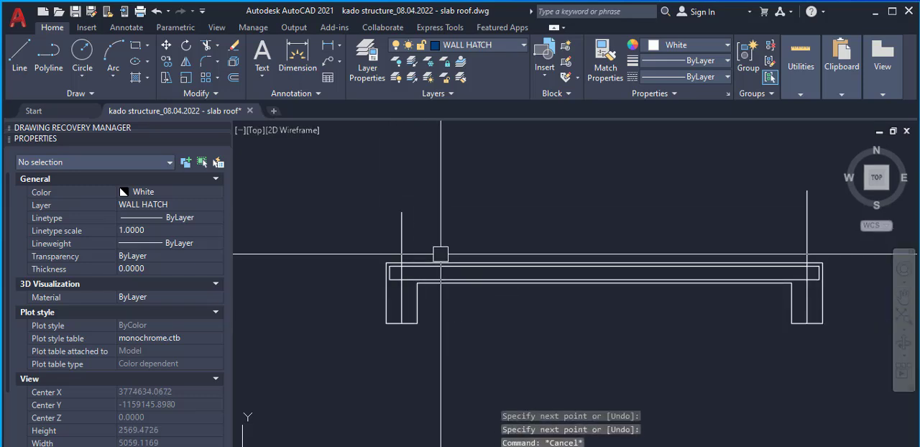
type("dl")
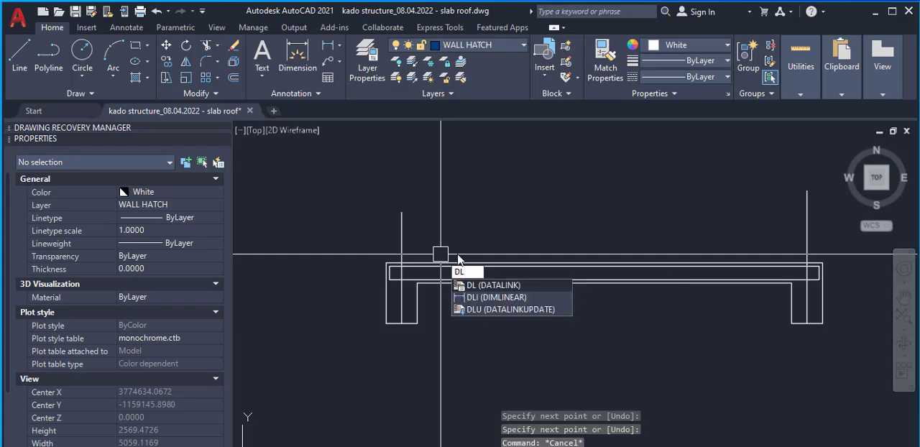
key("Escape")
Copy the dimension between grids B and C from the plan onto the left beam's centre line above the slab section
scroll(458, 266, "down", 5)
scroll(462, 297, "up", 3)
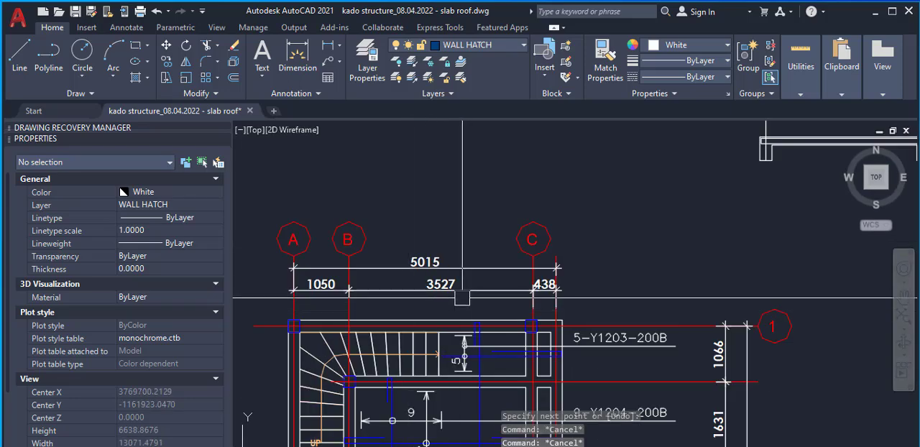
double_click(462, 297)
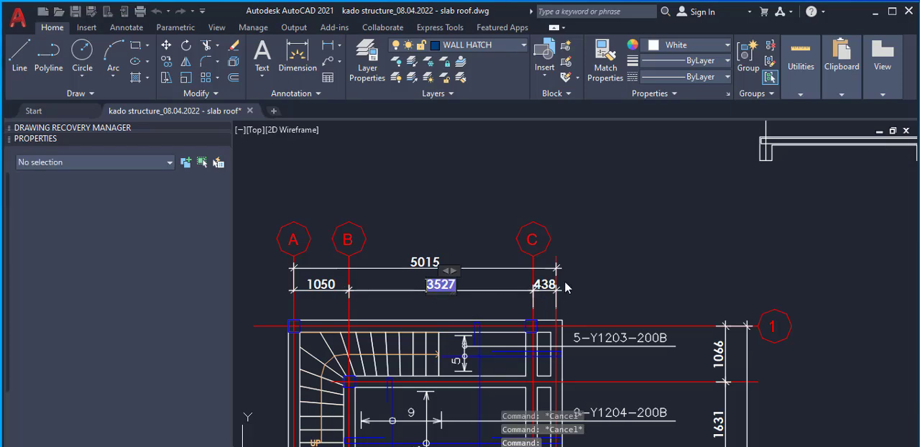
left_click(632, 250)
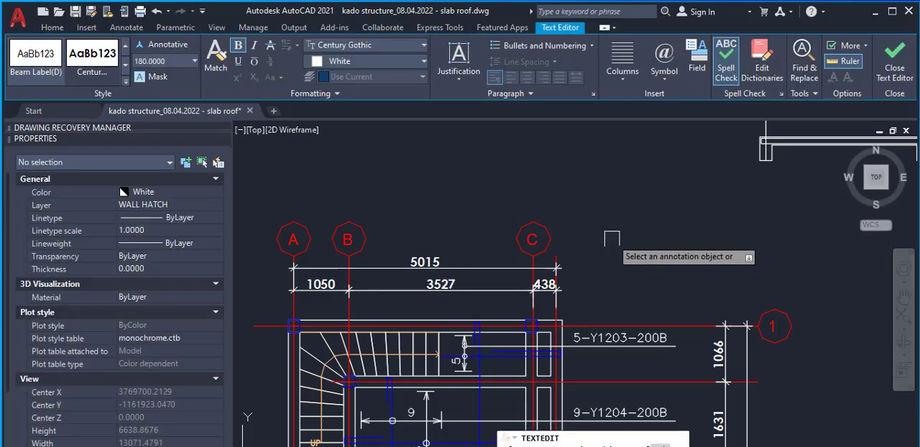
left_click(446, 286)
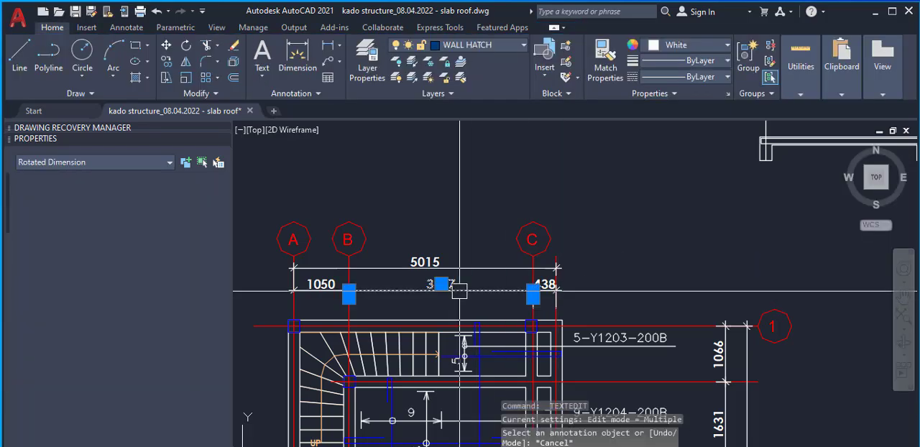
right_click(458, 285)
left_click(509, 280)
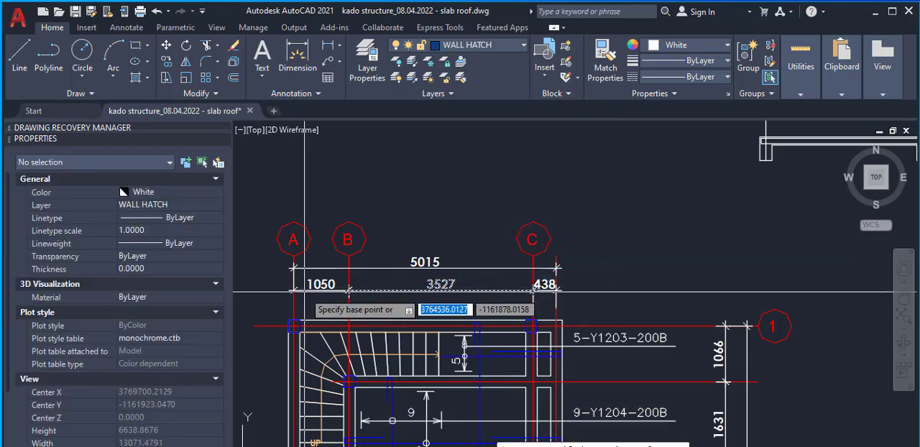
scroll(485, 289, "up", 6)
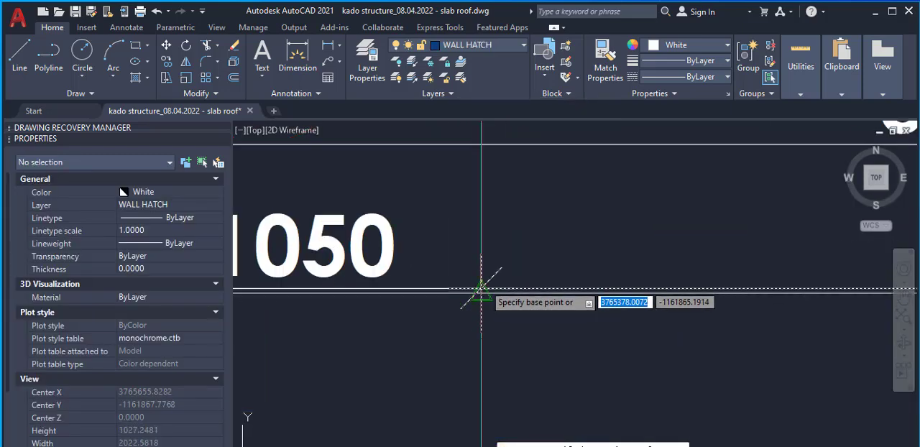
left_click(481, 288)
scroll(386, 325, "down", 9)
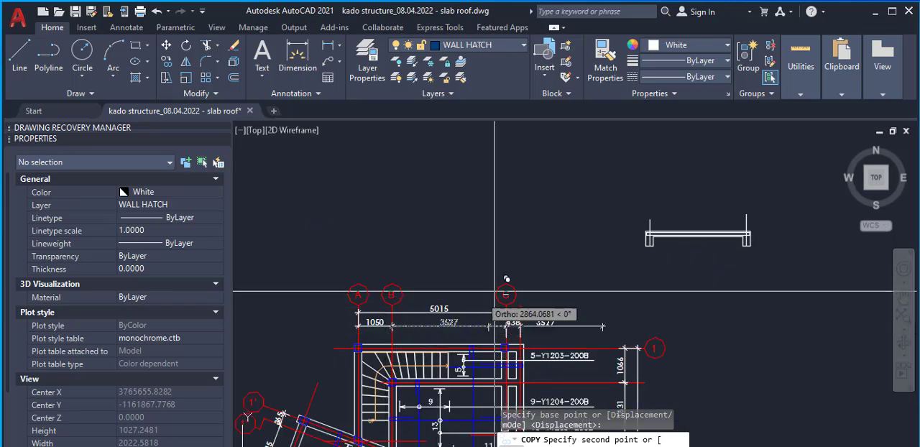
scroll(684, 227, "up", 8)
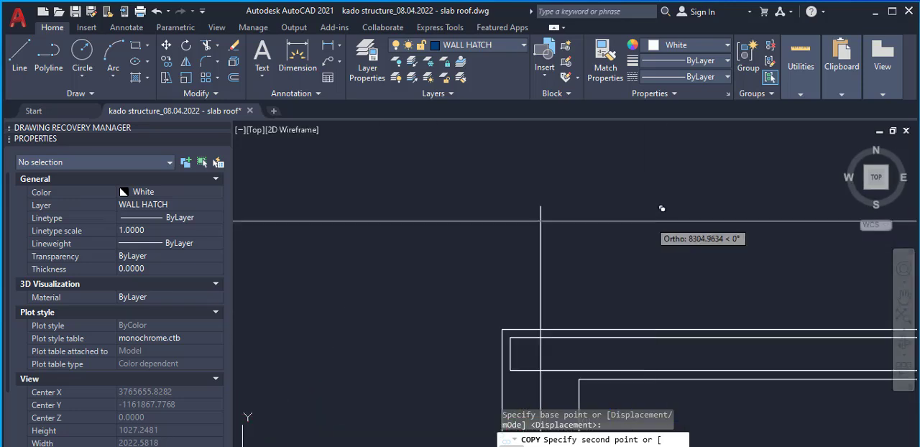
right_click(559, 235)
left_click(591, 243)
scroll(817, 252, "down", 5)
Stretch the copied dimension's right end to the right beam's centre line so it spans 3000 between the beam centres
scroll(817, 251, "up", 3)
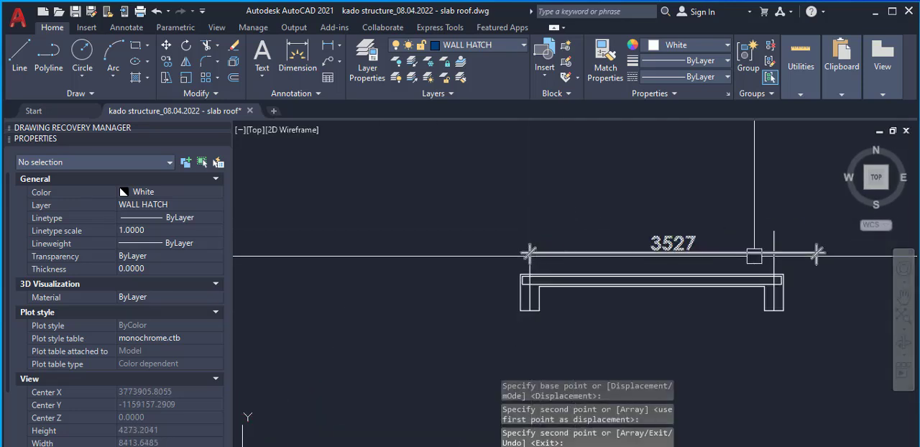
left_click(820, 251)
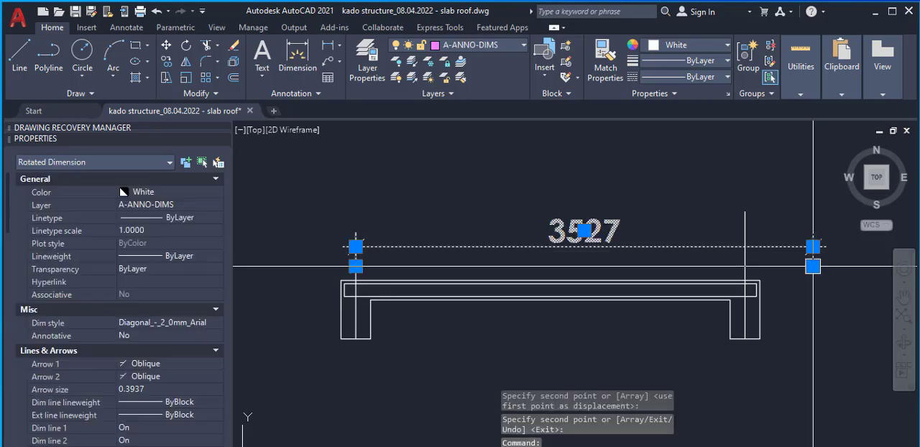
left_click(813, 266)
left_click(745, 246)
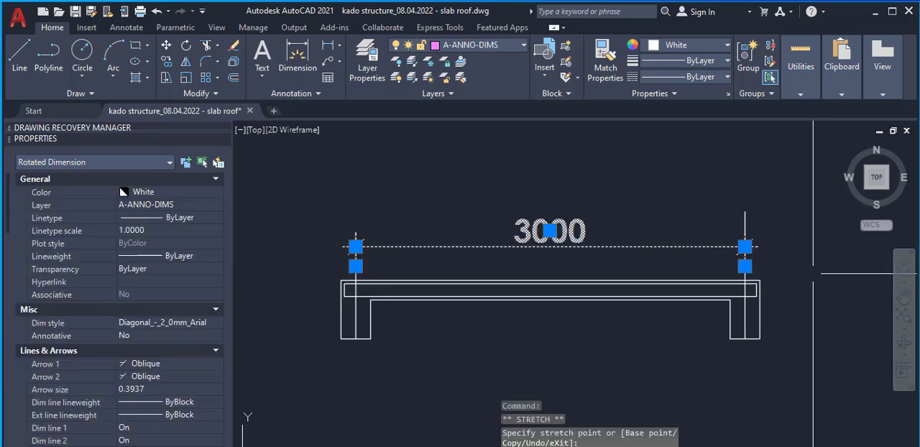
scroll(694, 242, "down", 2)
key("Escape")
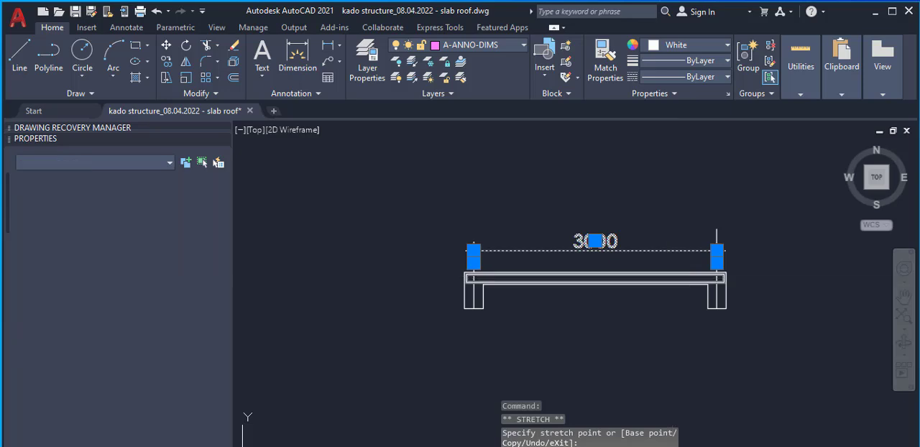
Examine where the span dimension meets the centre lines of the left and right beams
scroll(560, 235, "down", 1)
scroll(560, 235, "up", 4)
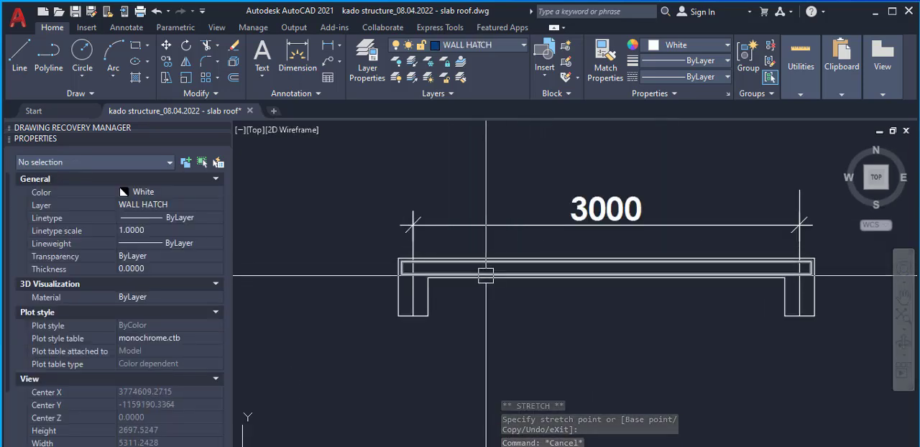
scroll(413, 268, "up", 4)
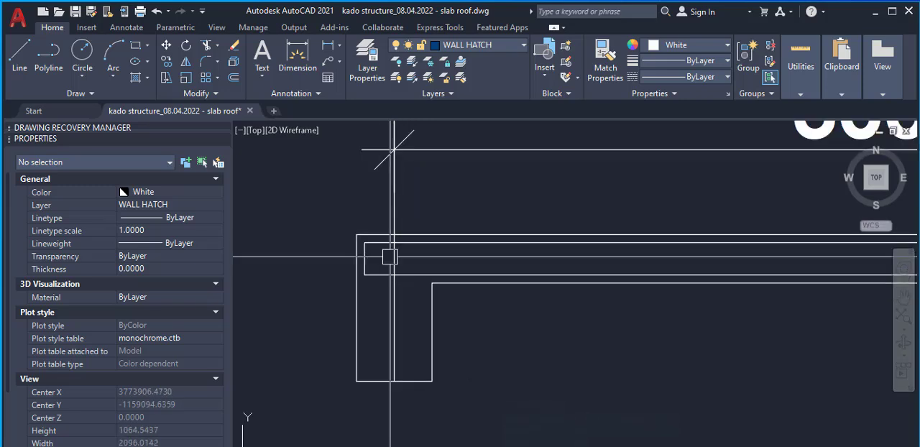
scroll(391, 240, "down", 4)
scroll(734, 260, "up", 4)
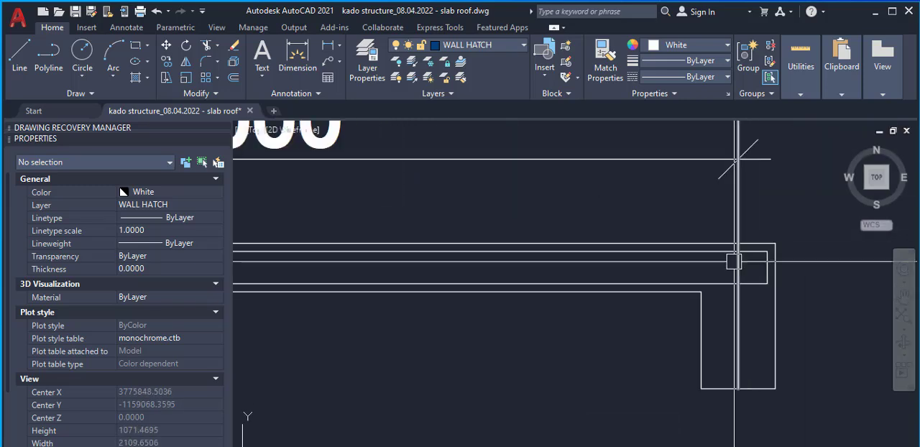
scroll(734, 255, "down", 2)
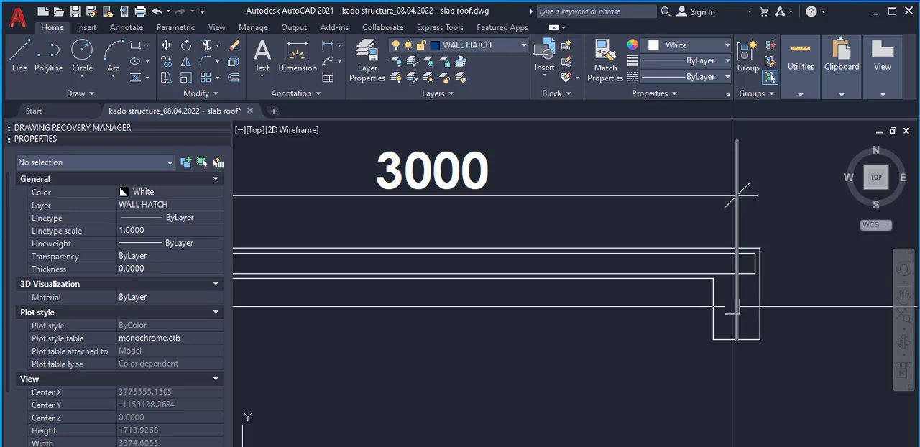
Copy the 5-Y1203-200B rebar label from the plan to just right of the slab section
scroll(712, 308, "down", 2)
scroll(601, 287, "down", 8)
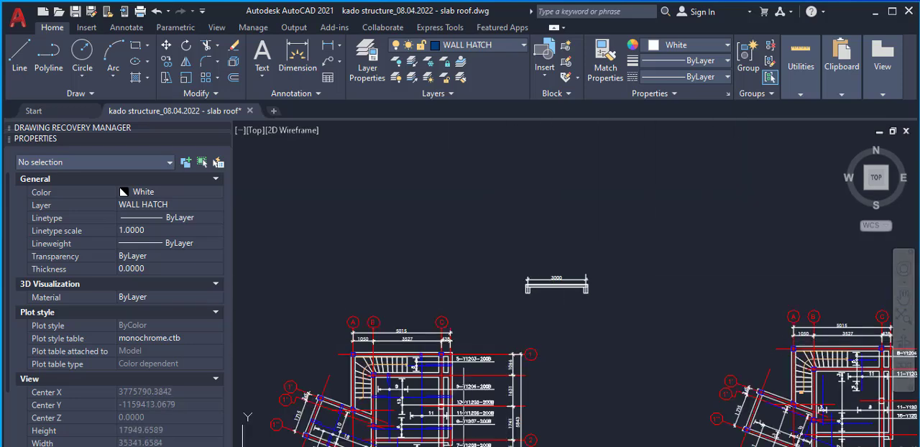
scroll(468, 359, "up", 6)
left_click(480, 357)
right_click(525, 338)
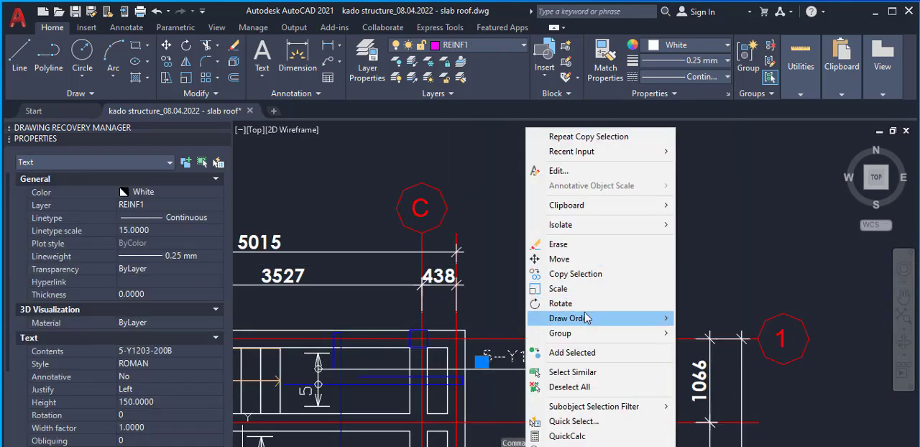
left_click(592, 274)
left_click(511, 360)
scroll(476, 405, "down", 6)
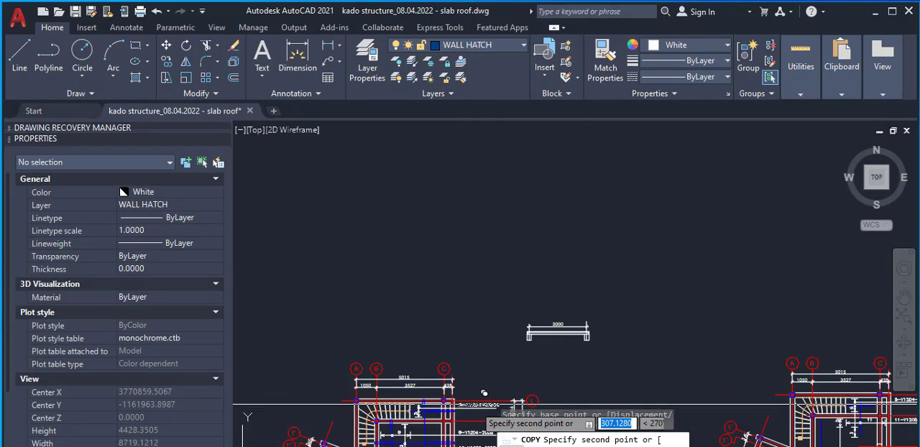
scroll(557, 327, "up", 4)
scroll(550, 328, "up", 2)
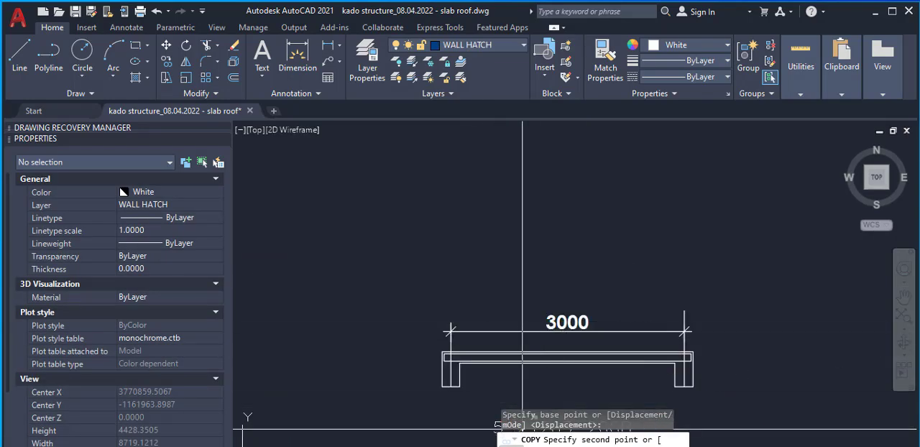
scroll(575, 352, "up", 2)
scroll(575, 352, "down", 1)
scroll(593, 387, "up", 3)
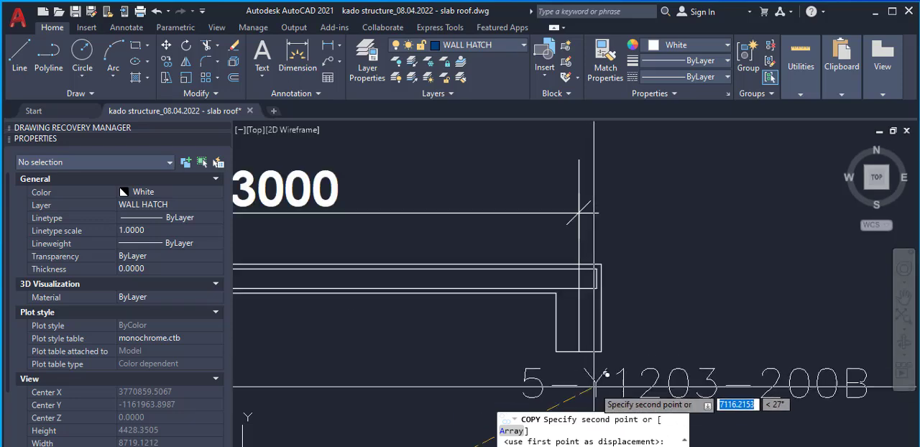
scroll(629, 248, "down", 3)
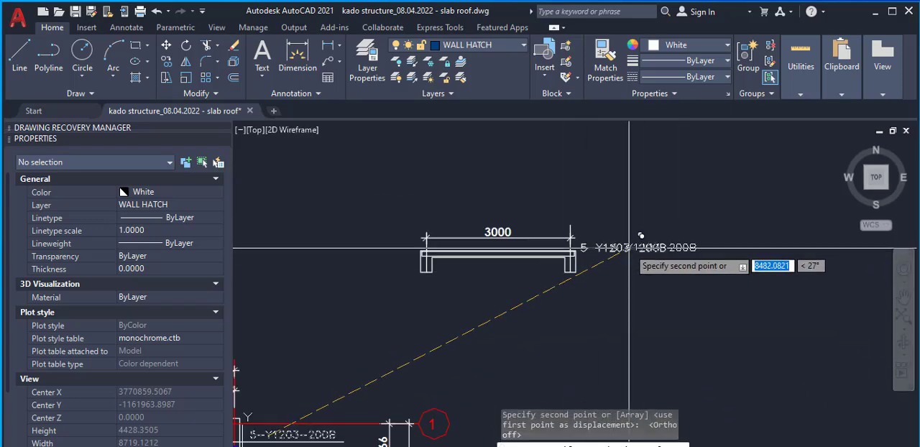
key("Escape")
Replace the copied rebar label's text beside the slab section with "length x 1,25 x 0.13"
scroll(596, 249, "up", 2)
double_click(613, 249)
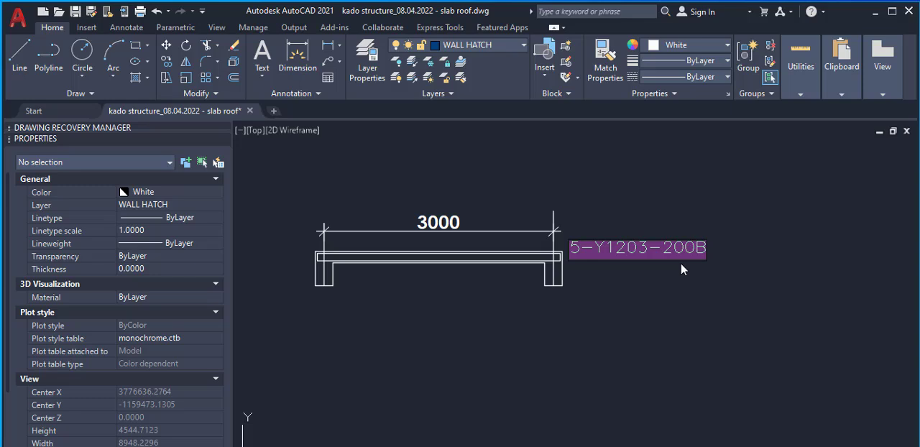
type("leng")
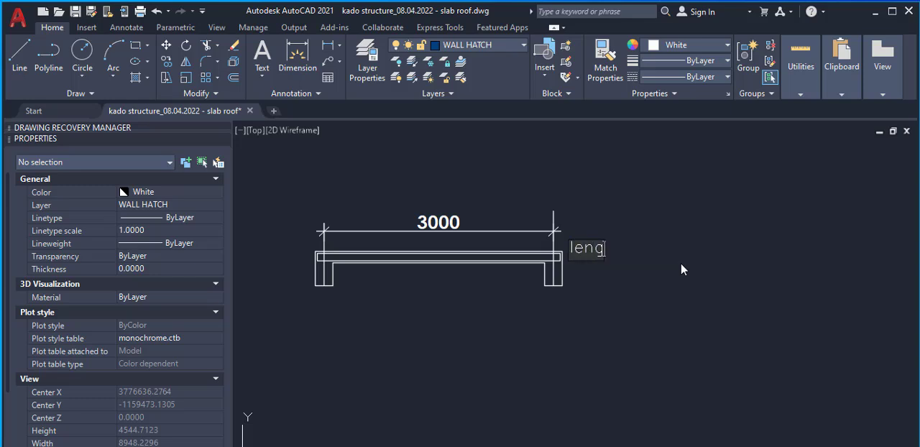
type("th ")
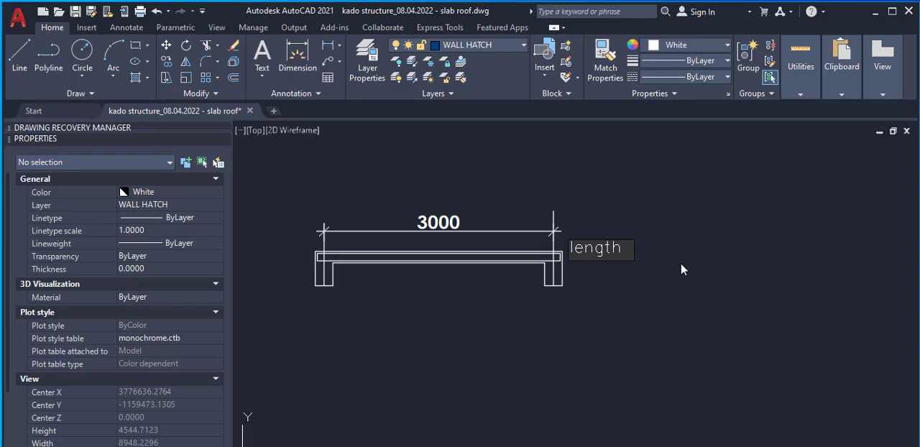
type("x")
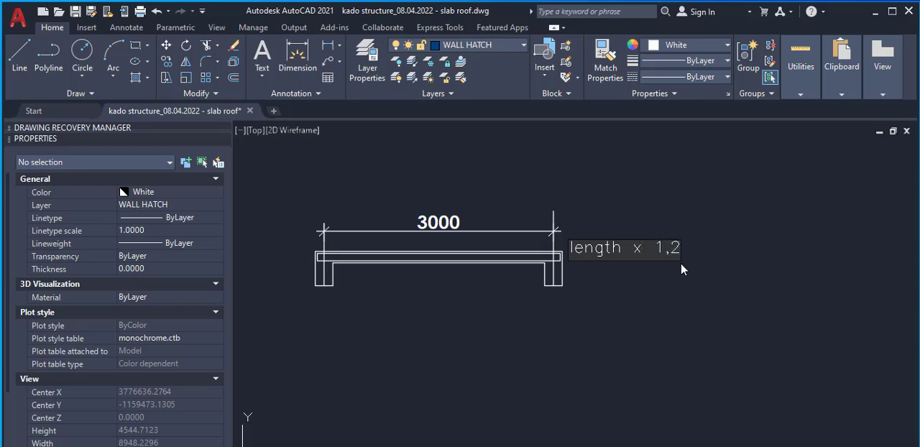
type("1,25 x")
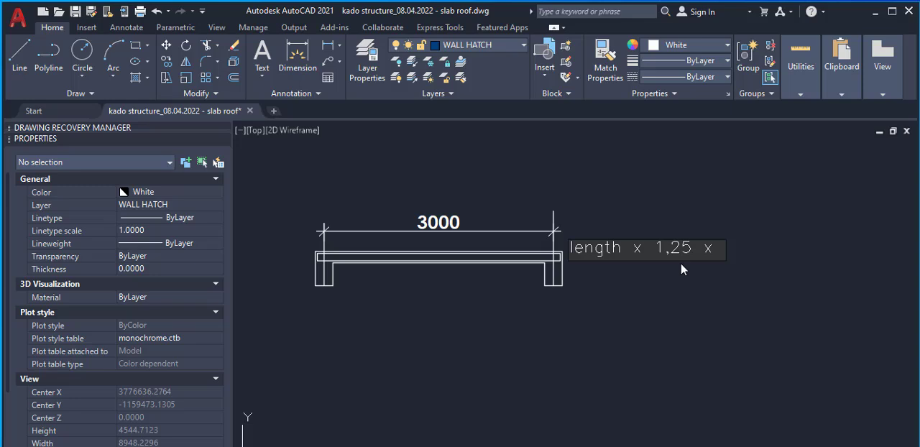
type("0.13")
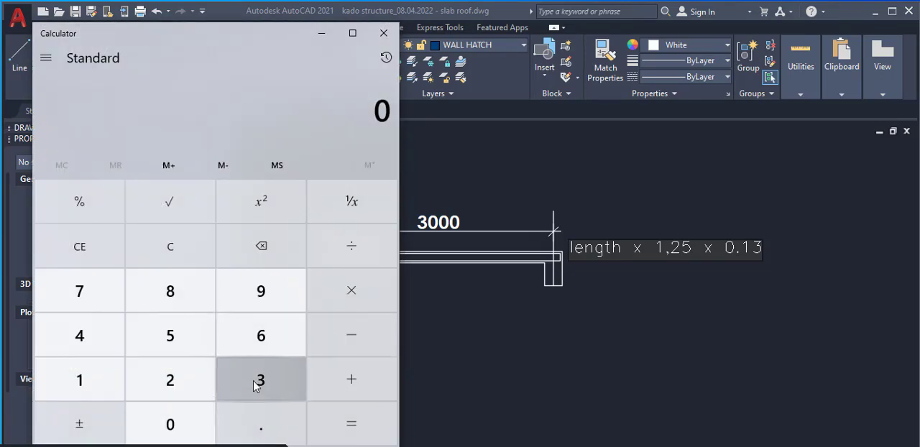
Switch to Calculator, compute 3000 × 1.25 × 0.13, and return to the drawing
left_click(256, 383)
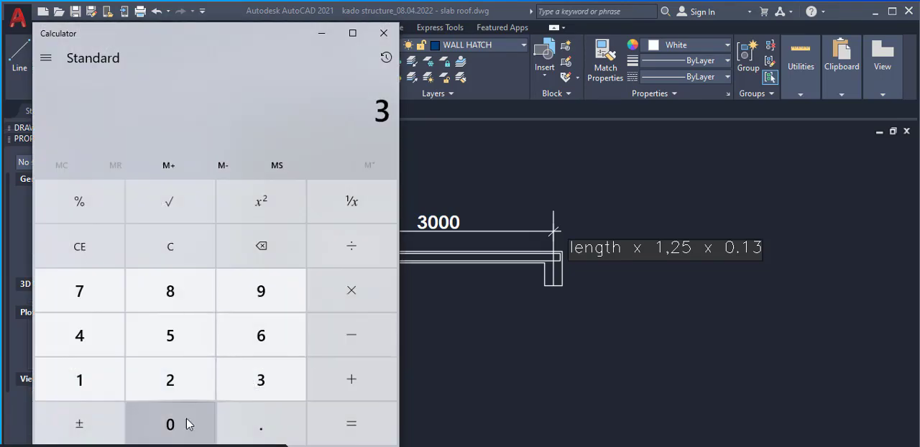
left_click(187, 424)
left_click(187, 424)
left_click(187, 424)
left_click(359, 291)
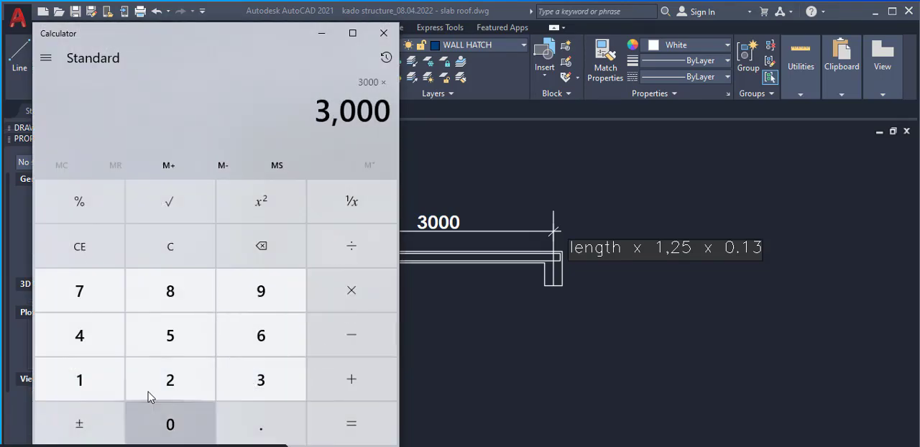
left_click(79, 380)
left_click(261, 424)
left_click(187, 380)
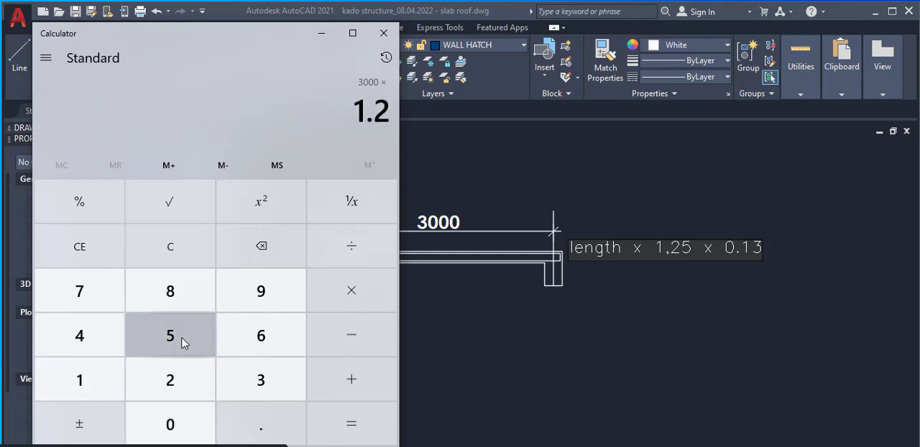
left_click(184, 343)
left_click(353, 302)
left_click(267, 421)
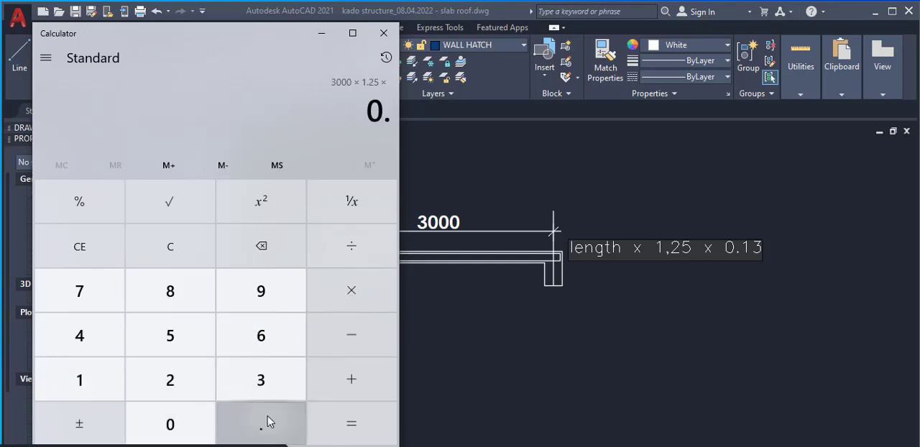
left_click(81, 383)
left_click(234, 384)
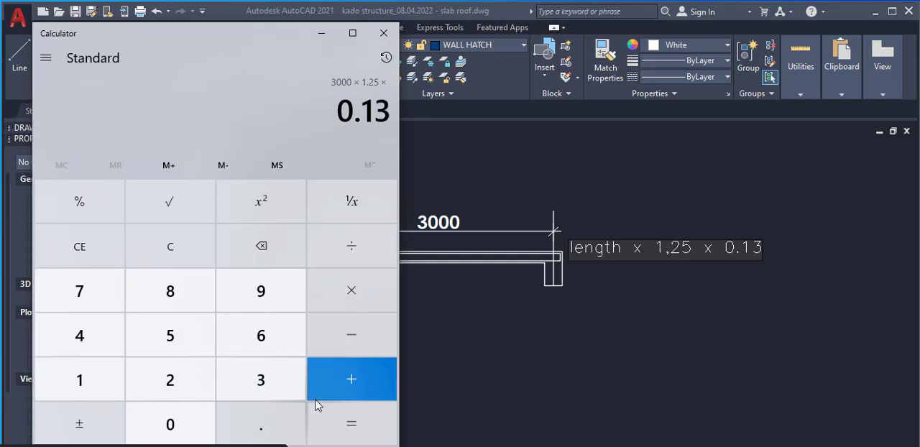
left_click(363, 430)
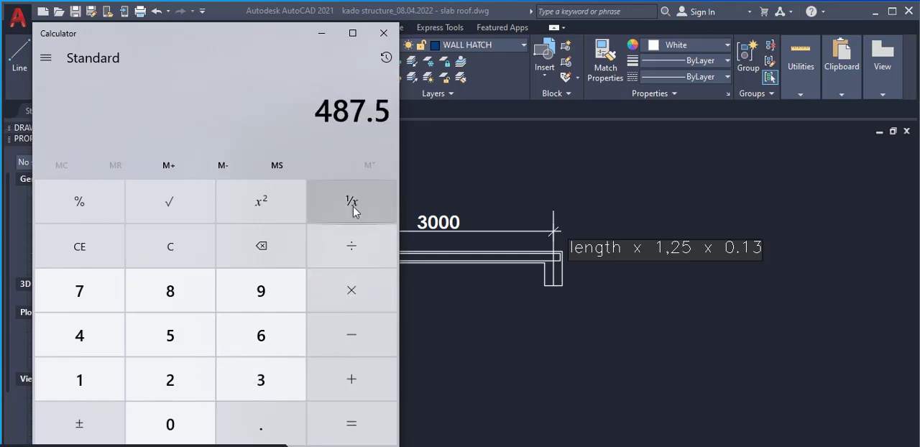
left_click(322, 34)
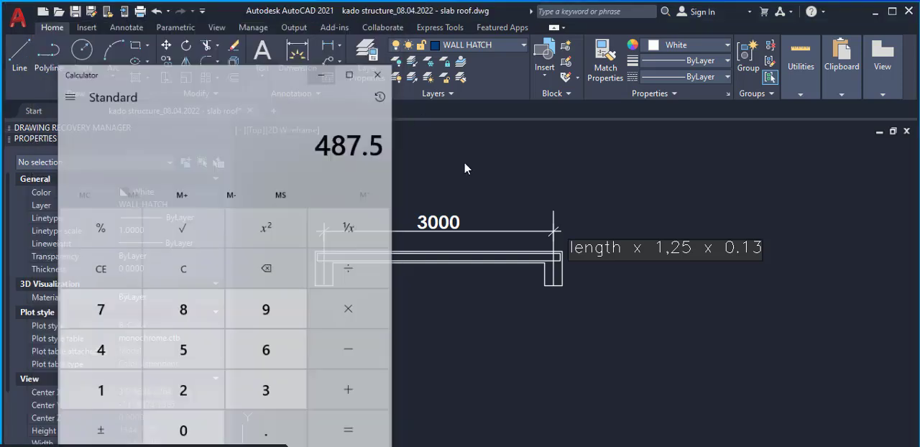
key("Escape")
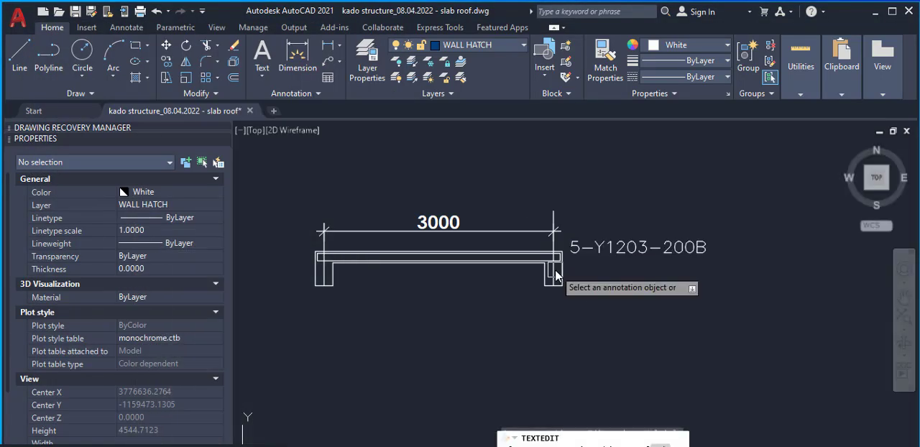
type("o")
key("Return")
type("5")
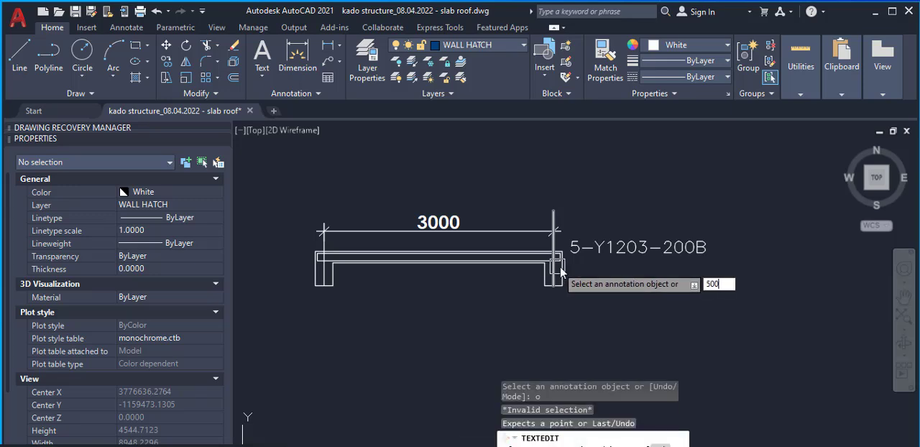
type("00")
key("Return")
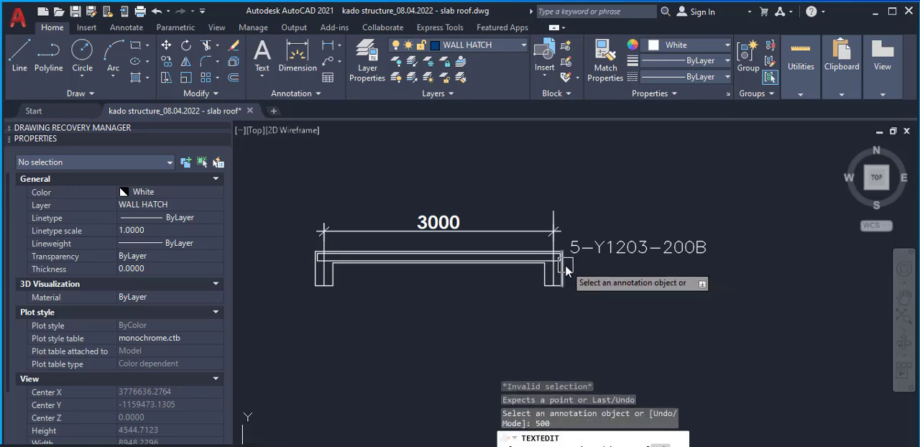
scroll(553, 252, "up", 2)
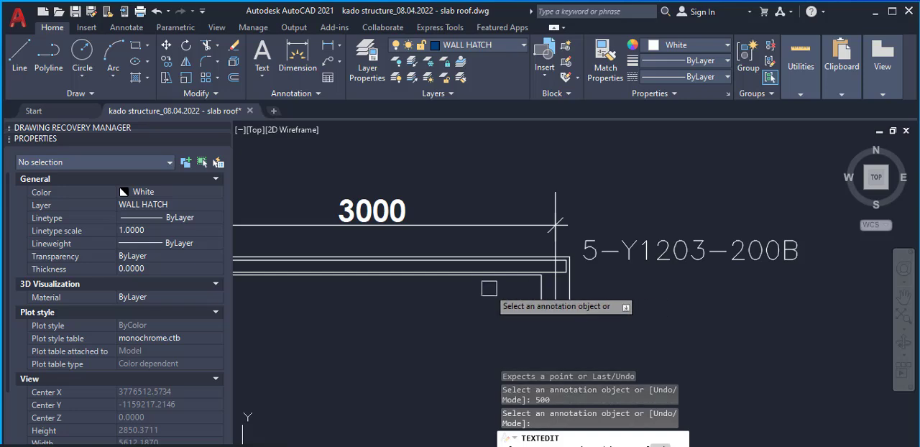
scroll(539, 282, "up", 2)
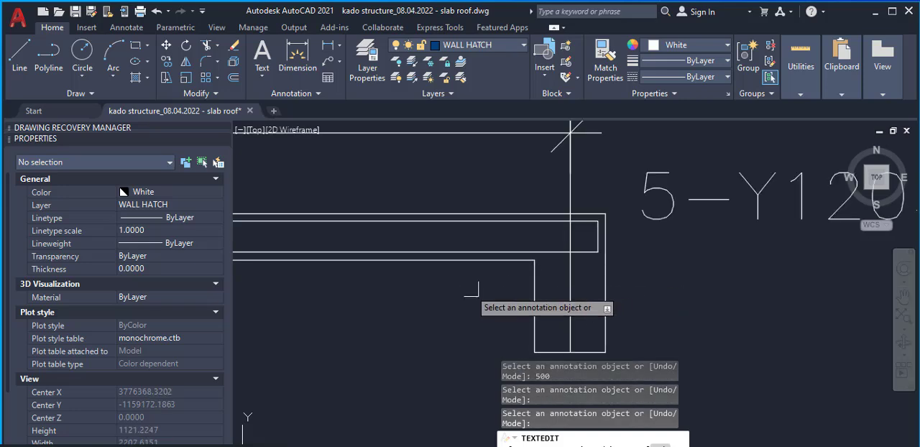
key("Escape")
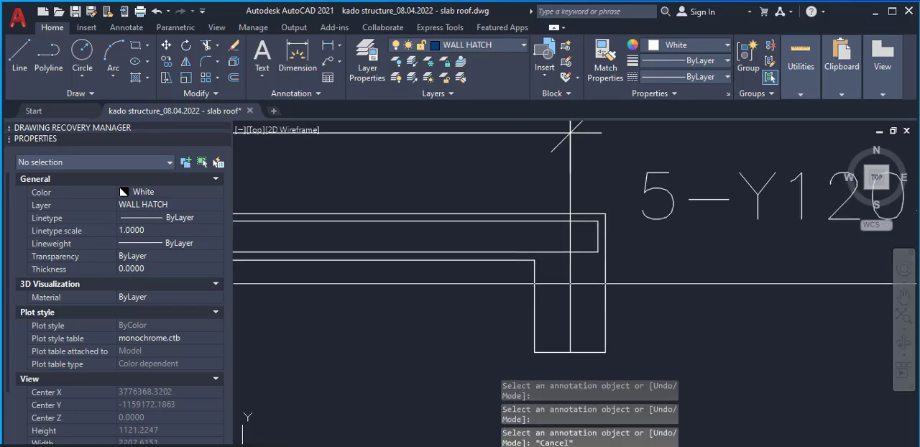
Offset the right beam's inner face line 500 toward the middle of the span
type("o")
key("Return")
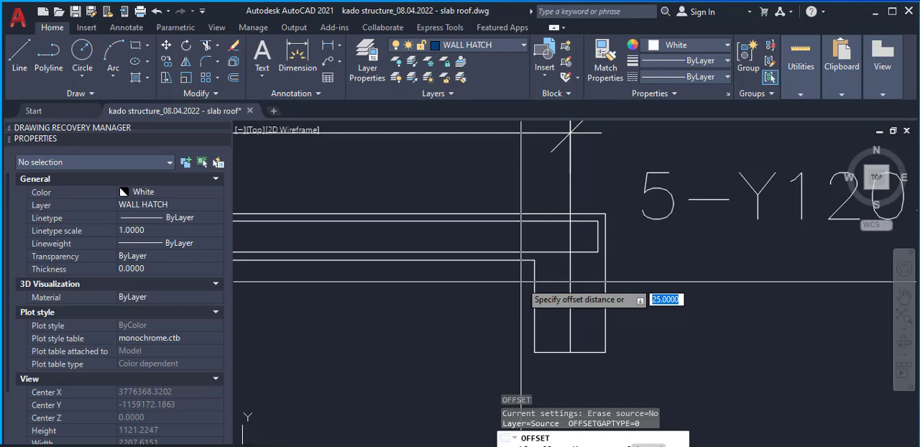
key("Return")
left_click(533, 286)
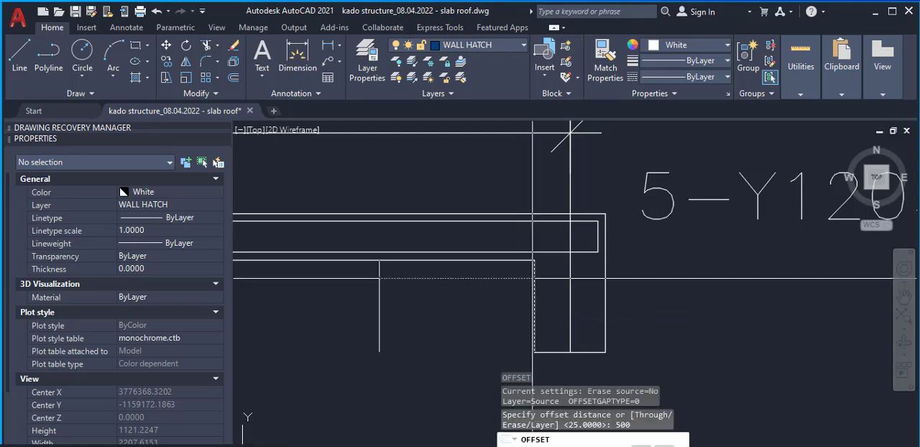
left_click(487, 288)
scroll(510, 271, "down", 2)
key("Escape")
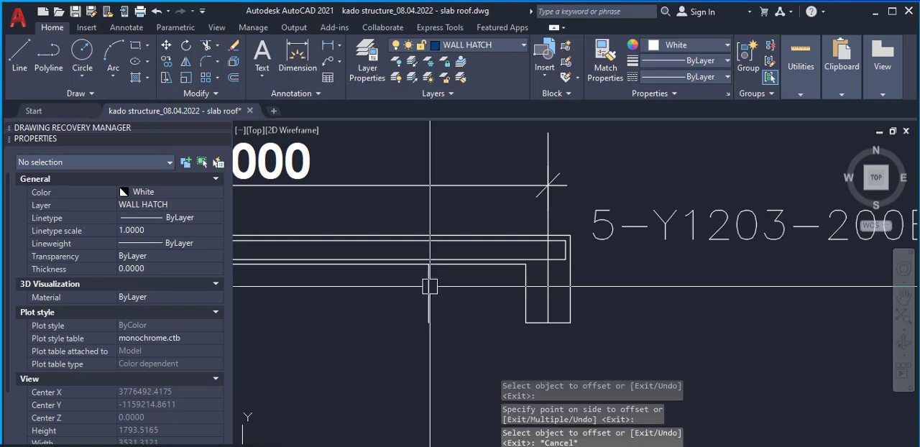
Stretch the offset line's upper end upward by about 286 so that it crosses the whole slab thickness
left_click(428, 264)
left_click(428, 264)
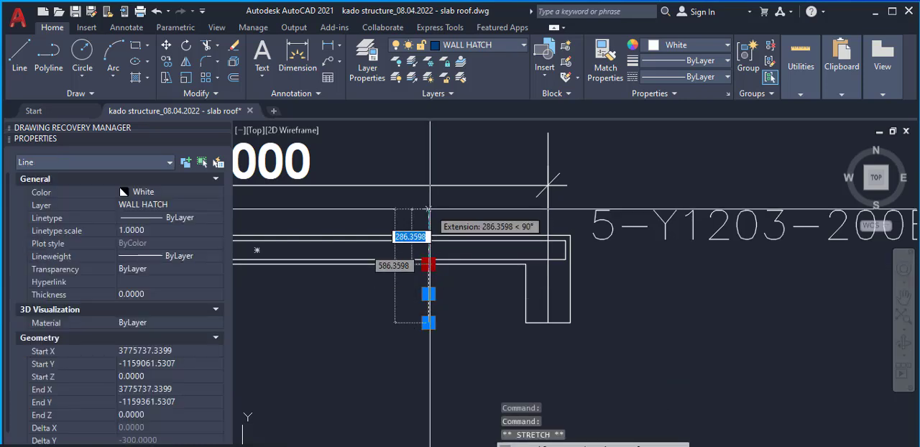
left_click(428, 209)
key("Escape")
scroll(584, 246, "down", 3)
scroll(547, 267, "up", 2)
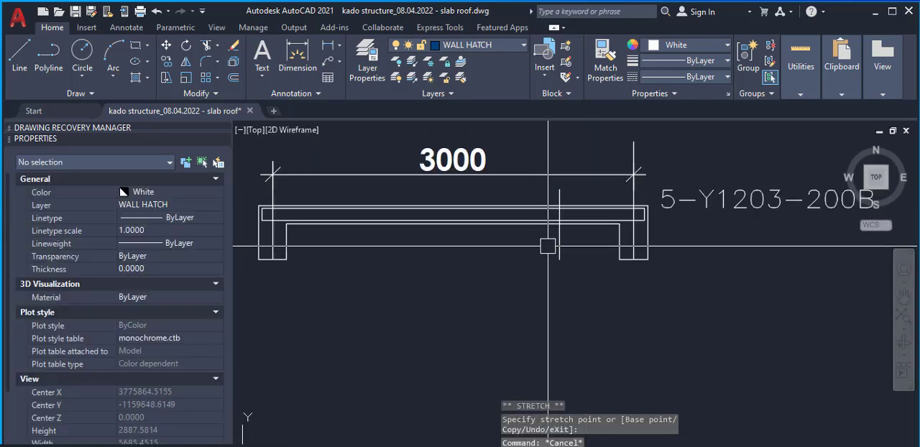
Mirror the vertical offset line about the midpoint of the 3000 span, keeping the original
left_click(559, 240)
type("mi")
key("Return")
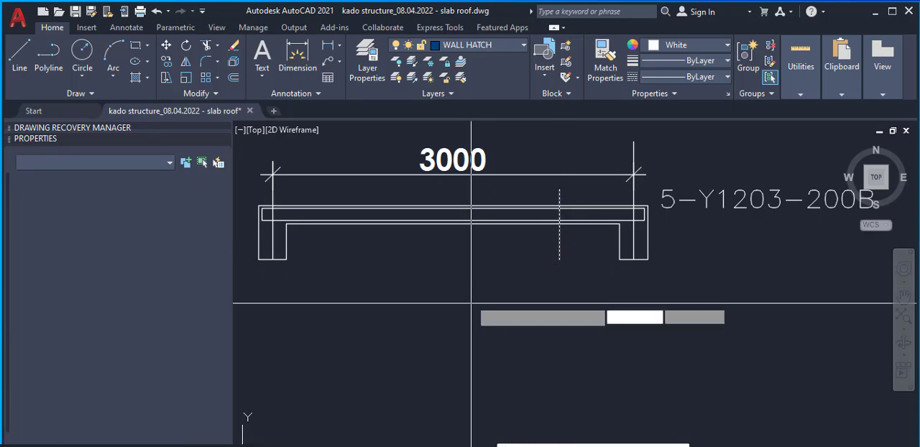
left_click(453, 173)
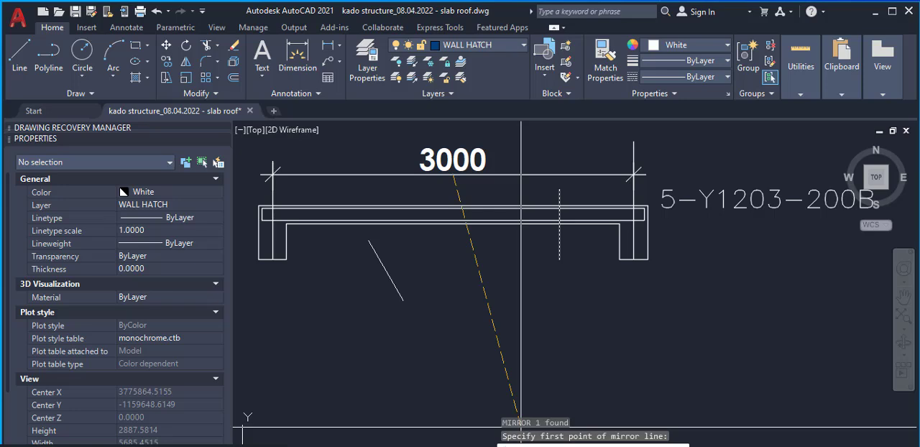
key("F8")
left_click(446, 326)
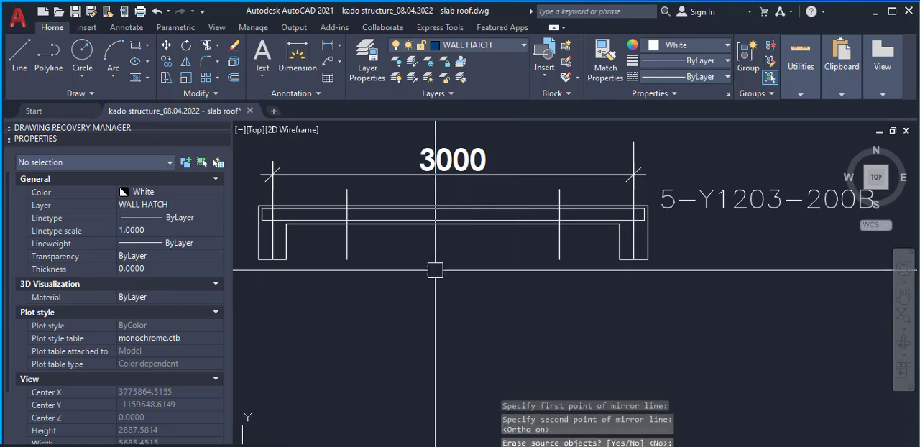
Trim away the top rebar line between the two vertical lines, using them as cutting edges
scroll(352, 210, "up", 4)
left_click(338, 219)
scroll(355, 250, "down", 2)
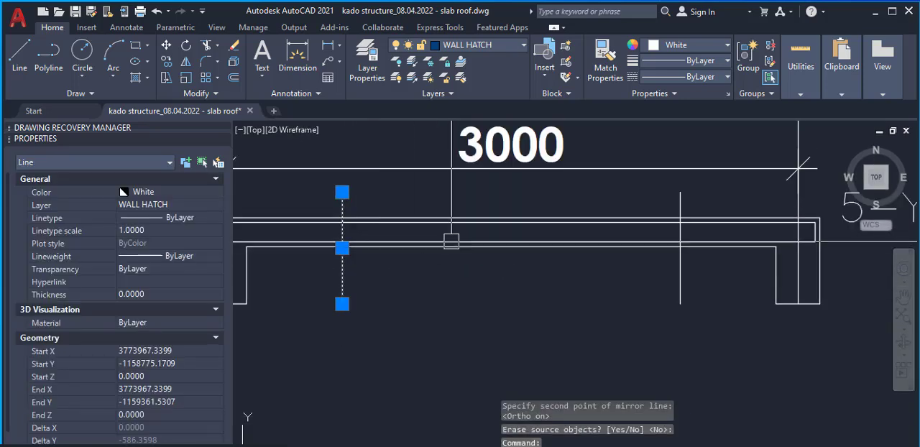
left_click(680, 273)
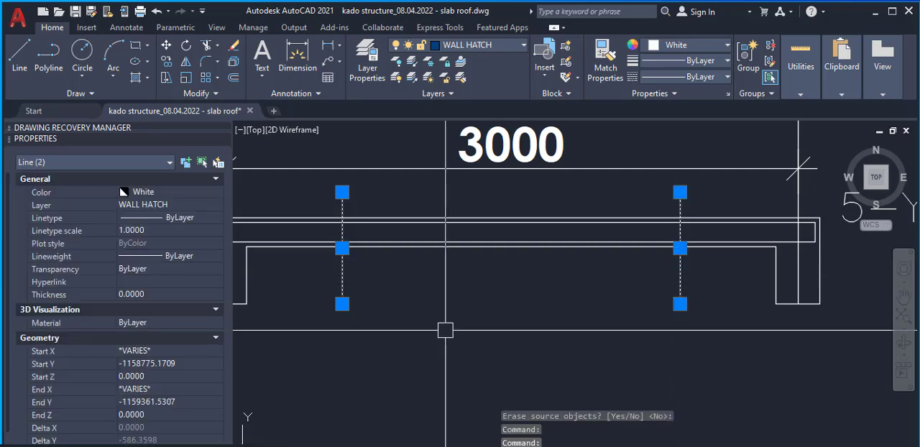
type("r")
key("Return")
scroll(431, 237, "up", 4)
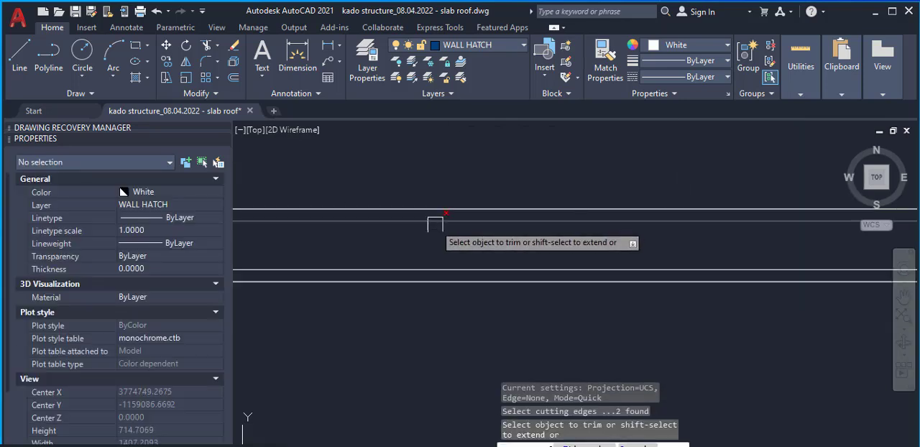
scroll(439, 231, "down", 3)
scroll(554, 260, "up", 4)
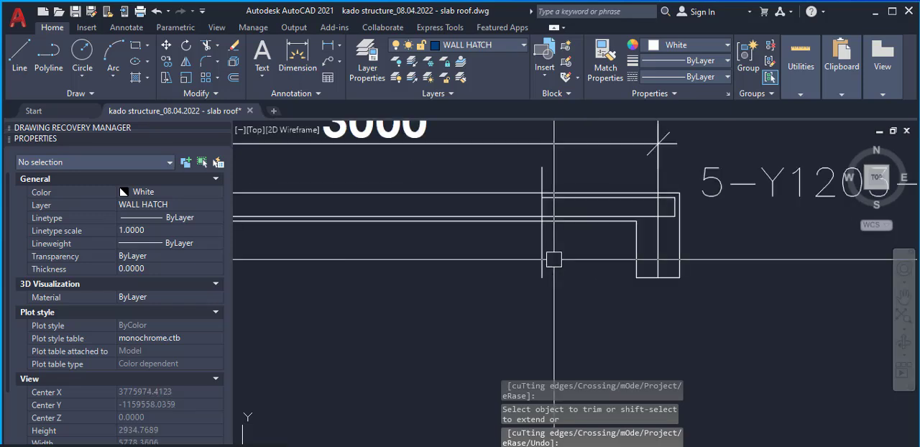
Delete the two vertical cutting lines from the slab section
left_click(554, 260)
scroll(554, 261, "down", 3)
left_click(424, 253)
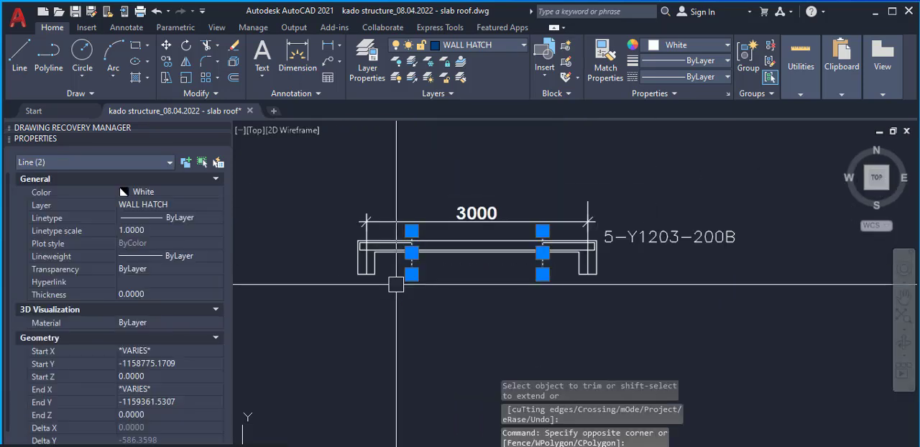
key("Delete")
Change the colour of the rebar polyline in the slab section to Blue
scroll(596, 248, "up", 5)
left_click(413, 267)
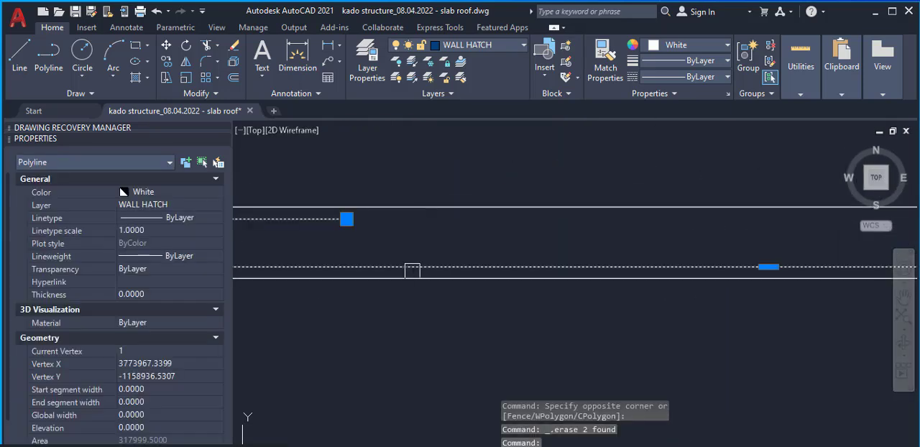
left_click(178, 193)
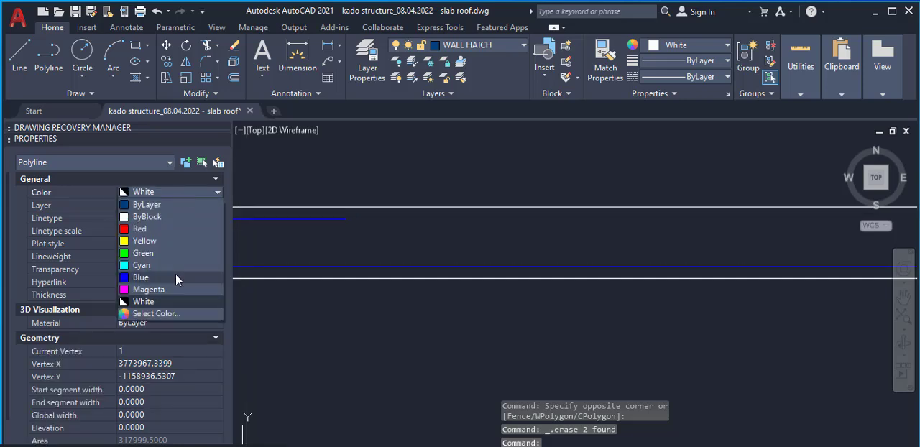
left_click(175, 273)
scroll(548, 266, "down", 3)
key("Escape")
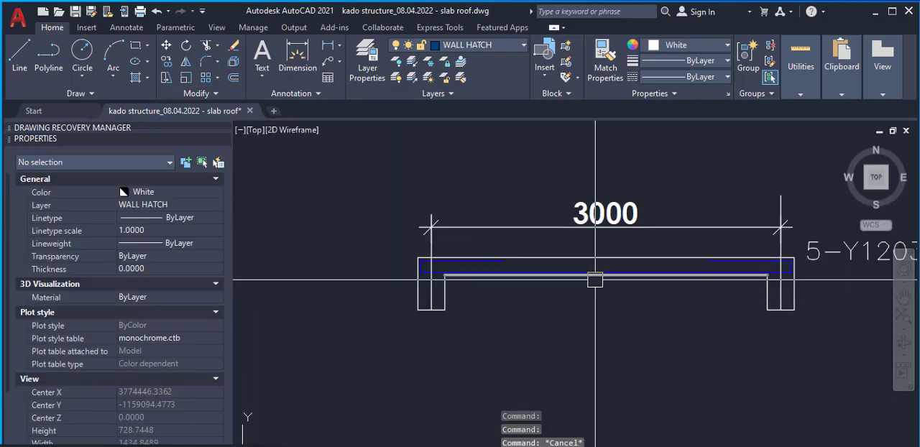
Delete the copied 5-Y1203-200B label beside the slab section
scroll(618, 319, "up", 4)
scroll(618, 319, "down", 4)
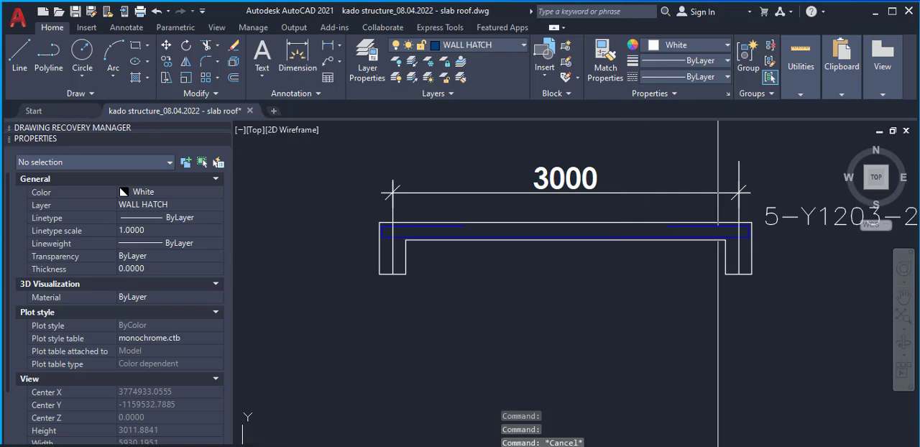
scroll(653, 240, "up", 4)
scroll(604, 251, "down", 5)
scroll(604, 251, "down", 3)
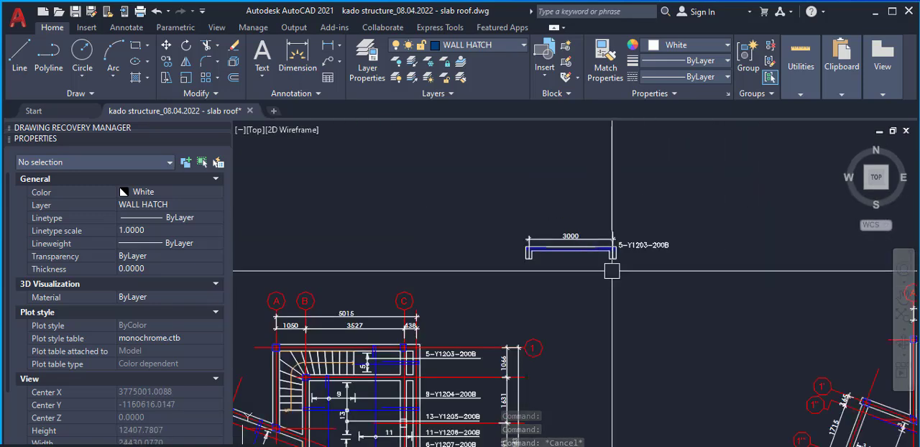
scroll(618, 259, "up", 3)
left_click(629, 250)
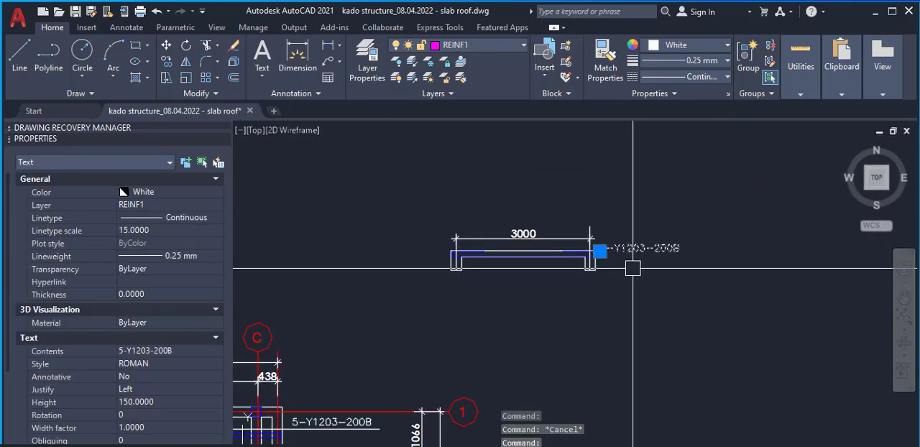
key("Delete")
Compare the rebar shape in the slab section with the blue rebar lines and labels on the roof plan
scroll(548, 260, "up", 4)
scroll(548, 261, "down", 5)
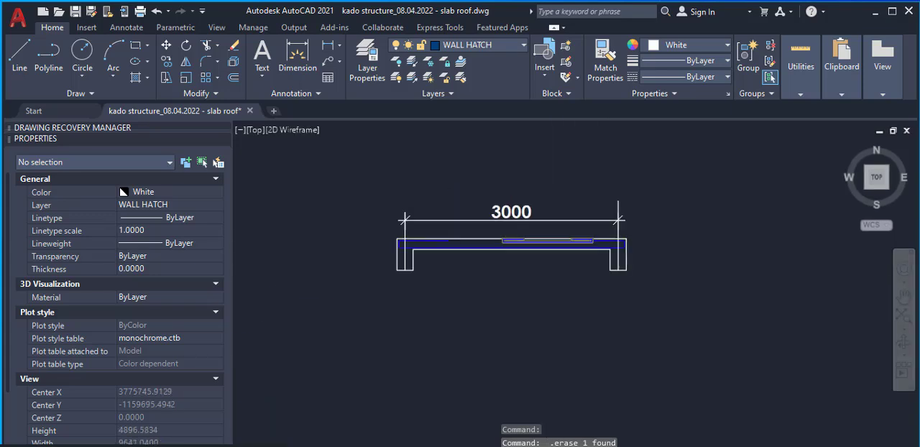
scroll(559, 223, "up", 8)
scroll(559, 223, "down", 6)
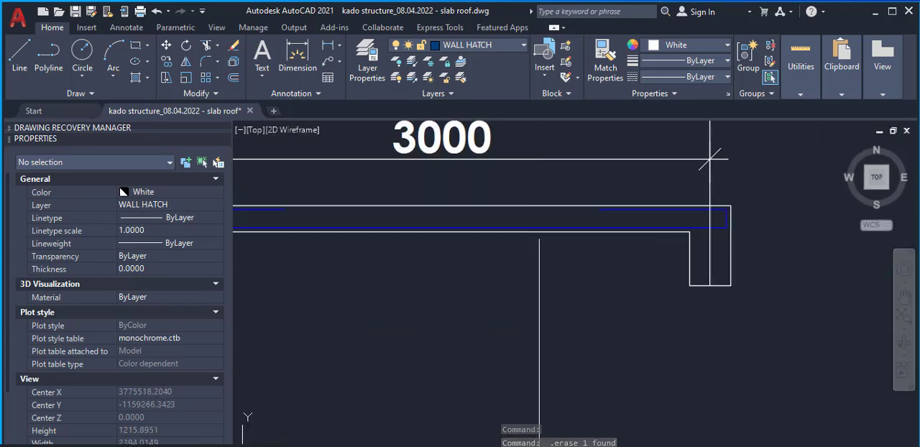
scroll(486, 345, "down", 2)
scroll(378, 377, "up", 4)
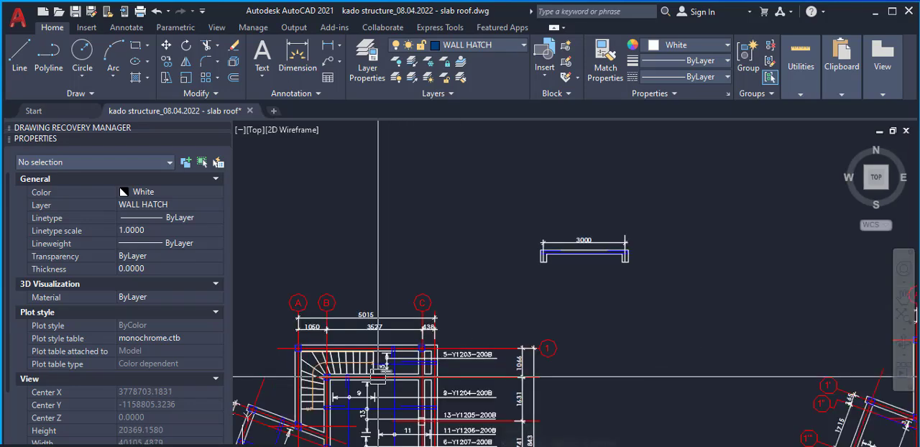
scroll(432, 345, "down", 4)
scroll(433, 370, "up", 10)
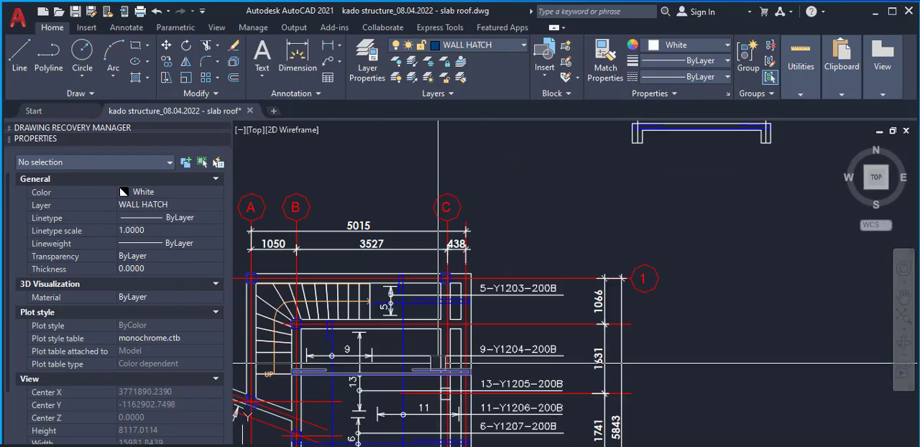
scroll(373, 354, "down", 2)
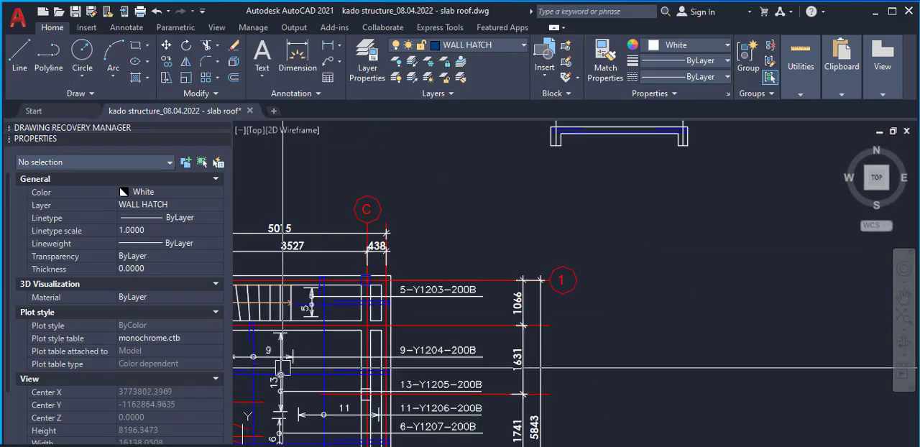
scroll(373, 363, "down", 4)
scroll(379, 342, "up", 6)
scroll(378, 342, "down", 4)
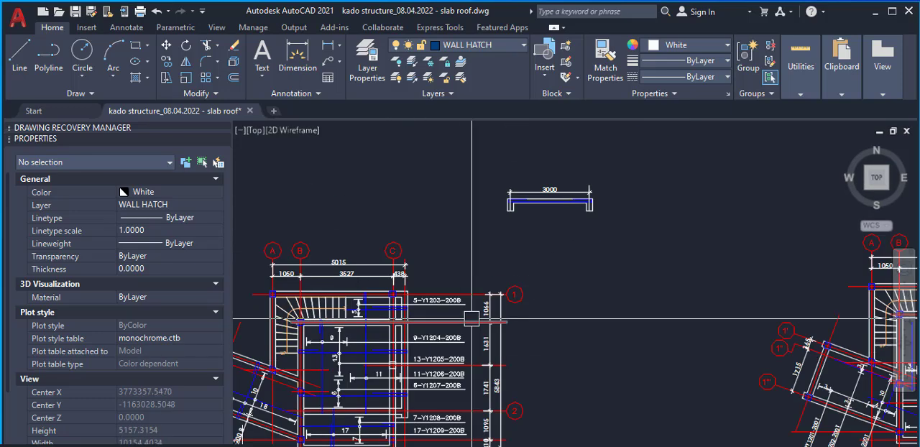
scroll(411, 328, "up", 4)
scroll(423, 297, "down", 2)
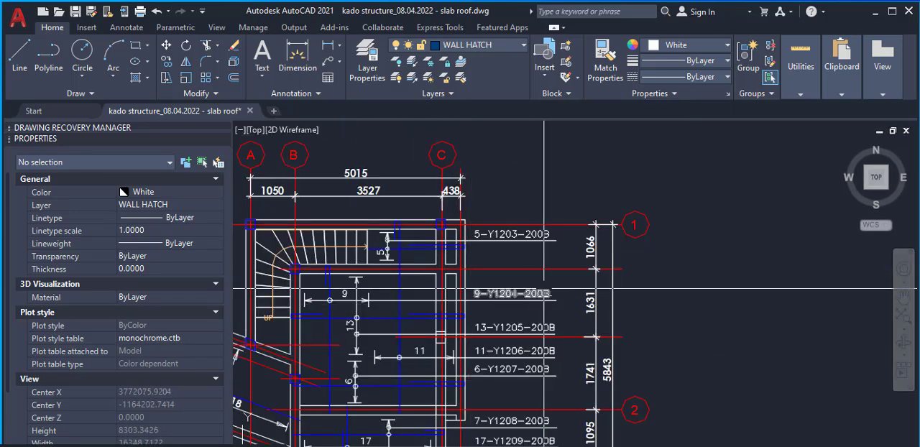
scroll(422, 298, "up", 4)
scroll(487, 282, "down", 8)
scroll(538, 199, "up", 6)
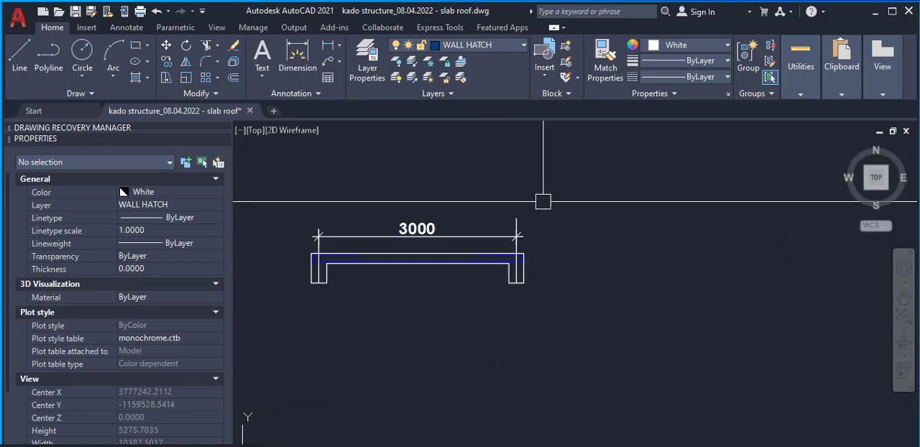
scroll(396, 254, "up", 3)
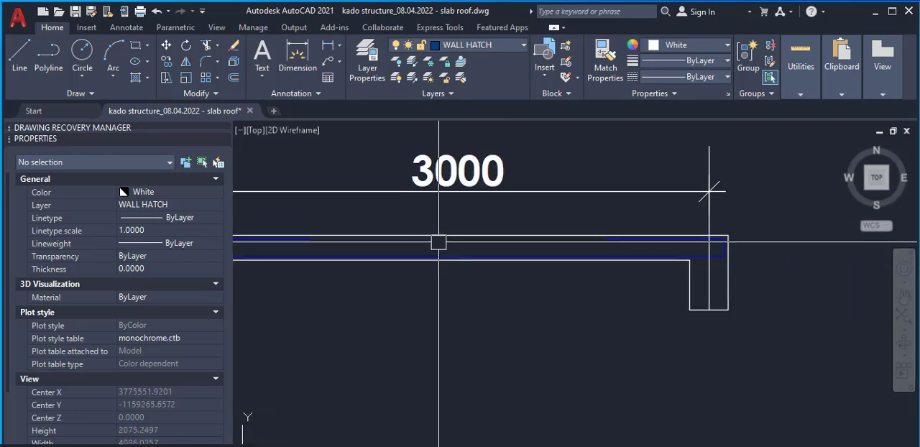
scroll(489, 259, "up", 3)
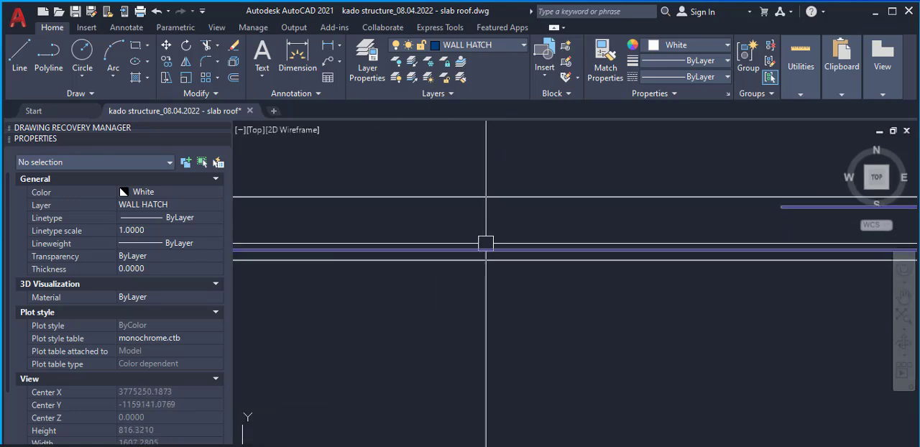
Compare the blue rebar polyline in the slab section with the rebar lines and labels on the roof plan
left_click(490, 250)
scroll(507, 250, "down", 3)
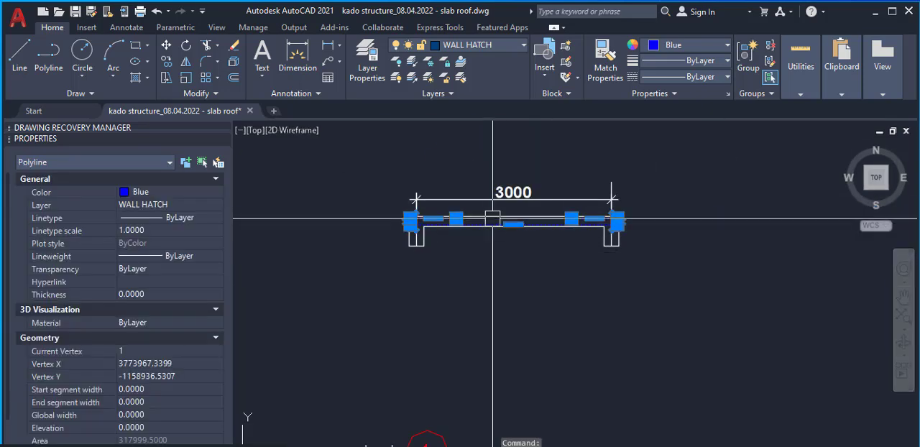
scroll(493, 218, "down", 2)
scroll(493, 222, "up", 2)
scroll(492, 228, "down", 2)
scroll(490, 233, "up", 3)
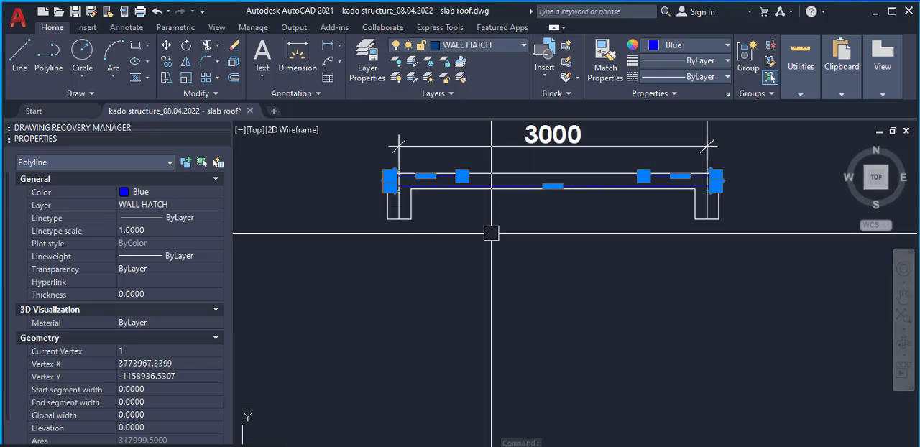
scroll(511, 216, "up", 2)
scroll(575, 215, "down", 2)
scroll(656, 218, "down", 2)
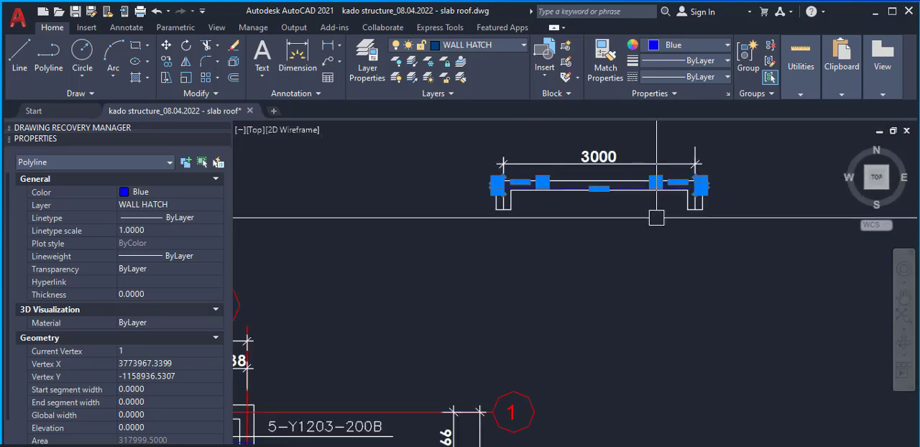
scroll(651, 219, "down", 2)
scroll(656, 194, "up", 2)
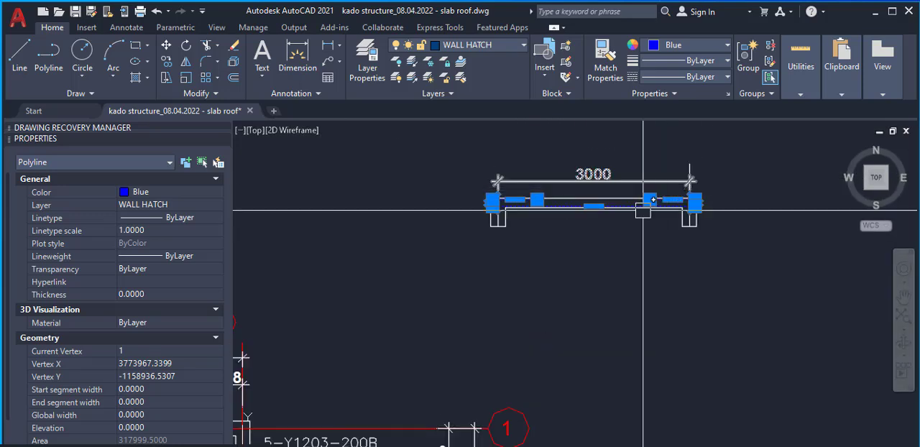
scroll(582, 248, "down", 4)
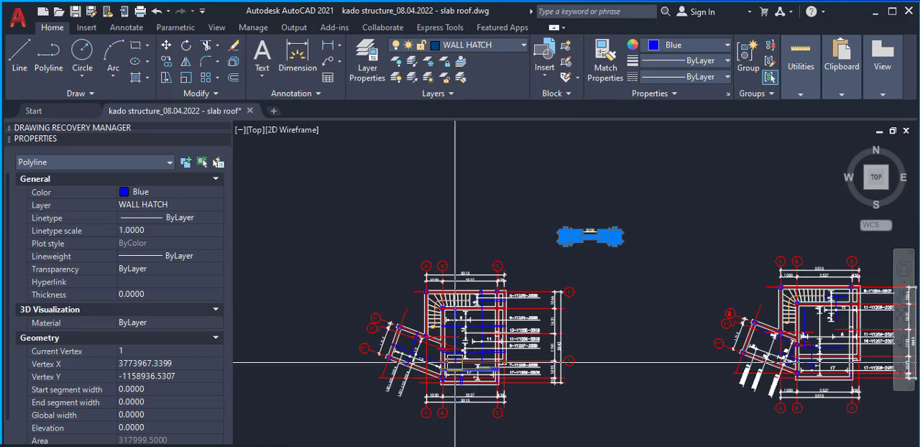
scroll(471, 332, "up", 8)
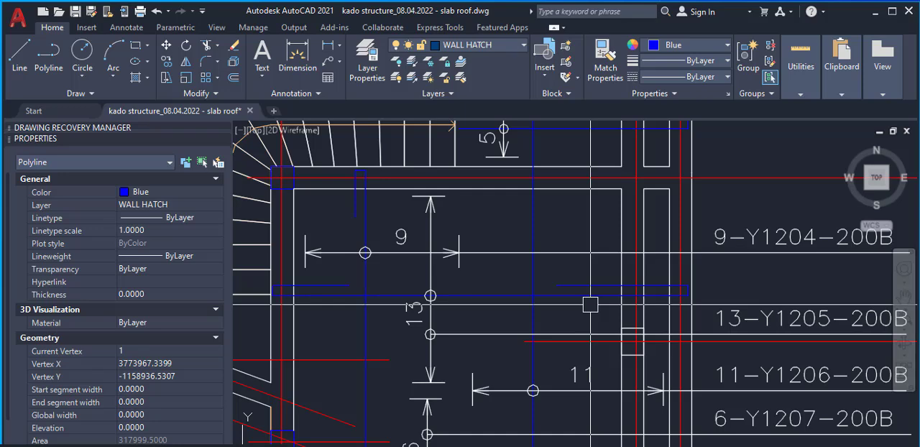
scroll(590, 305, "down", 5)
scroll(597, 335, "up", 3)
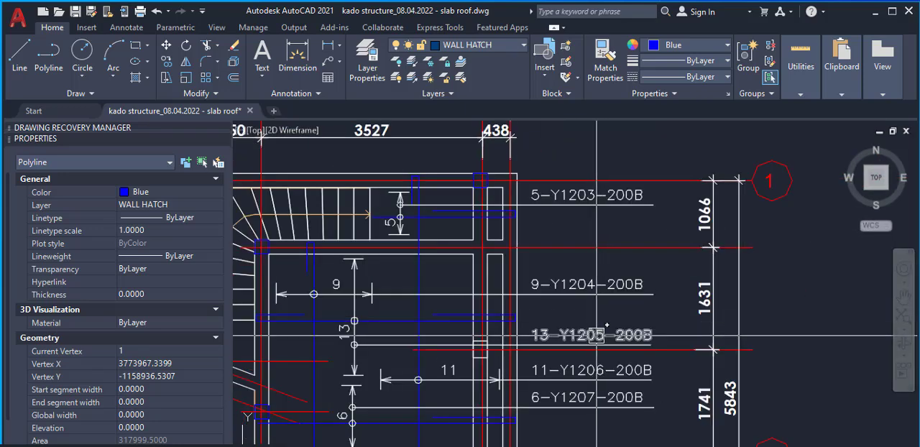
scroll(572, 332, "up", 2)
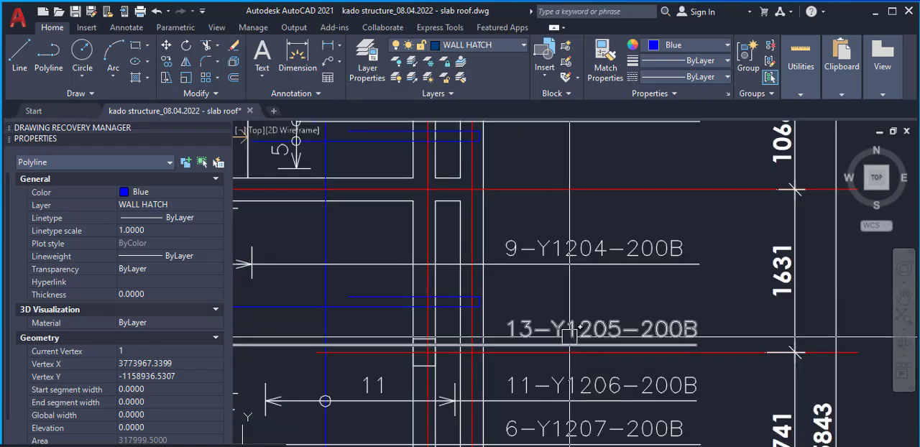
key("Escape")
Copy the 9-Y1204-200B label and its underline from the roof plan to just below the slab section
scroll(586, 225, "up", 2)
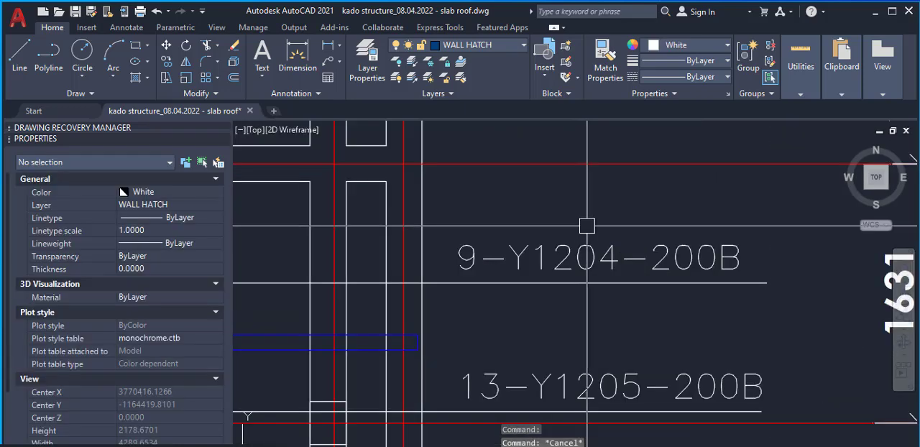
left_click(573, 281)
left_click(532, 338)
right_click(533, 318)
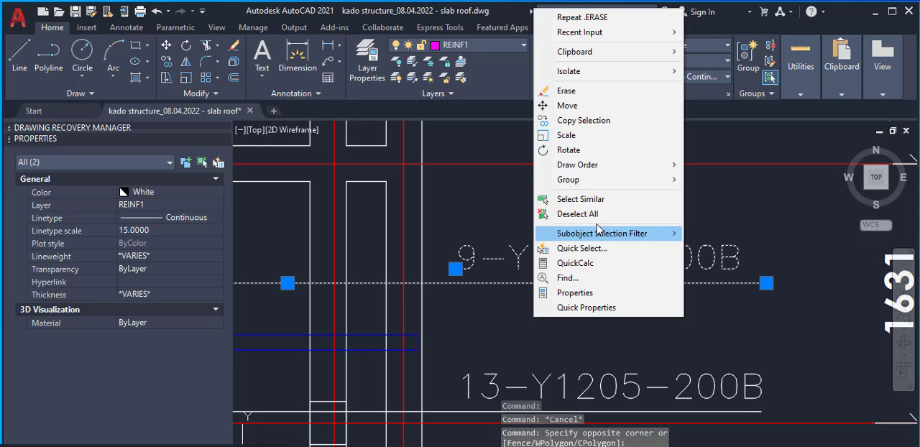
left_click(594, 127)
left_click(486, 283)
scroll(432, 315, "down", 7)
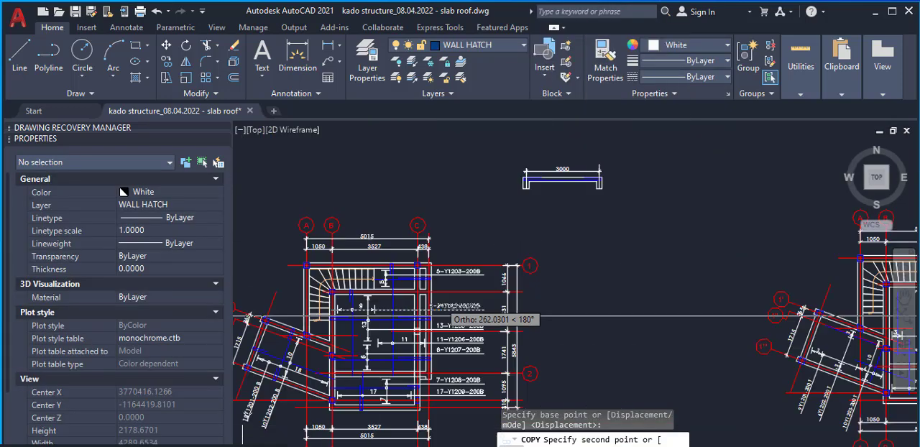
scroll(449, 315, "down", 3)
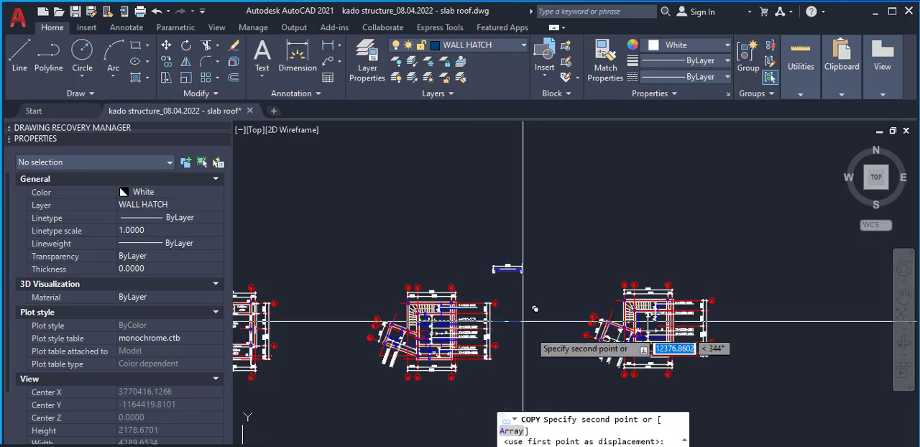
scroll(511, 284, "up", 10)
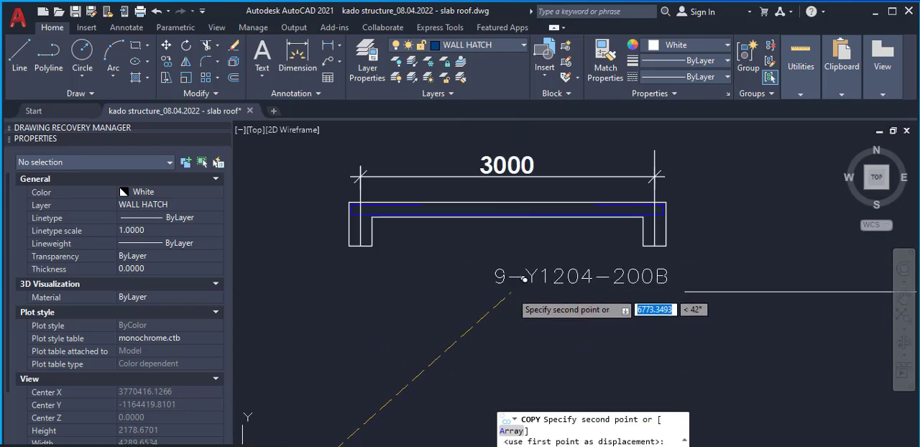
key("F8")
left_click(511, 291)
key("Escape")
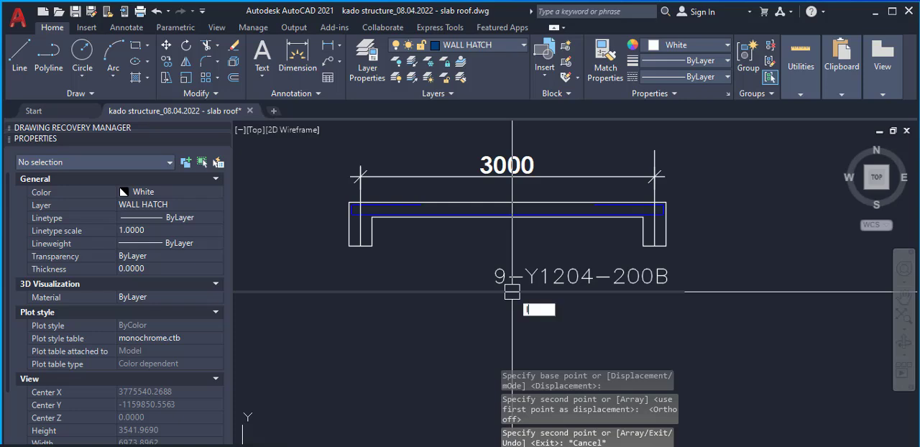
Draw a vertical leader line from the copied label's underline up into the slab, crossing the blue rebar
type("l")
key("space")
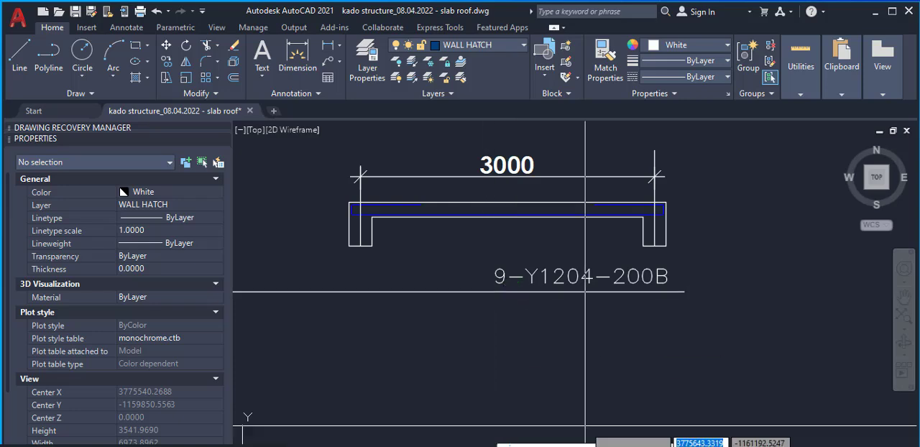
key("F8")
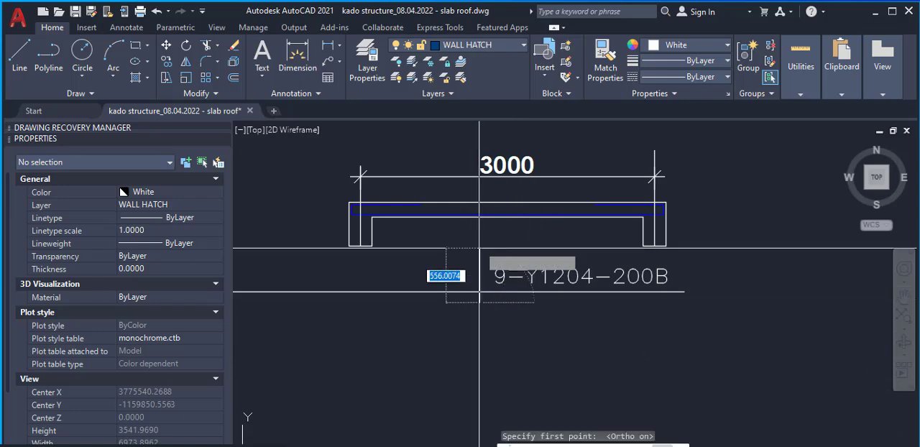
left_click(481, 301)
scroll(483, 212, "up", 4)
left_click(486, 228)
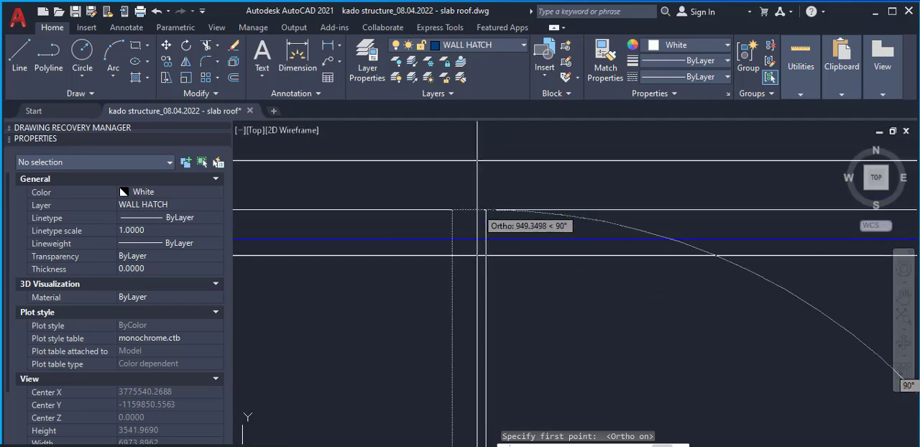
scroll(486, 212, "up", 3)
key("Escape")
Trim the label's underline beyond the vertical leader and the leader's overshoot below the underline
scroll(486, 255, "up", 3)
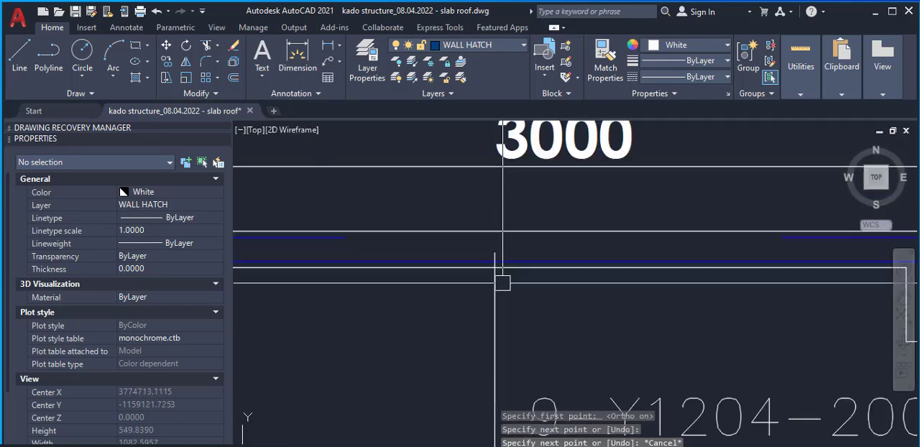
type("tr")
key("Return")
scroll(506, 289, "down", 6)
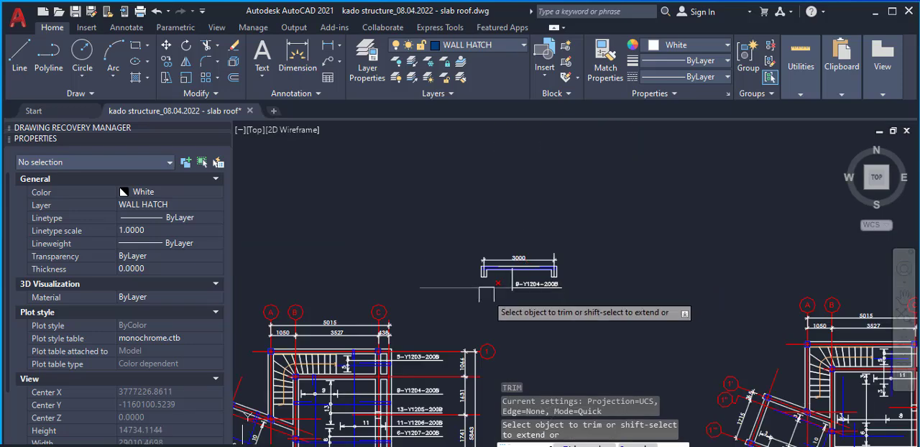
scroll(514, 290, "up", 3)
scroll(514, 289, "up", 3)
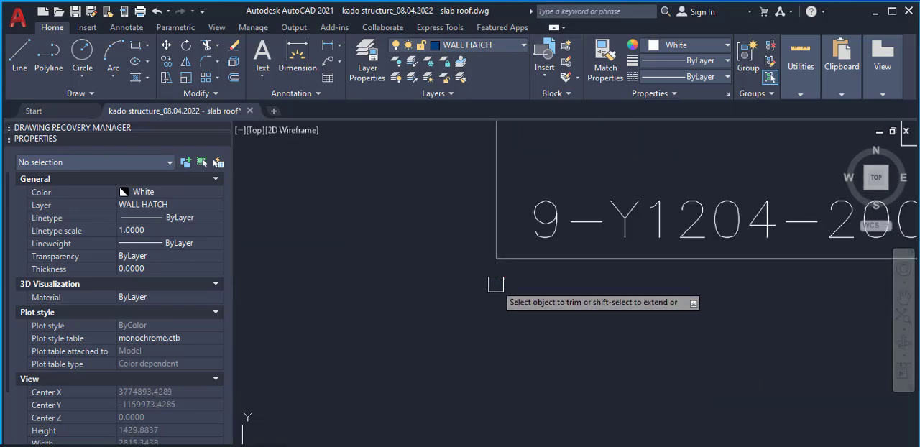
Draw a small circle centred where the vertical leader crosses the blue rebar in the slab section
scroll(503, 286, "down", 3)
scroll(499, 205, "up", 5)
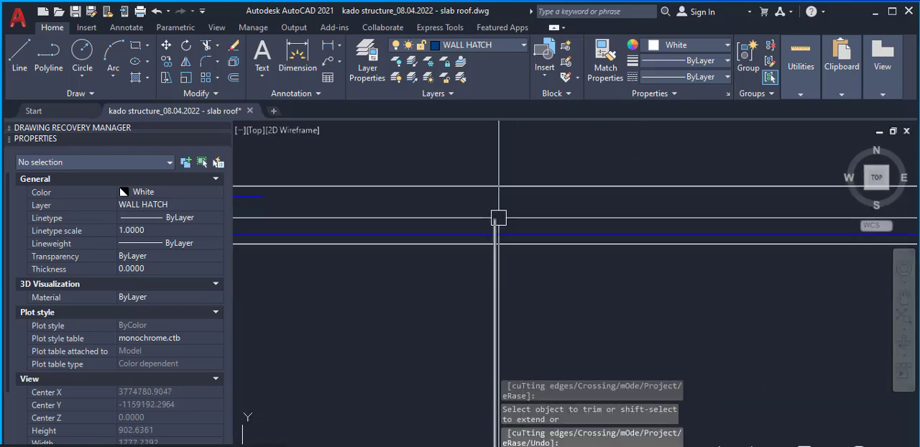
type("c")
key("Return")
scroll(498, 225, "up", 6)
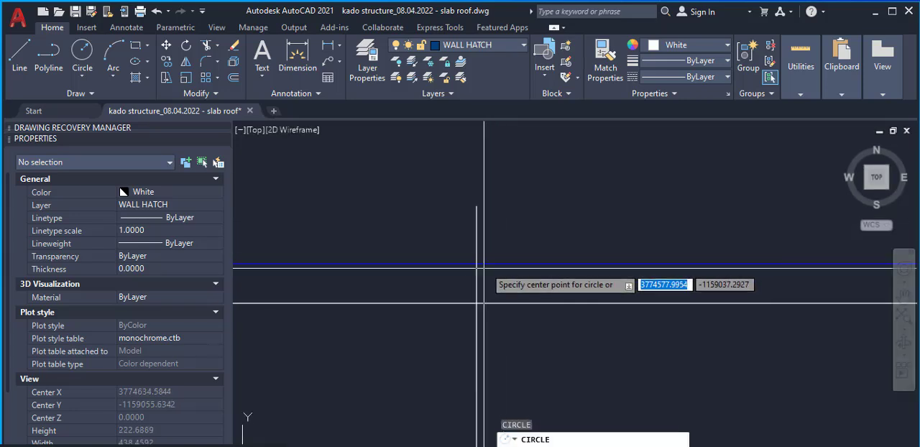
left_click(477, 265)
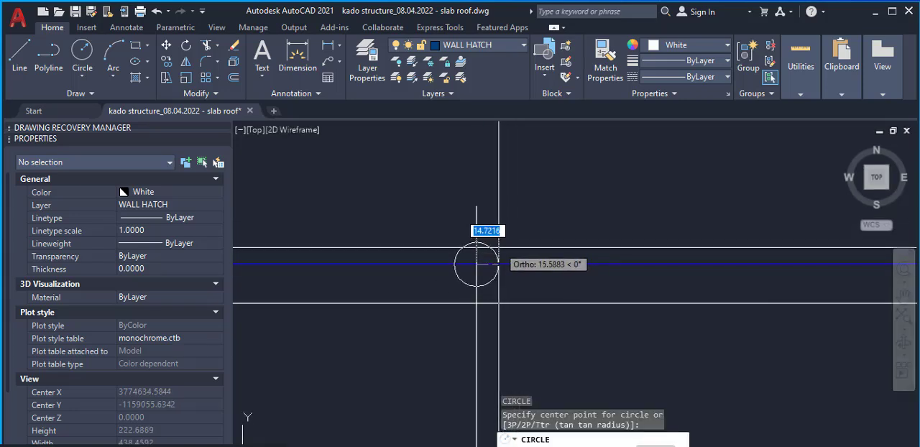
scroll(503, 262, "down", 8)
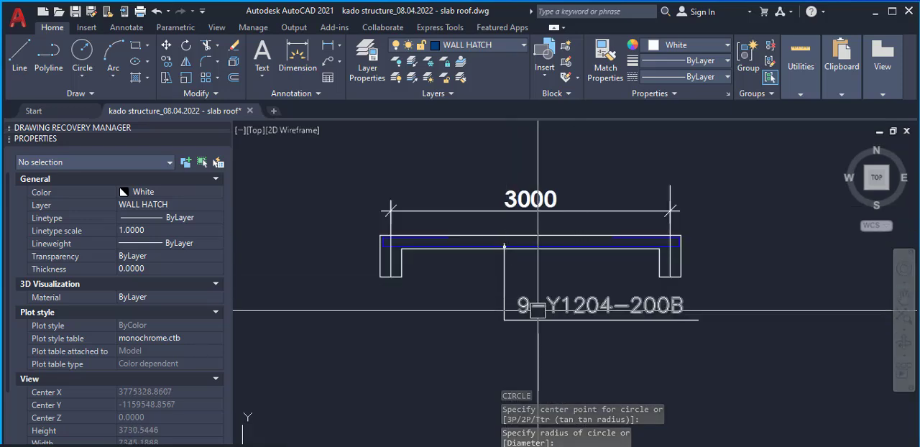
Examine the 6-Y1207-200B rebar polyline and the neighbouring bar ranges on the roof plan against the labelled slab section
scroll(537, 310, "down", 10)
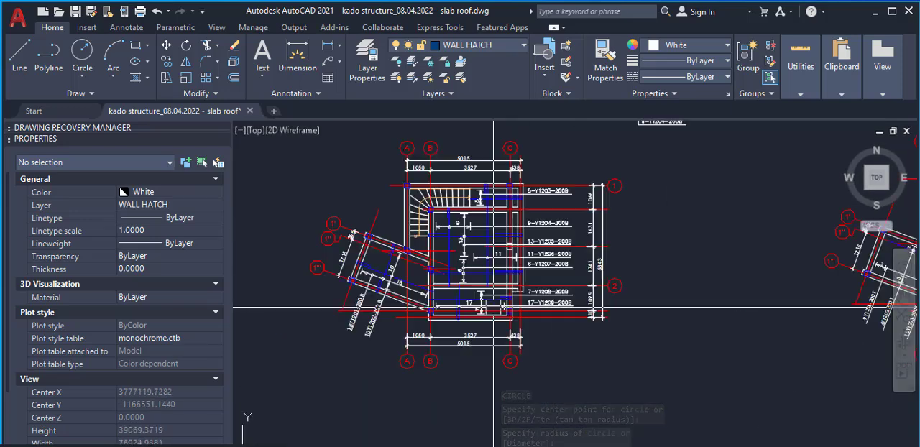
scroll(473, 259, "up", 4)
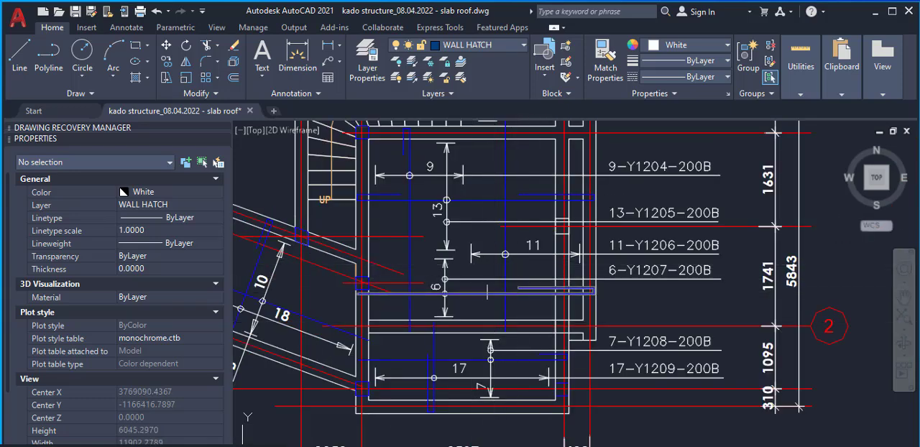
left_click(488, 292)
scroll(490, 302, "down", 2)
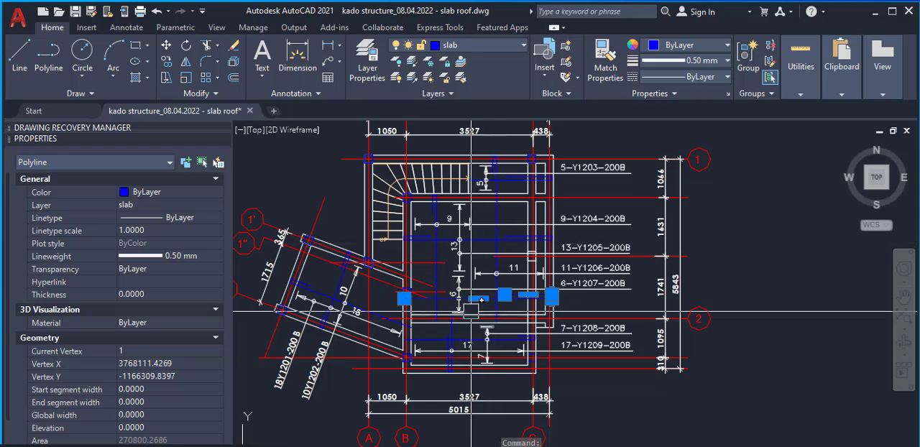
scroll(445, 272, "down", 4)
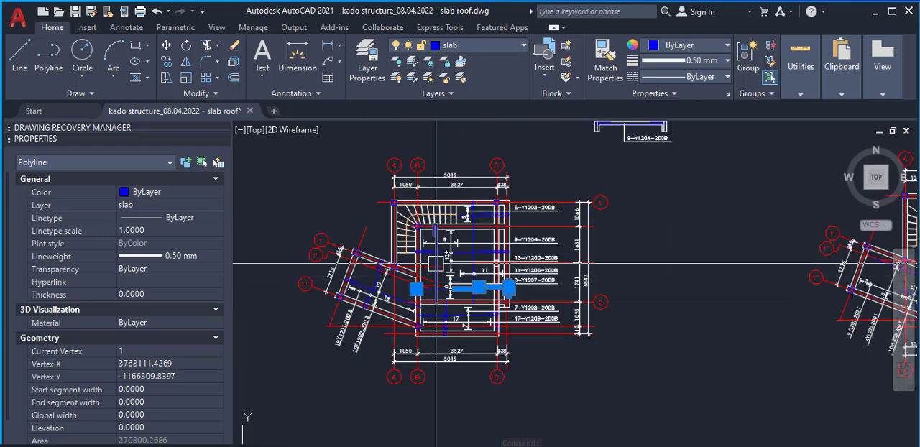
scroll(442, 267, "up", 8)
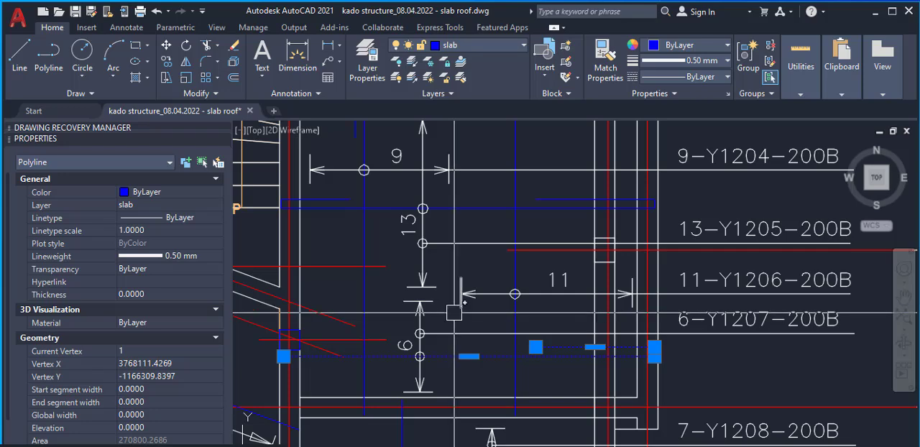
scroll(454, 313, "down", 2)
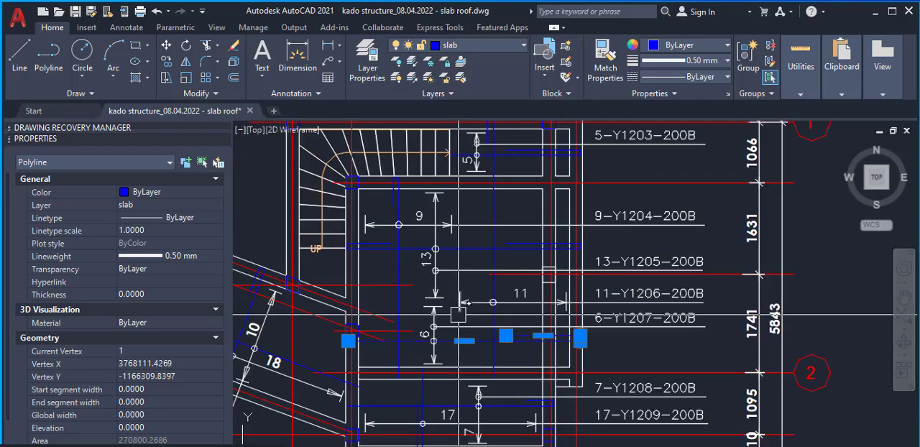
scroll(457, 314, "down", 2)
scroll(464, 316, "up", 2)
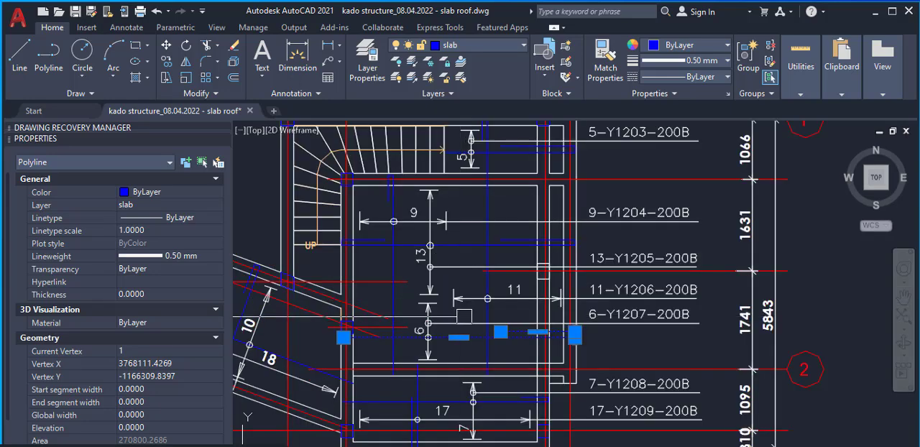
scroll(499, 264, "down", 3)
scroll(498, 359, "up", 4)
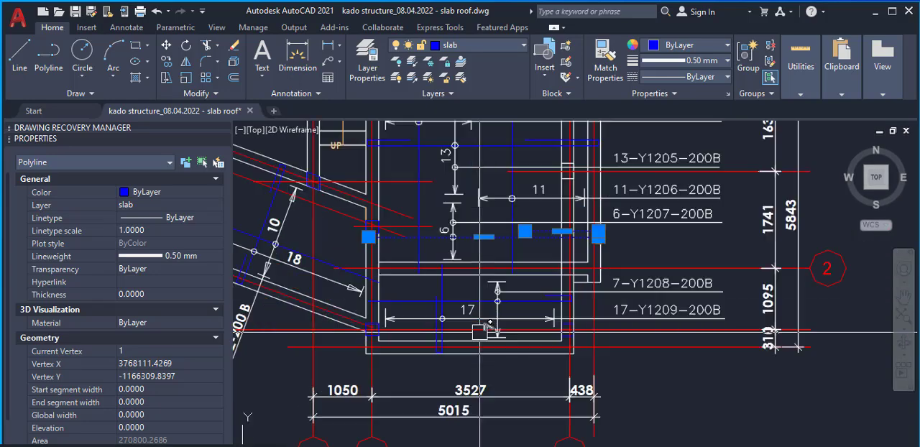
scroll(497, 361, "down", 3)
scroll(505, 269, "up", 4)
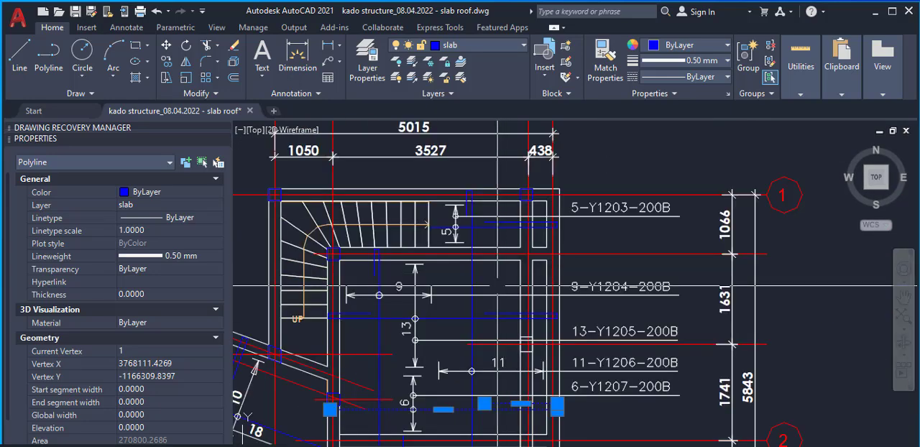
scroll(503, 246, "down", 6)
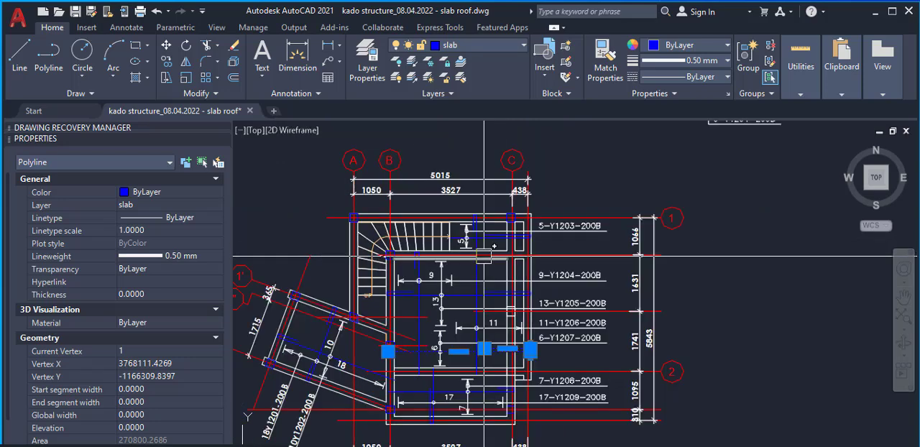
scroll(443, 249, "up", 2)
scroll(503, 243, "up", 6)
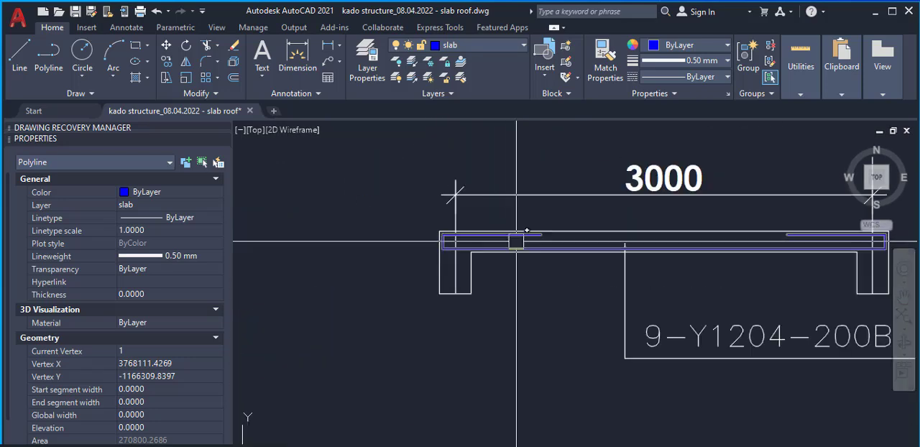
Draw a small circle of about 14 radius just above the lower blue rebar, near the slab section's left support
key("Escape")
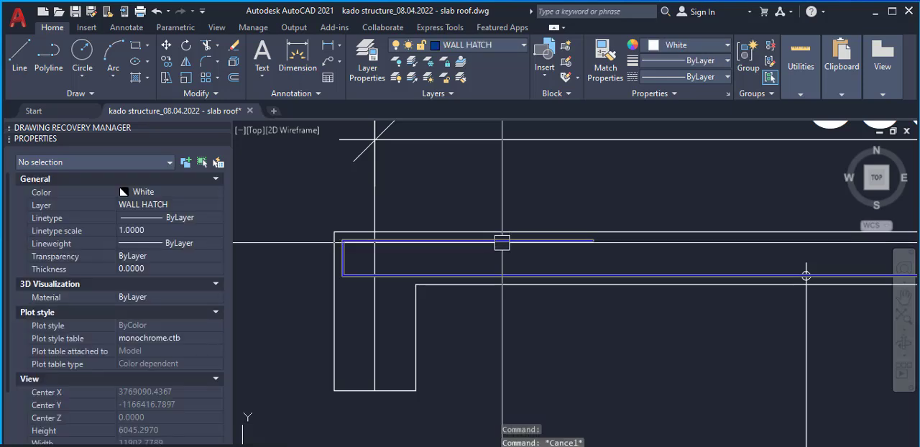
scroll(431, 274, "up", 5)
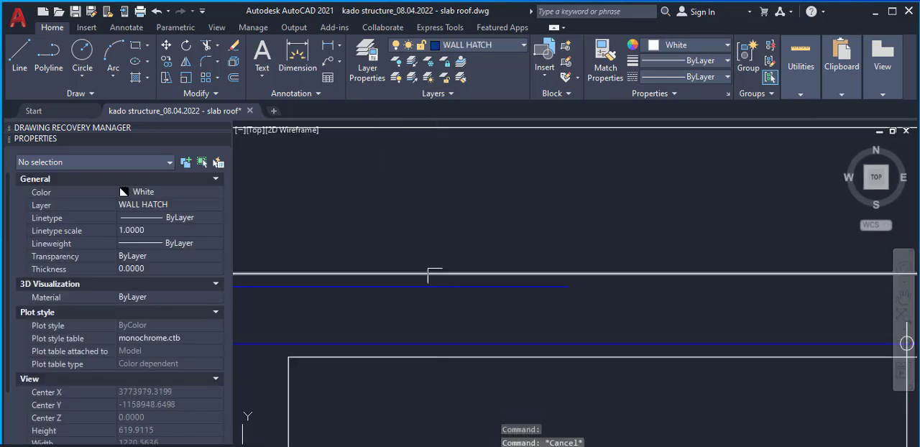
type("c")
key("Return")
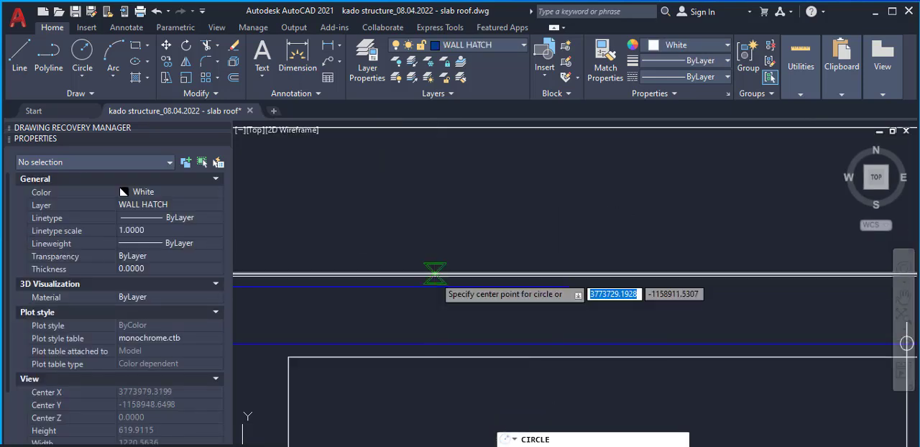
scroll(412, 273, "up", 5)
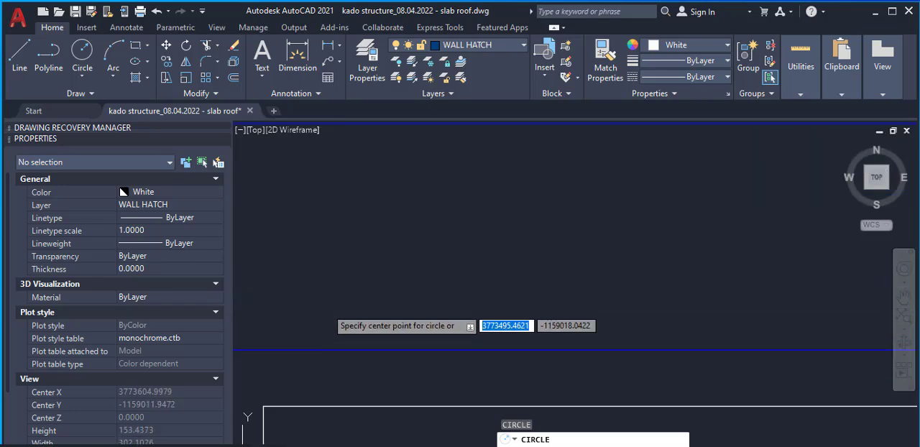
left_click(341, 300)
scroll(355, 305, "down", 9)
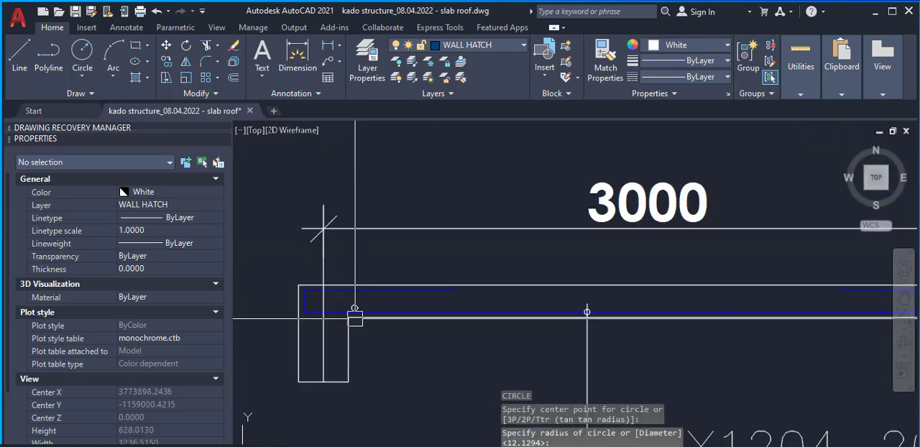
scroll(355, 306, "down", 4)
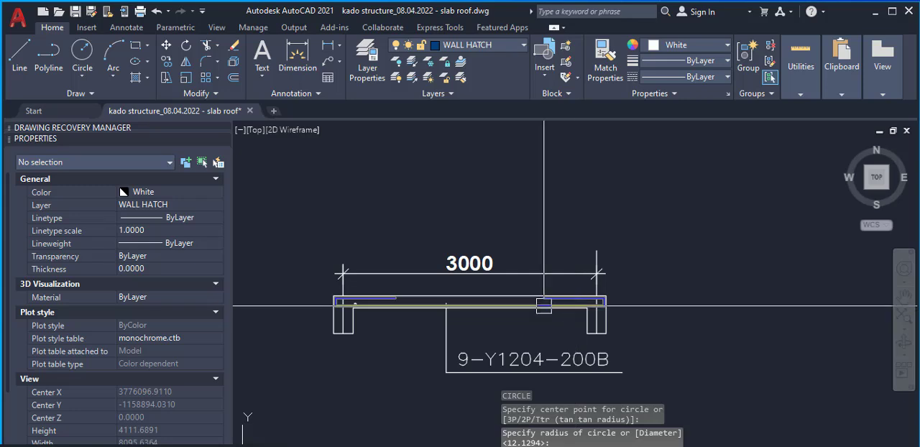
Copy the small bar circle horizontally towards the right support at distances of 200, 400, 600 and 800
scroll(329, 313, "up", 6)
scroll(451, 275, "up", 4)
left_click(409, 279)
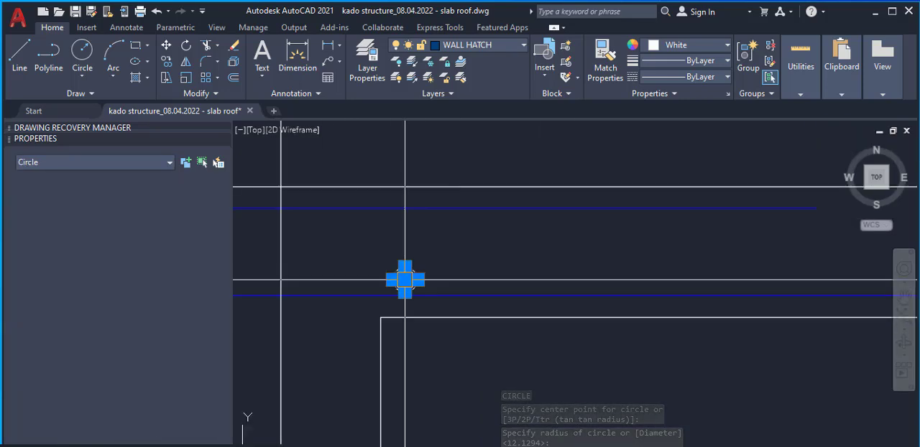
right_click(452, 279)
left_click(476, 273)
scroll(413, 245, "up", 2)
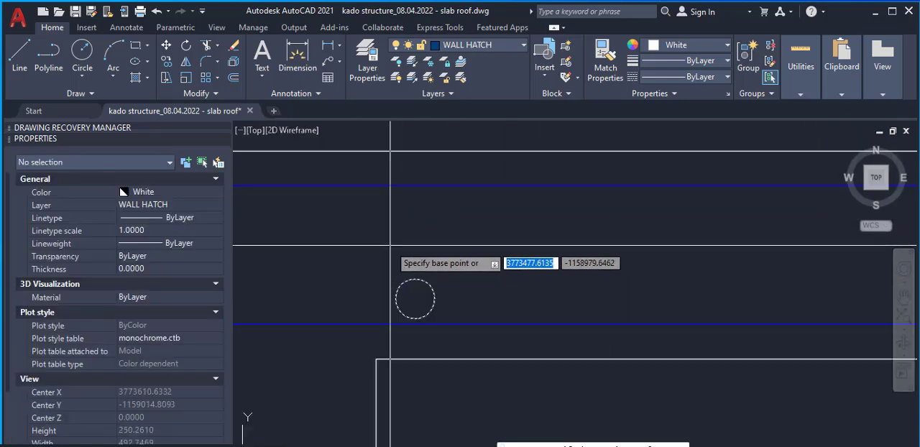
left_click(420, 245)
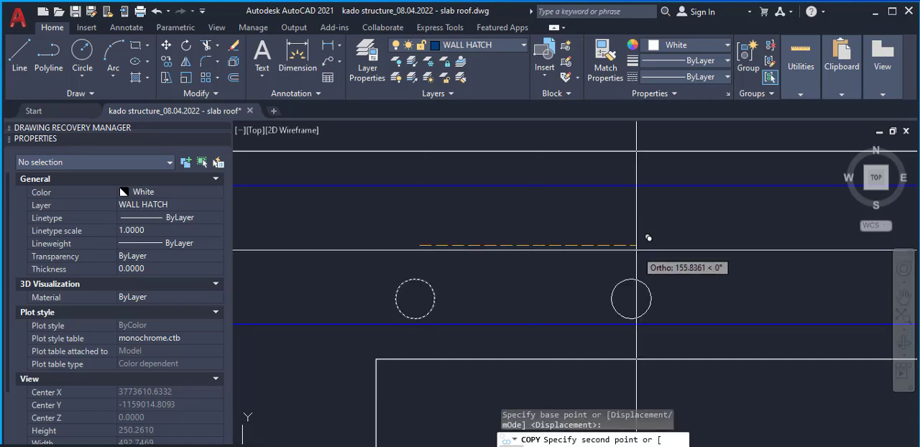
type("200")
key("Return")
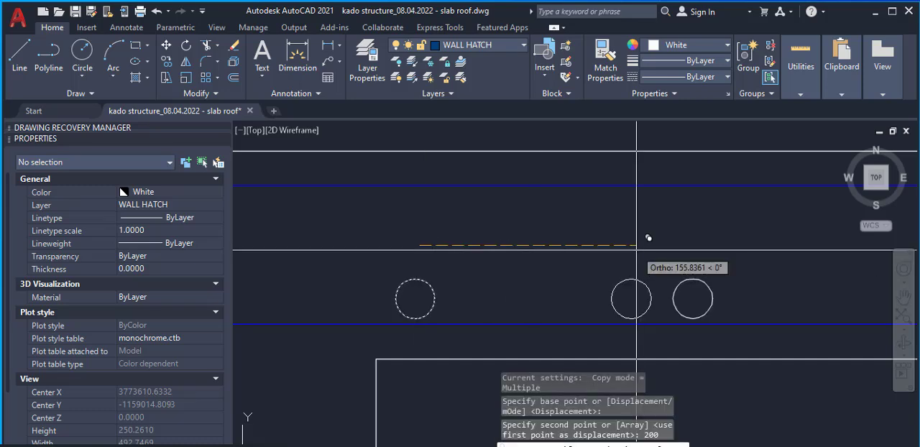
type("400")
key("Return")
type("600")
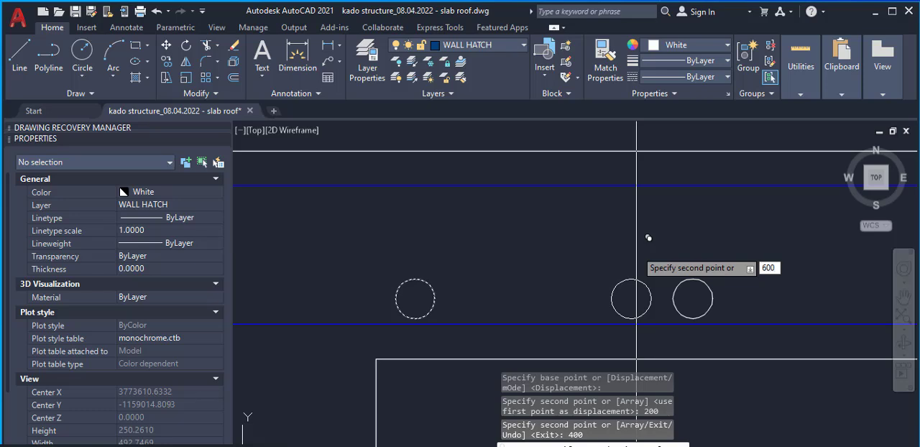
key("Return")
type("800")
key("Return")
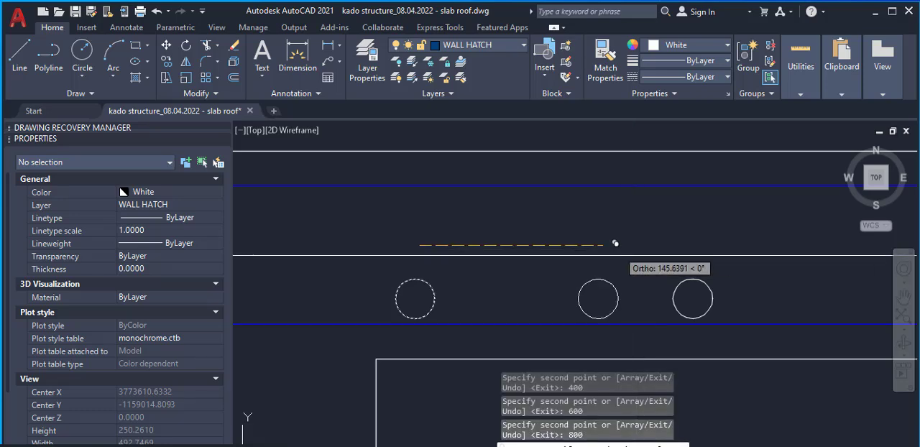
scroll(726, 248, "down", 4)
scroll(722, 266, "down", 3)
scroll(546, 309, "up", 5)
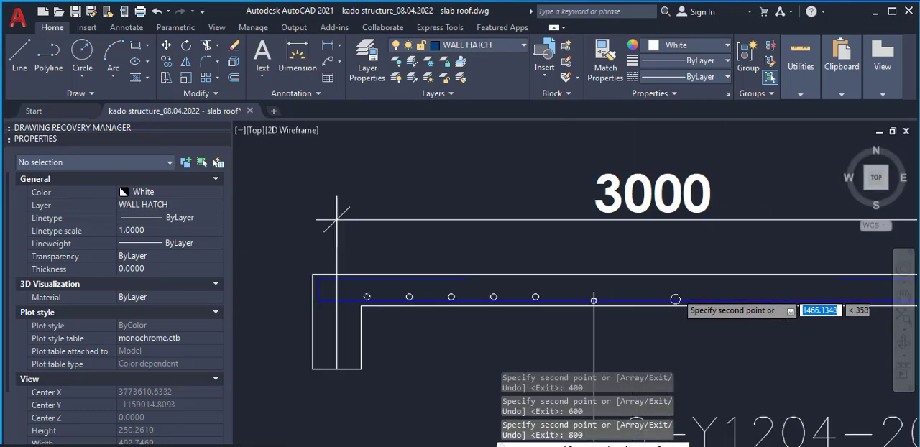
scroll(629, 266, "up", 3)
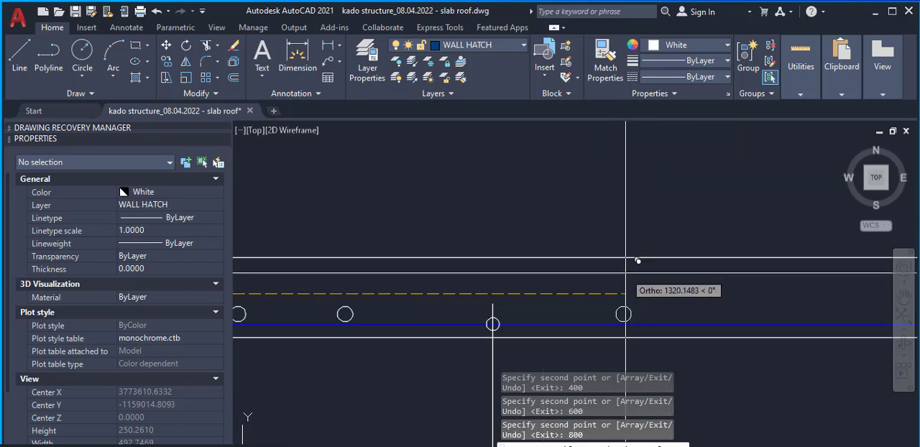
key("Escape")
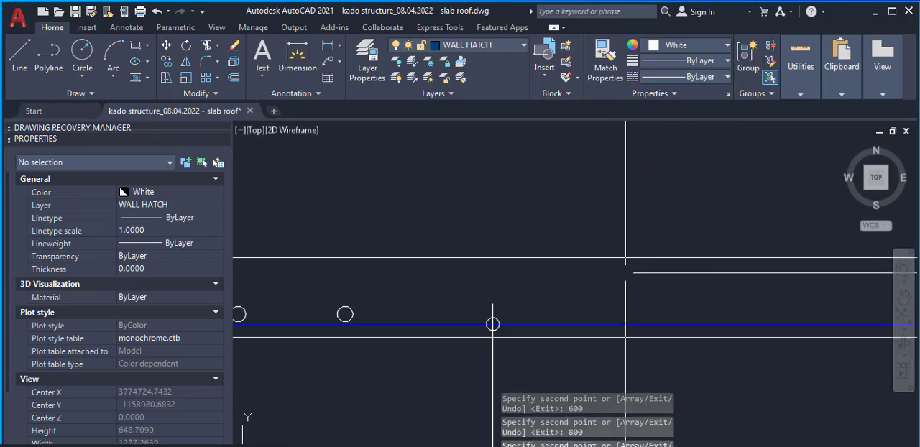
Copy the last bar circle left of the leader horizontally to the right at 200, 400, 600 and 800
left_click(344, 313)
right_click(395, 312)
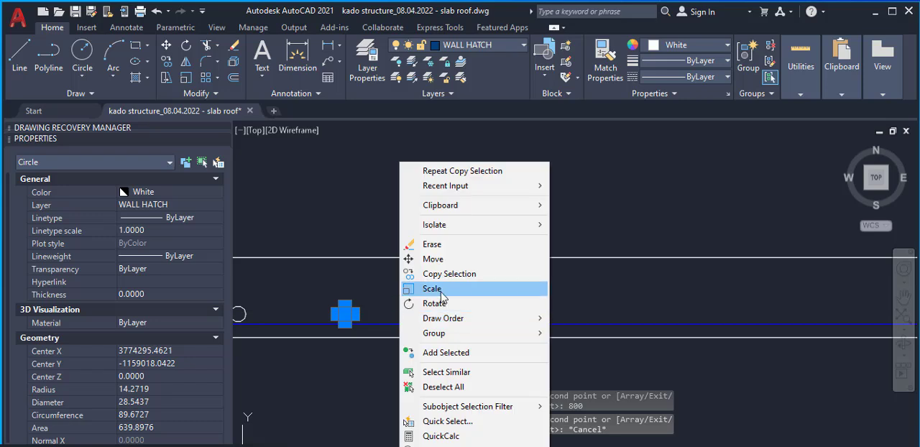
left_click(424, 273)
left_click(361, 203)
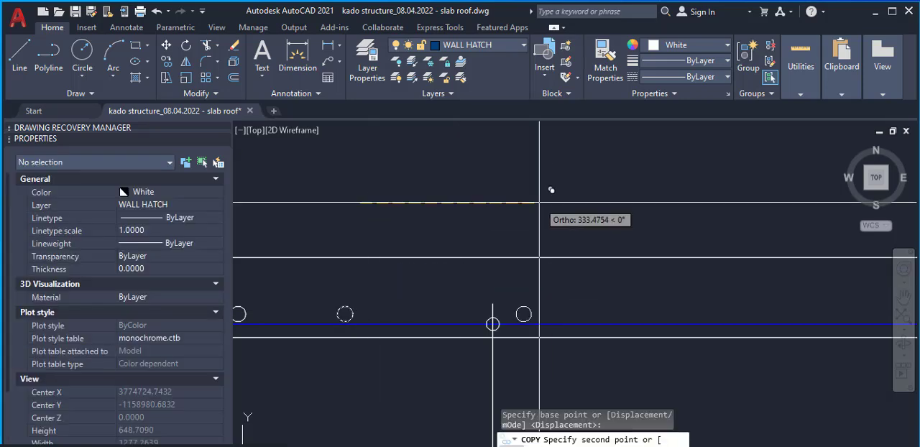
type("200")
key("Return")
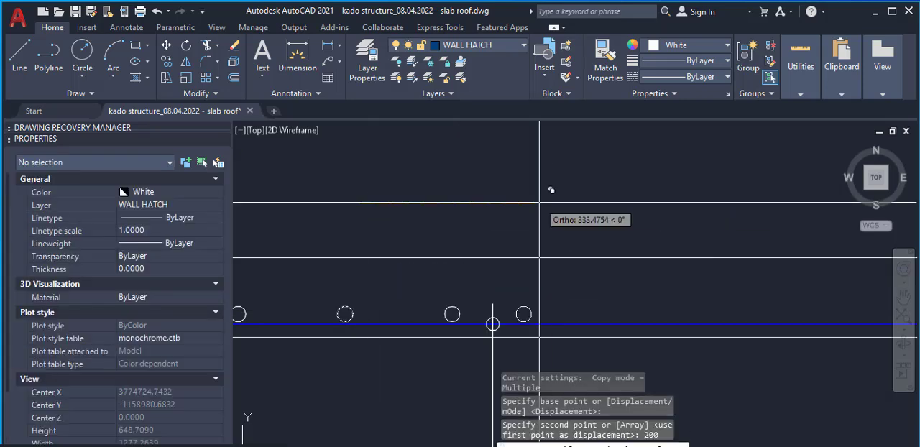
type("400")
key("Return")
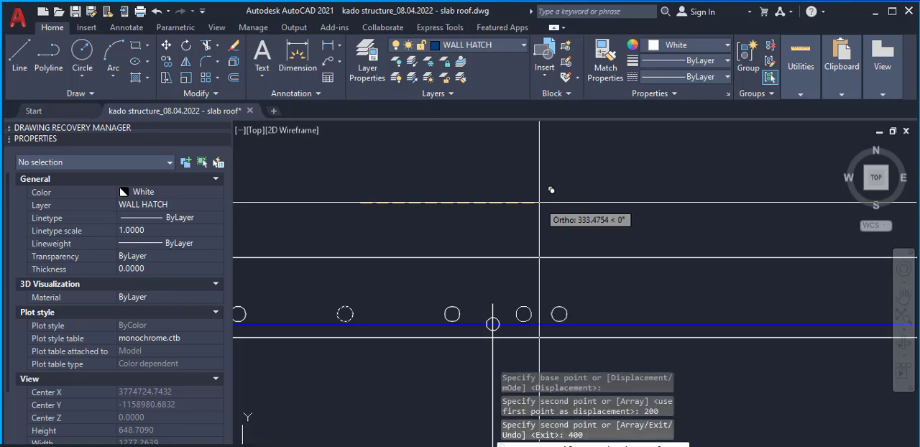
type("600")
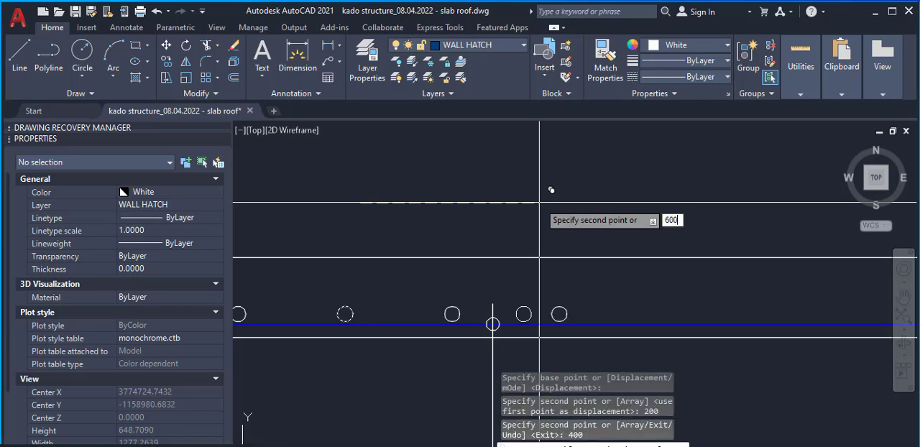
key("Return")
type("8")
key("Return")
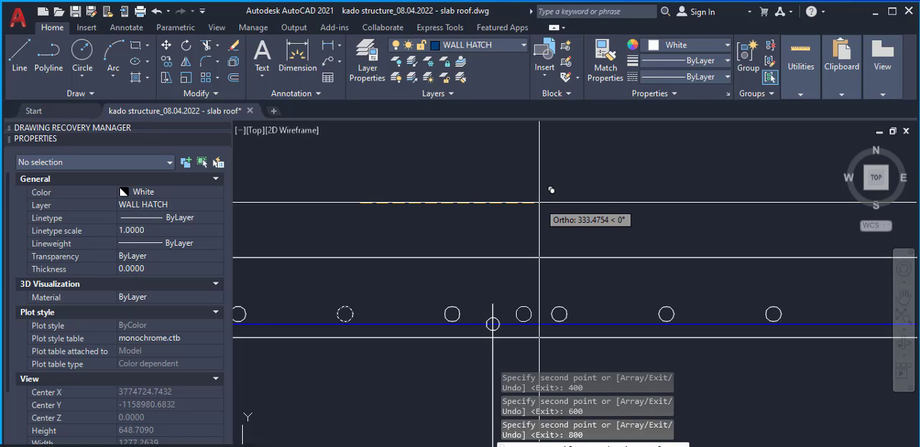
scroll(539, 202, "down", 5)
scroll(652, 229, "up", 4)
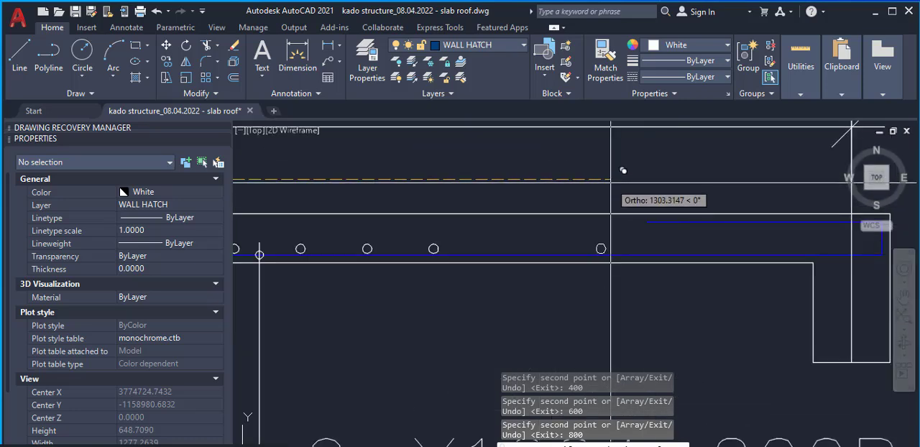
key("Escape")
Copy the rightmost bar circle horizontally at 200, 400, 600, 800 and 1000, extending the row to the right support
scroll(432, 248, "up", 5)
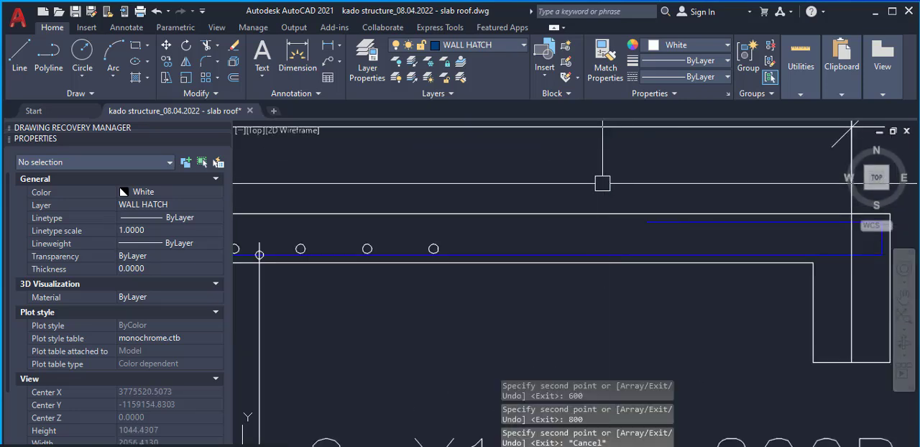
left_click(444, 235)
right_click(475, 235)
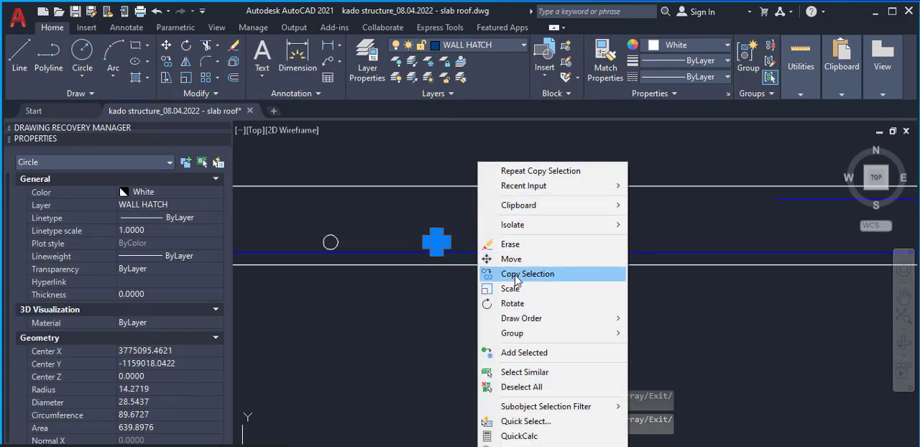
left_click(503, 269)
left_click(432, 300)
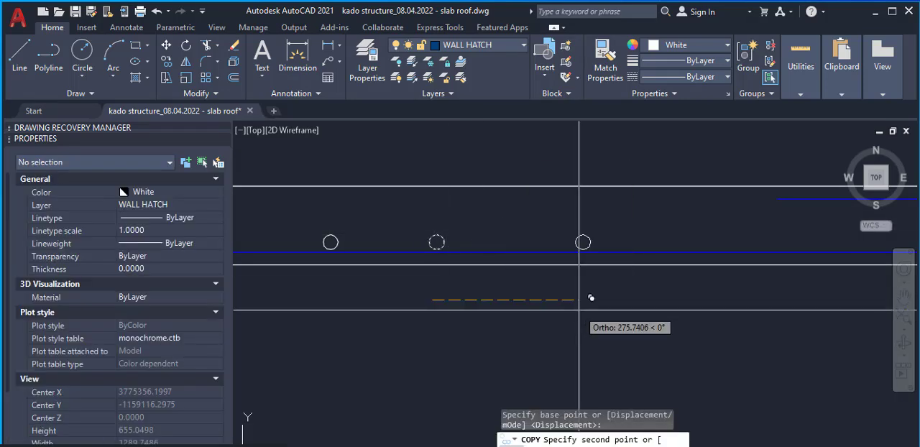
type("200")
key("Return")
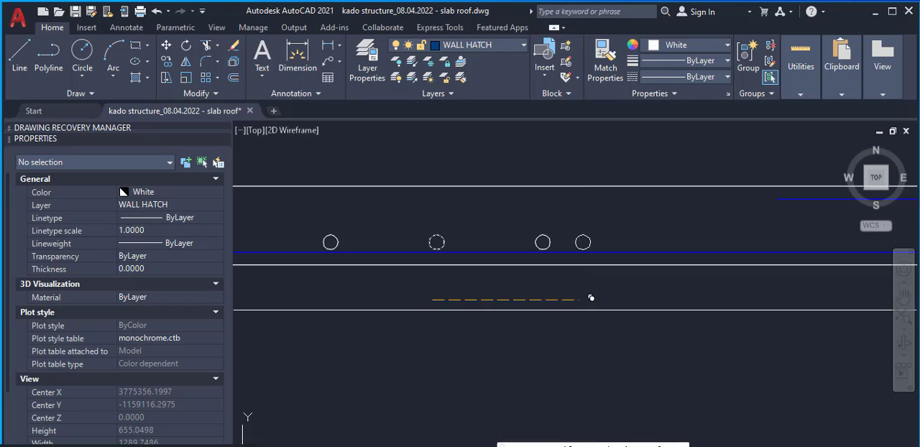
type("400")
key("Return")
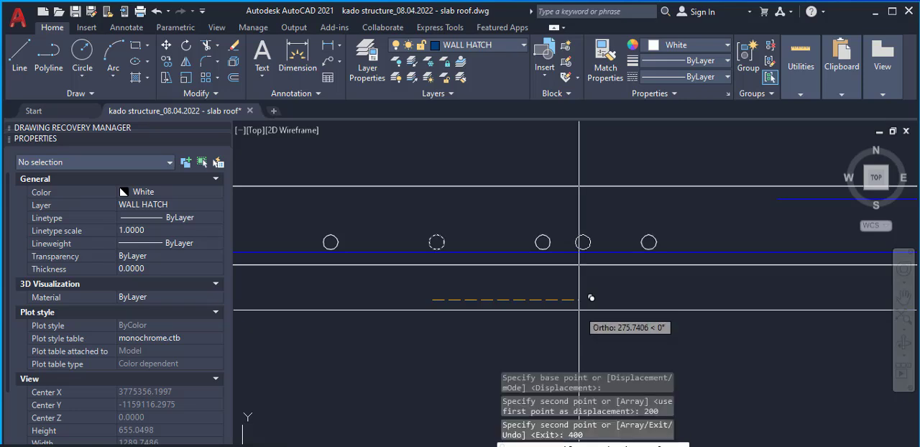
type("600")
key("Return")
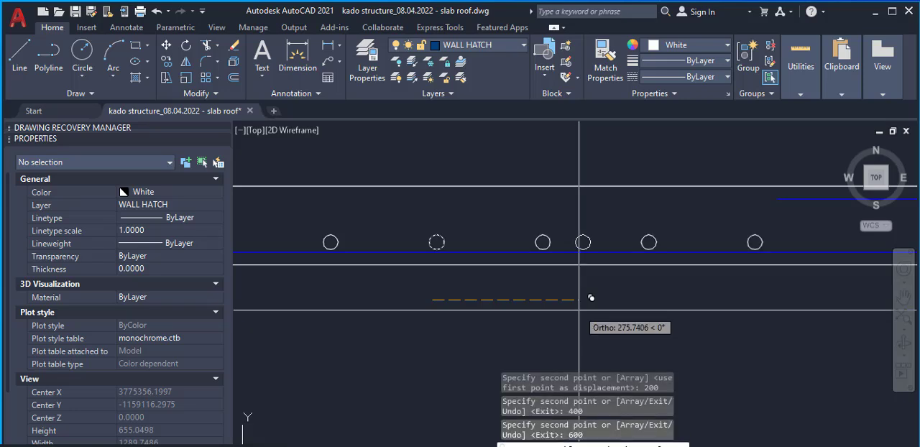
key("Return")
scroll(579, 310, "down", 6)
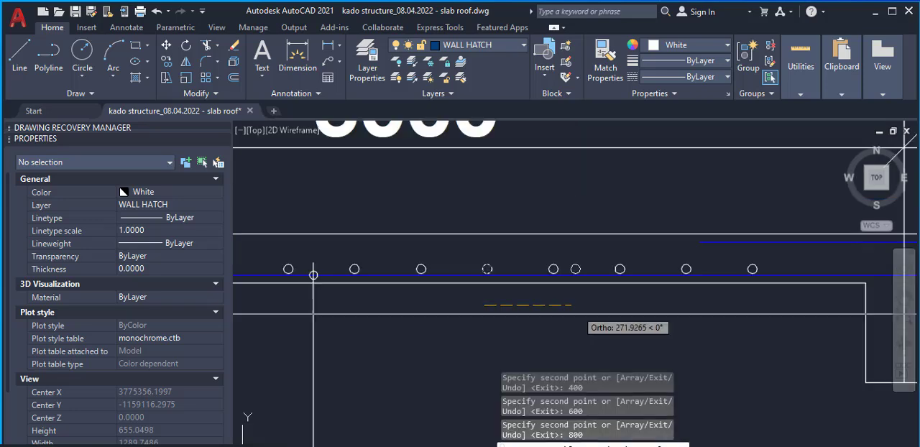
scroll(753, 293, "up", 8)
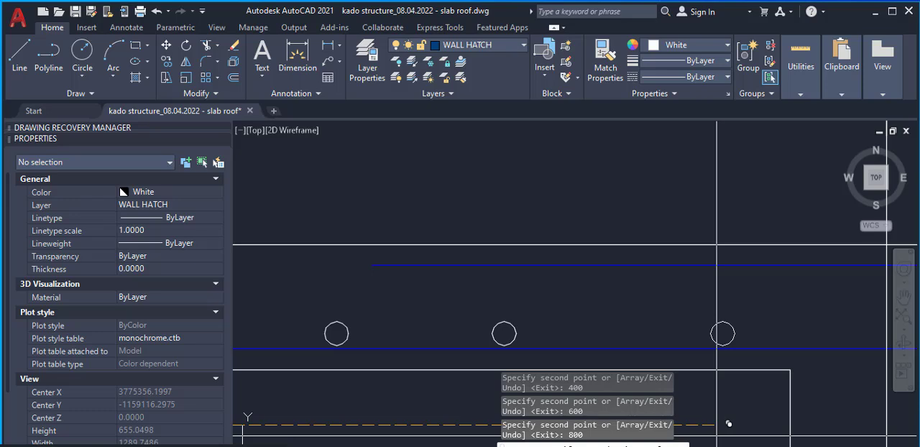
type("1000")
key("Return")
scroll(717, 424, "down", 5)
scroll(762, 287, "down", 3)
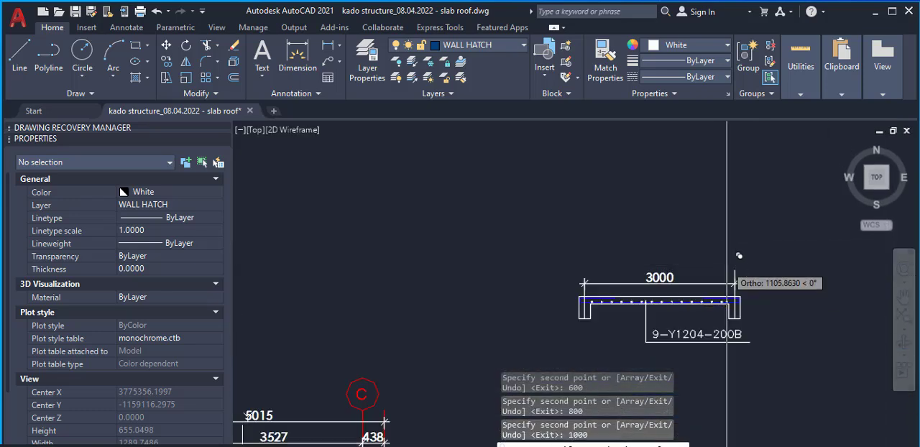
key("Escape")
scroll(638, 339, "up", 8)
scroll(499, 277, "down", 6)
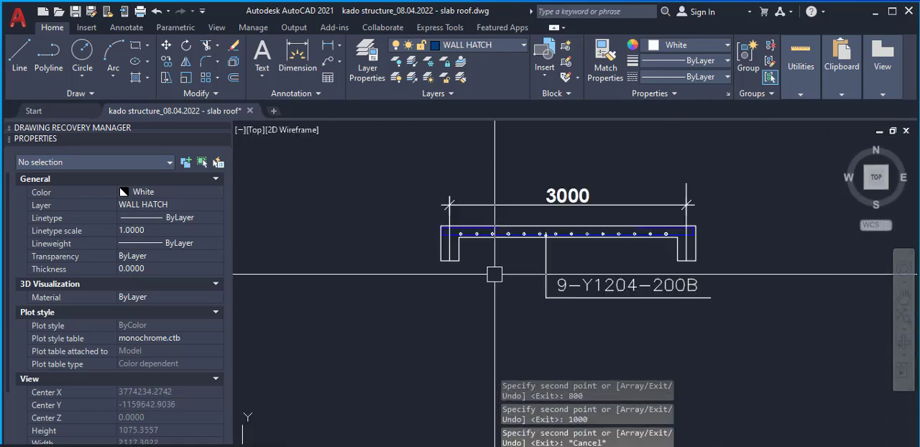
scroll(489, 244, "up", 5)
scroll(447, 199, "down", 5)
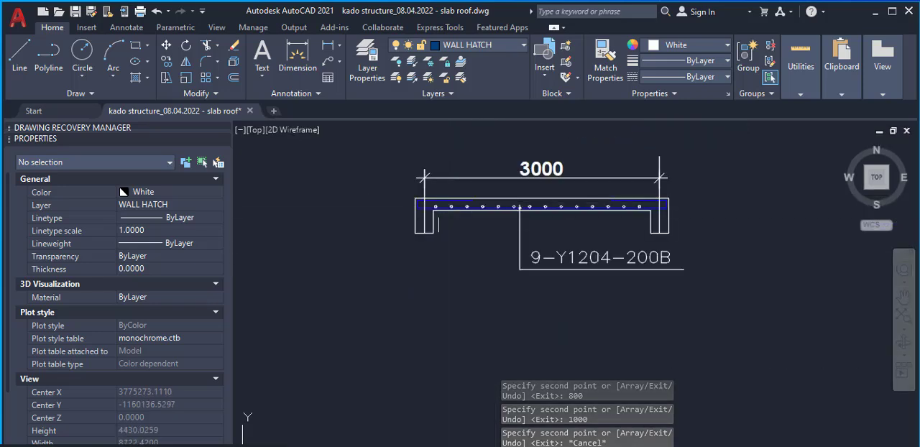
scroll(447, 212, "up", 3)
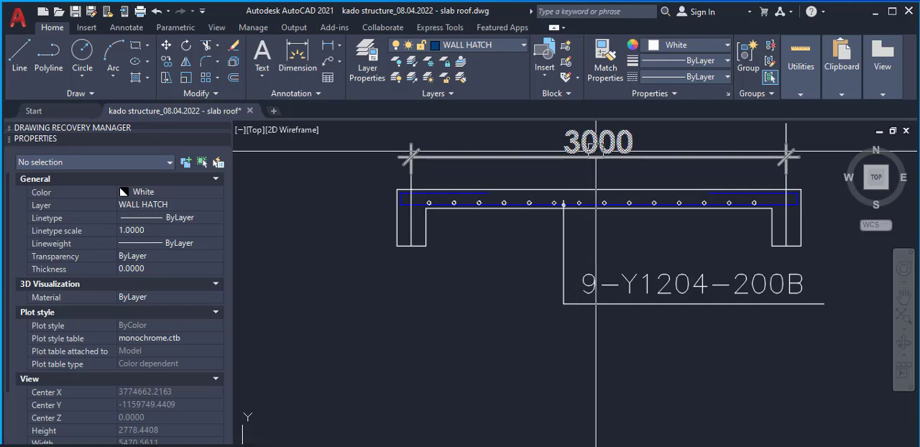
left_click(363, 446)
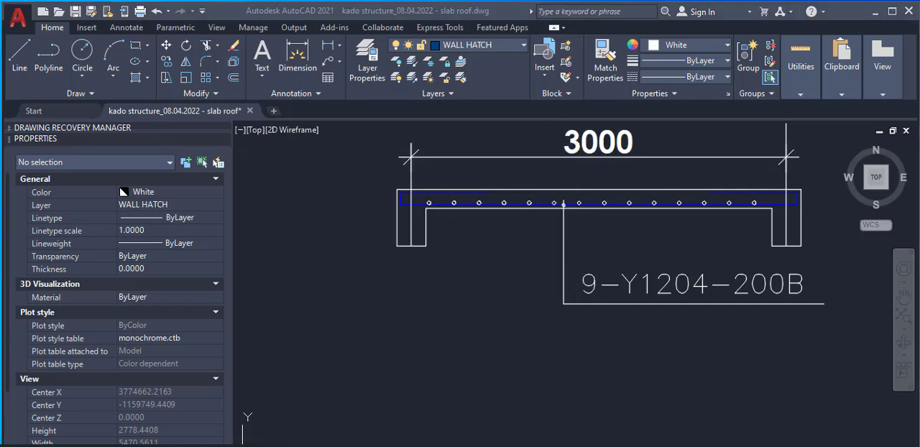
Switch to Calculator and divide the 3000 slab span by the 200 bar spacing
left_click(262, 386)
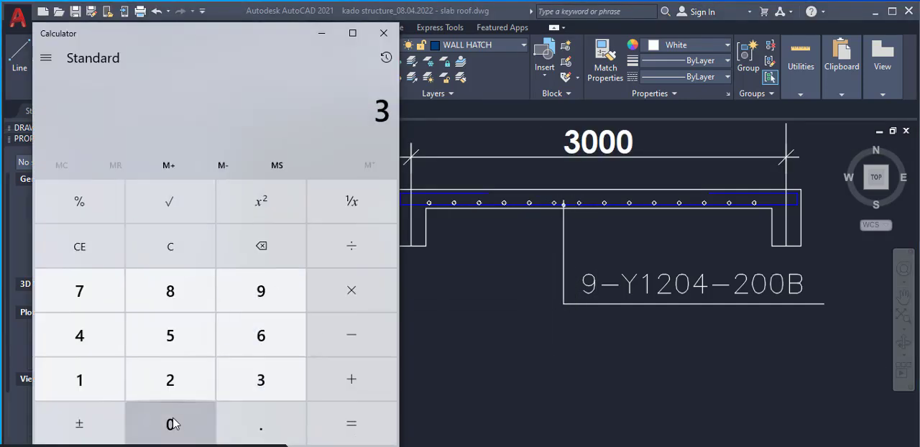
left_click(175, 418)
left_click(175, 419)
left_click(175, 419)
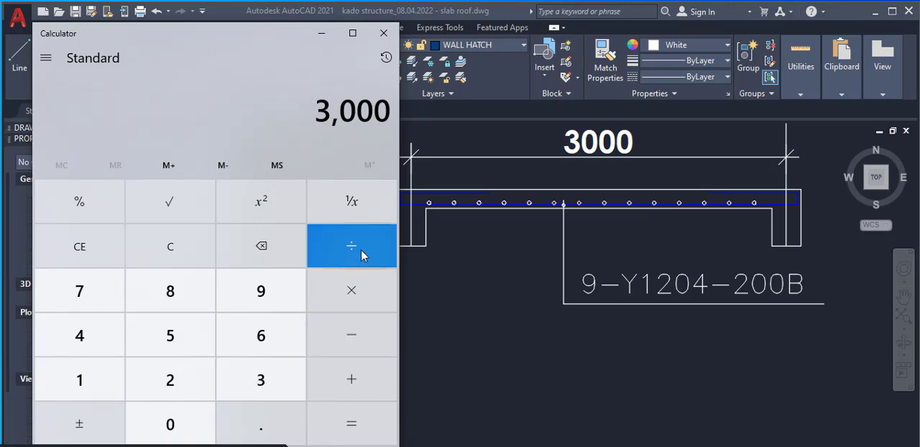
left_click(363, 255)
left_click(199, 384)
left_click(183, 421)
left_click(182, 421)
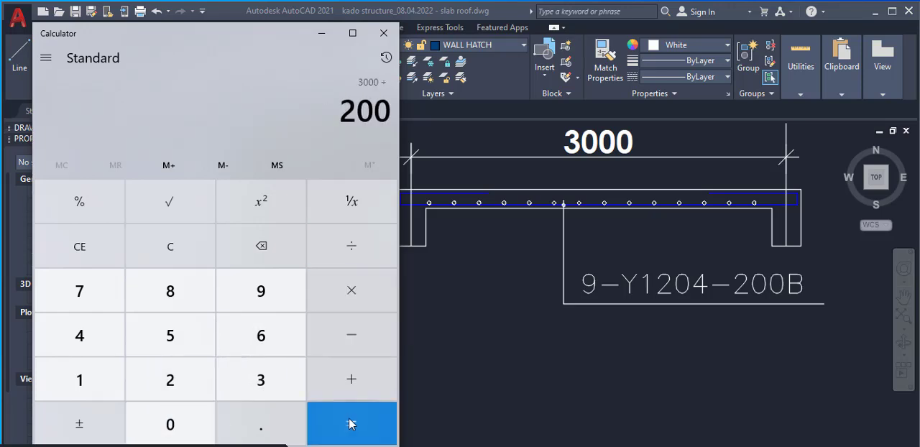
left_click(351, 424)
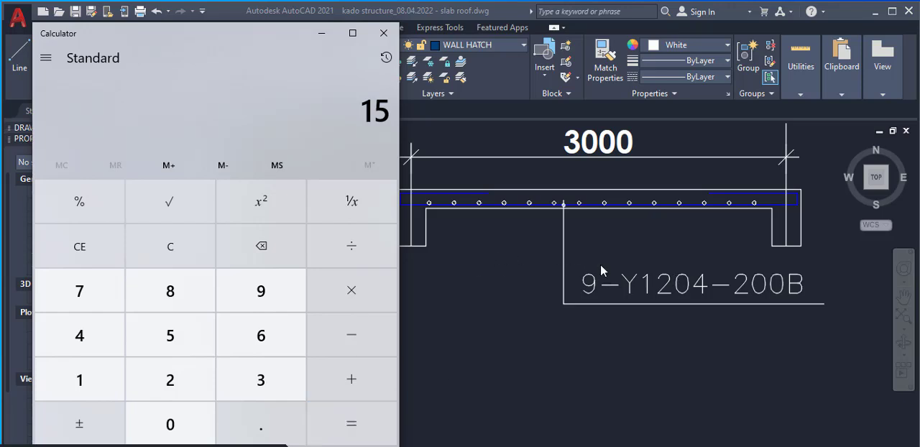
Return to AutoCAD and change the slab section's rebar label to 15-Y1201-200B
left_click(591, 290)
scroll(573, 188, "up", 4)
scroll(522, 224, "down", 2)
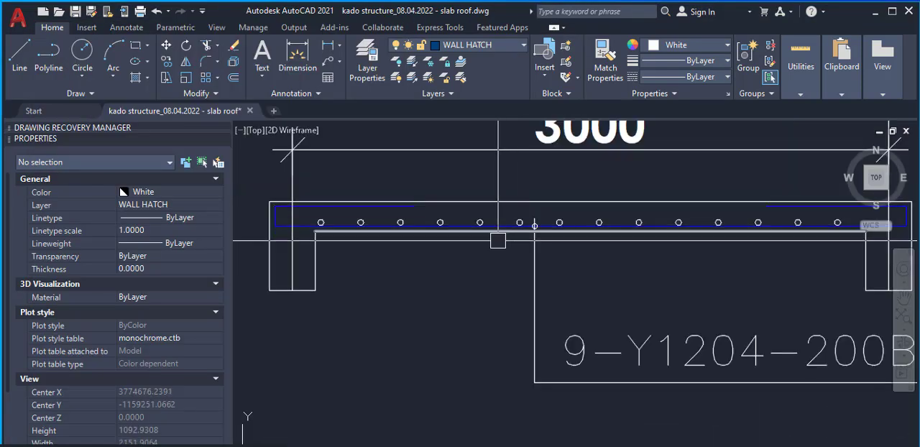
left_click(590, 359)
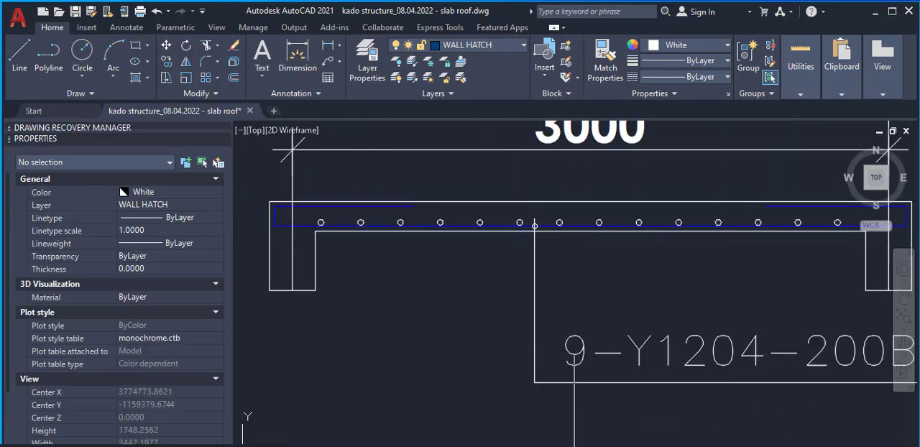
double_click(589, 359)
left_click(589, 359)
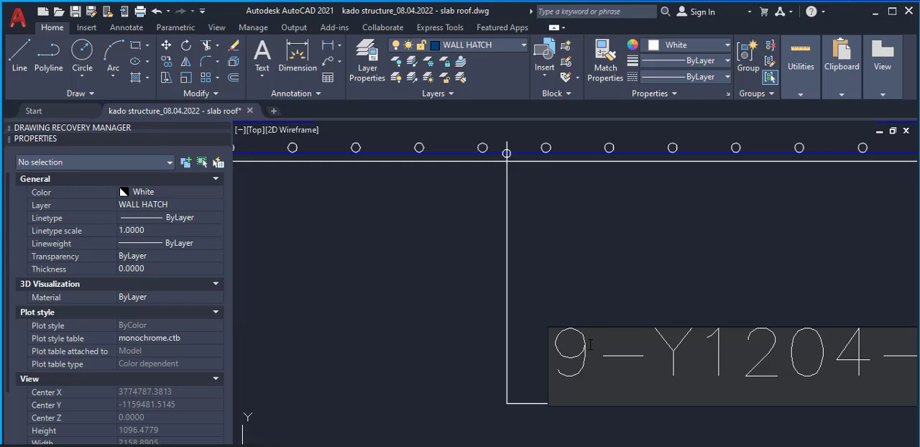
left_click_drag(590, 345, 535, 356)
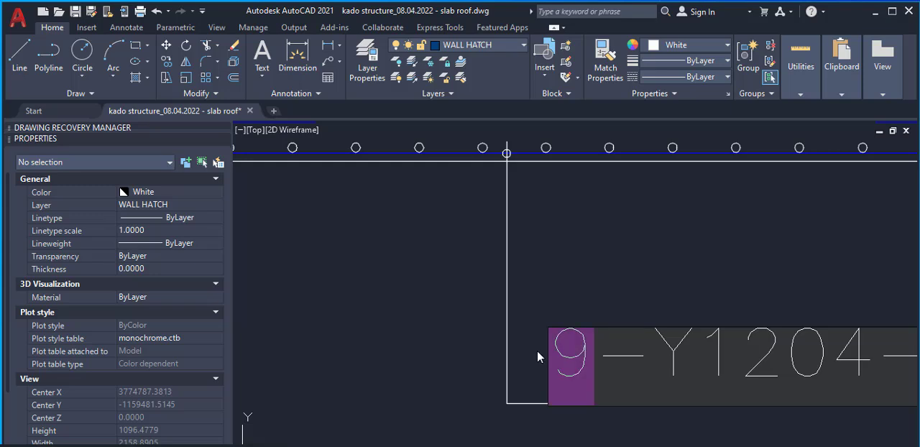
scroll(536, 350, "down", 4)
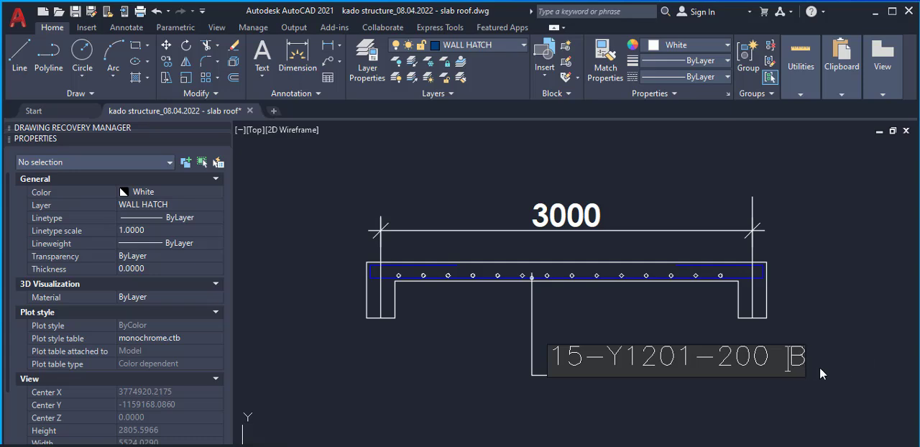
key("BackSpace")
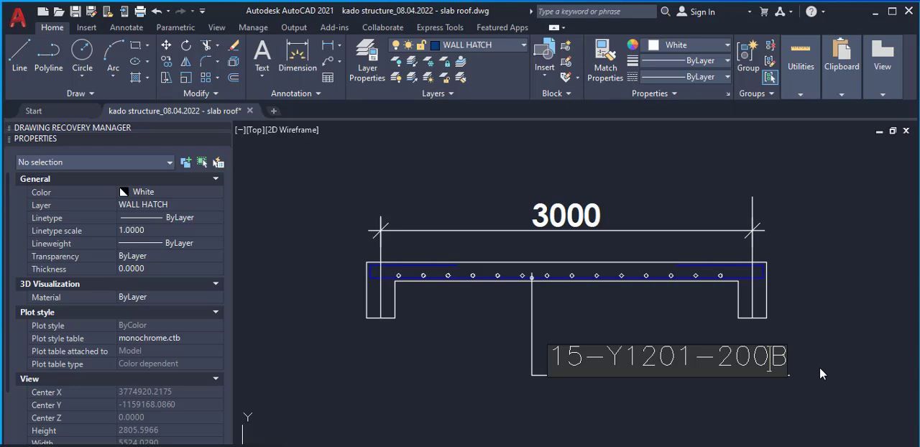
left_click(632, 332)
right_click(558, 306)
left_click(612, 315)
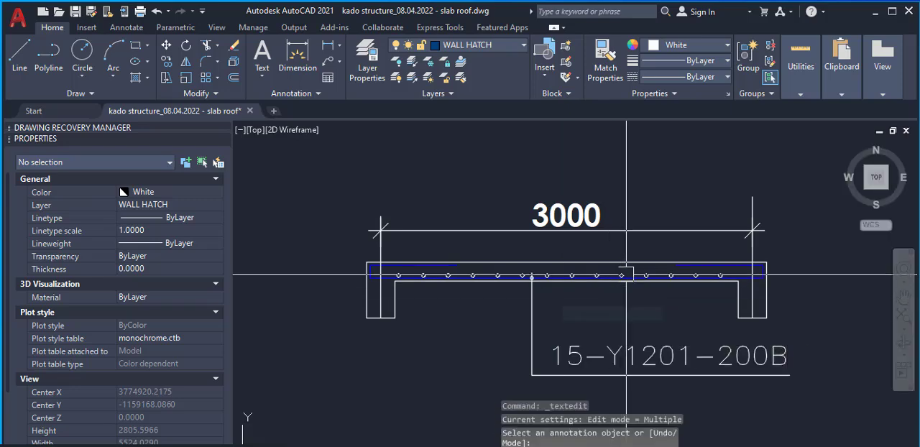
Examine the rebar labels and bar distribution ranges on the roof slab plan for comparison with the section's label
scroll(626, 274, "down", 5)
scroll(542, 362, "up", 4)
scroll(536, 223, "down", 1)
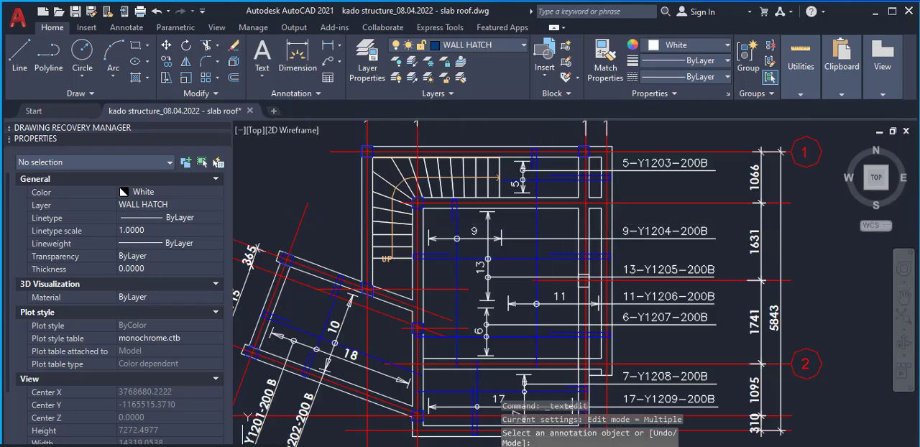
scroll(567, 213, "down", 1)
scroll(568, 310, "up", 3)
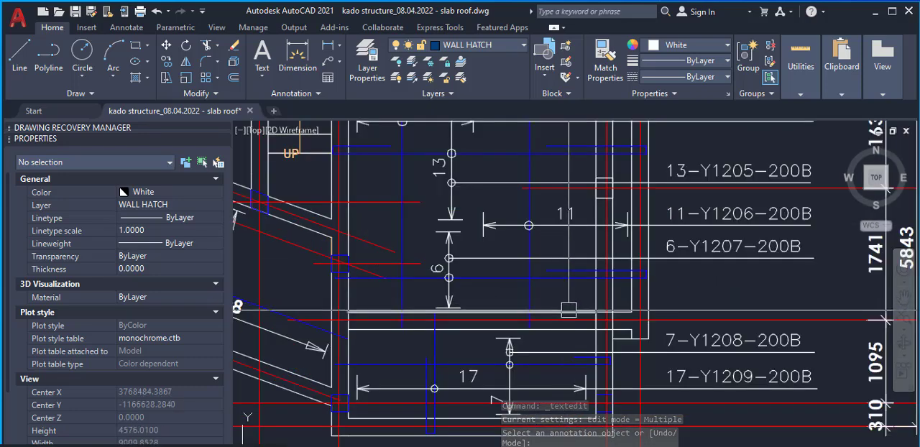
scroll(569, 310, "down", 2)
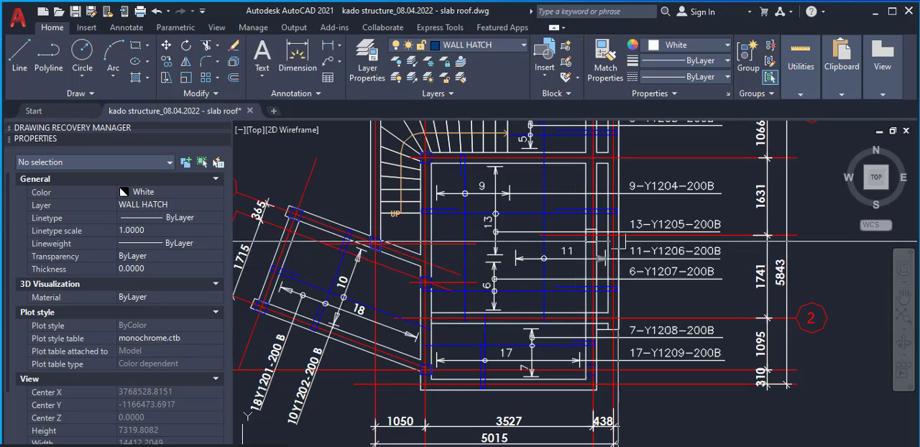
scroll(564, 278, "down", 2)
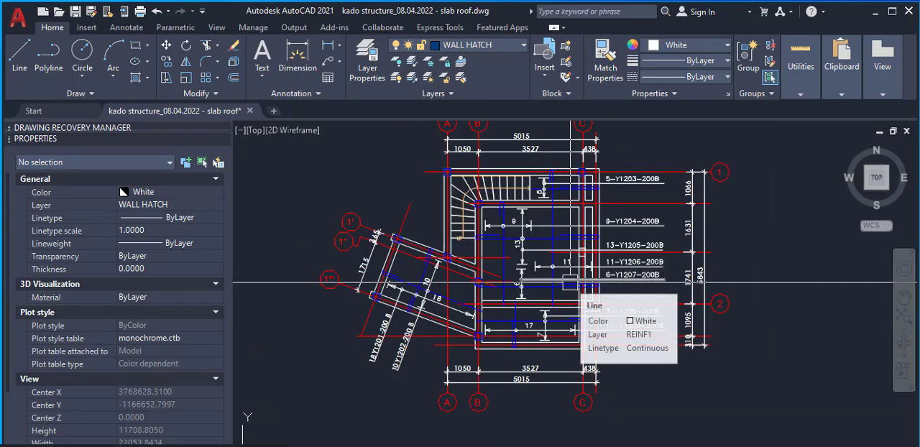
scroll(569, 282, "up", 3)
scroll(575, 204, "up", 5)
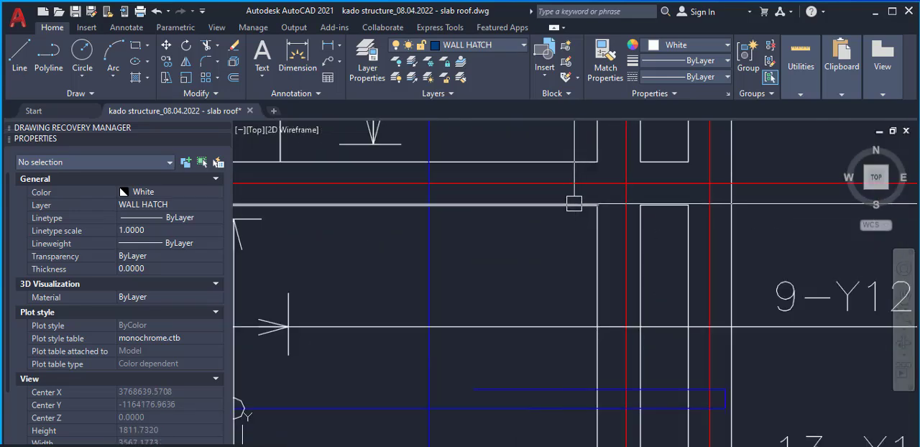
scroll(574, 204, "down", 5)
scroll(575, 299, "up", 4)
scroll(575, 299, "down", 4)
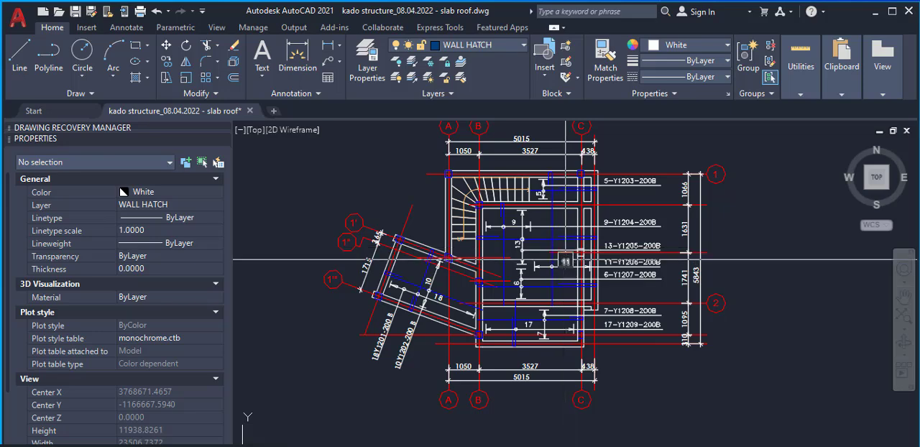
Examine each part of the slab section's rebar label: bar count, type and diameter, mark, spacing and layer
scroll(535, 278, "down", 2)
scroll(483, 284, "down", 4)
scroll(573, 221, "up", 10)
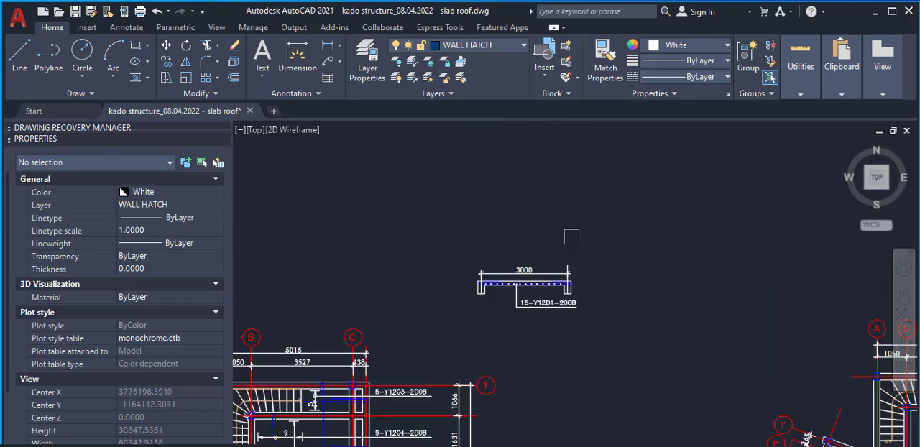
scroll(505, 315, "up", 3)
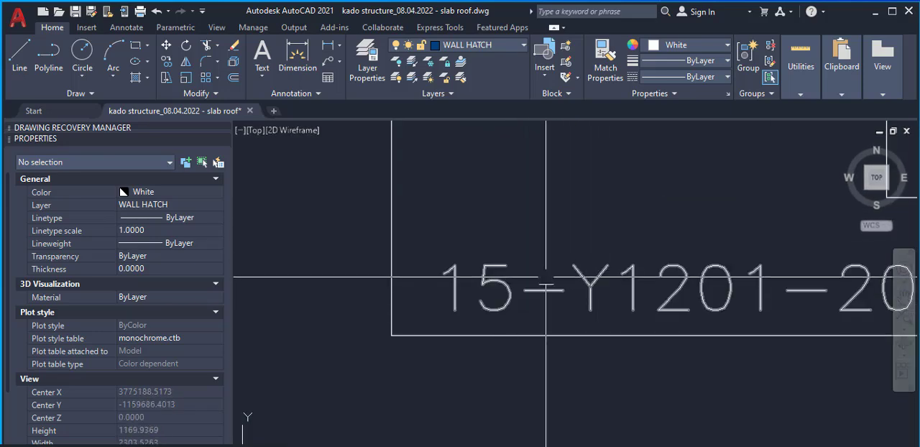
scroll(546, 280, "down", 2)
scroll(570, 281, "up", 2)
scroll(567, 280, "down", 2)
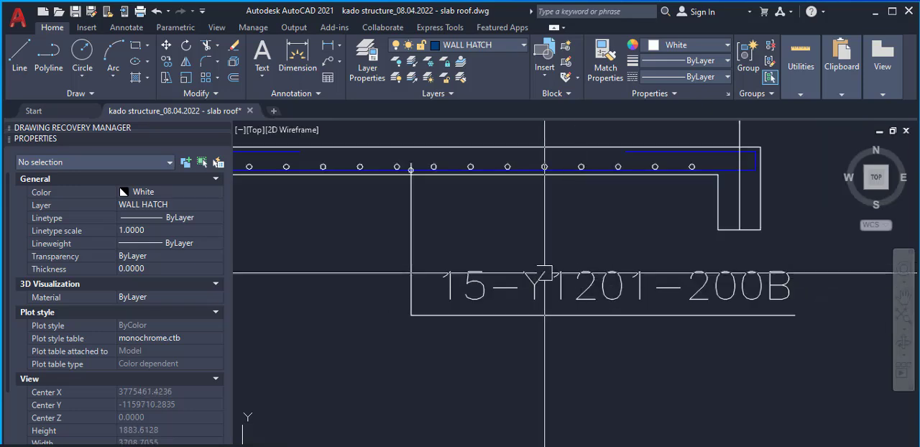
scroll(600, 265, "up", 2)
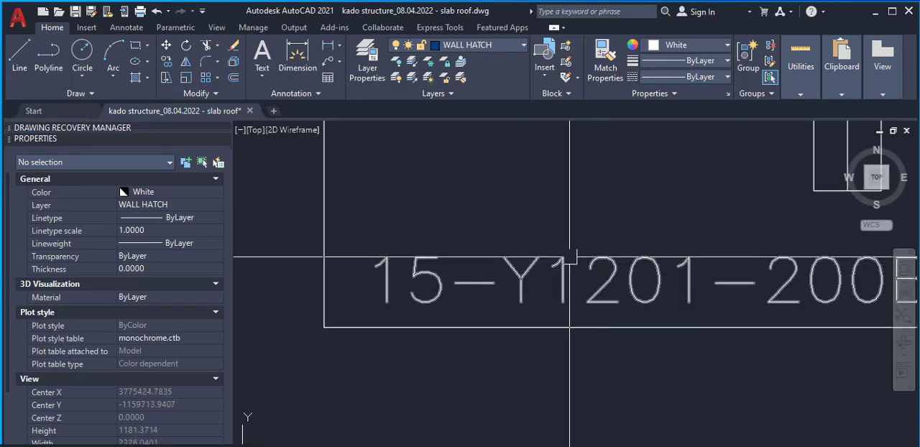
scroll(548, 262, "down", 2)
scroll(548, 261, "up", 4)
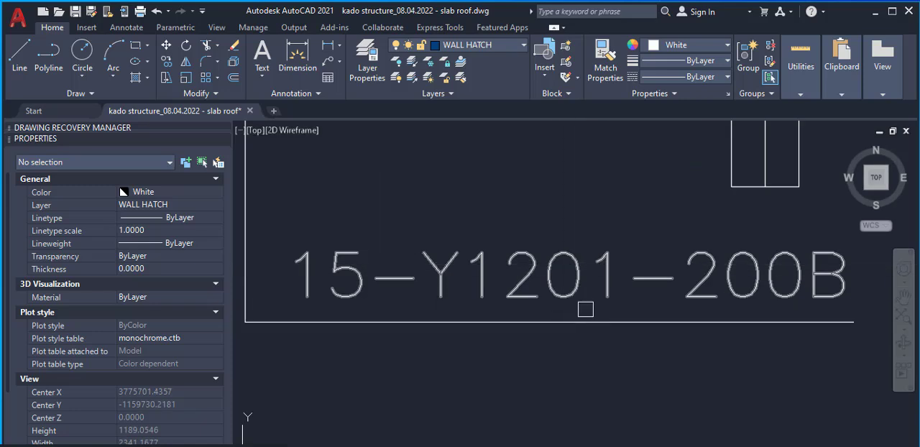
scroll(576, 293, "down", 1)
scroll(618, 253, "down", 4)
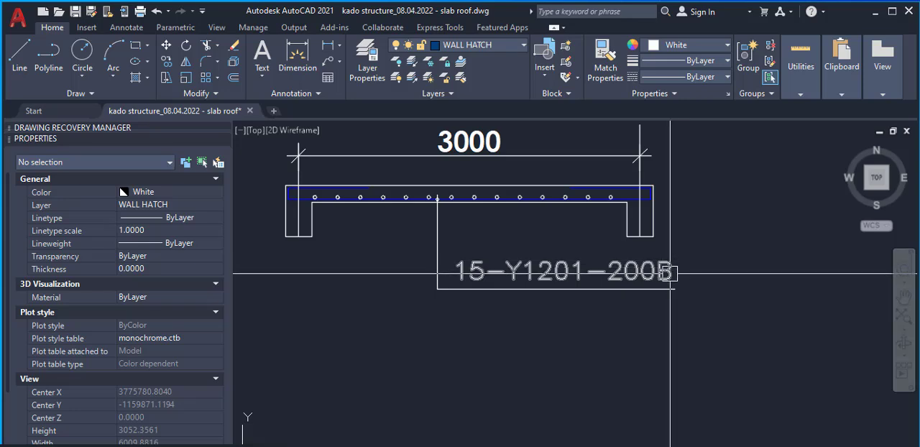
Replace the final B of the slab section's rebar label with T, giving 15-Y1201-200T
double_click(668, 274)
scroll(668, 275, "up", 2)
key("Escape")
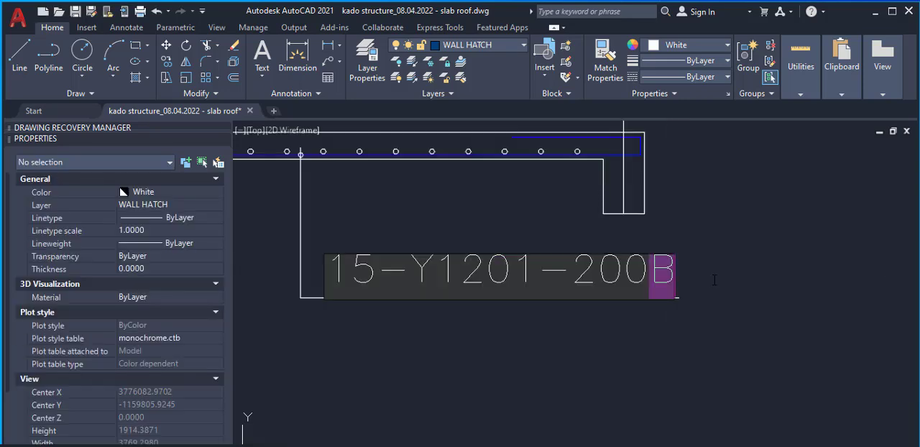
key("BackSpace")
type("T")
left_click(707, 300)
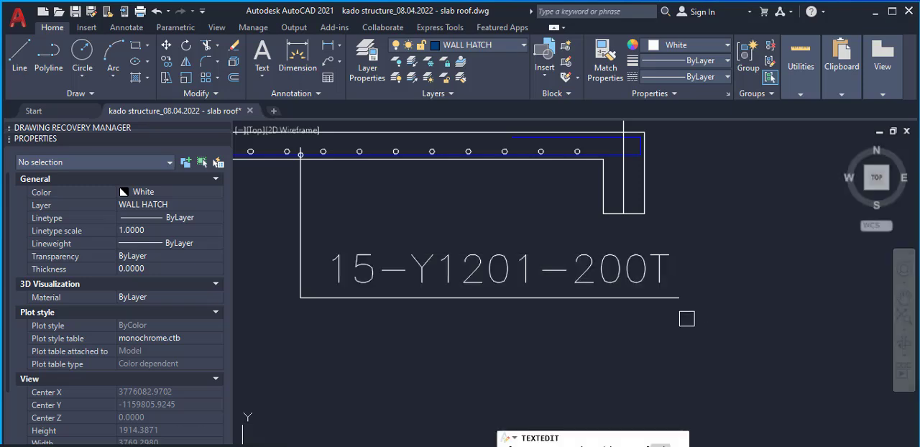
Set the section rebar label's ending back to B so it reads 15-Y1201-200B, and finish text editing
double_click(654, 276)
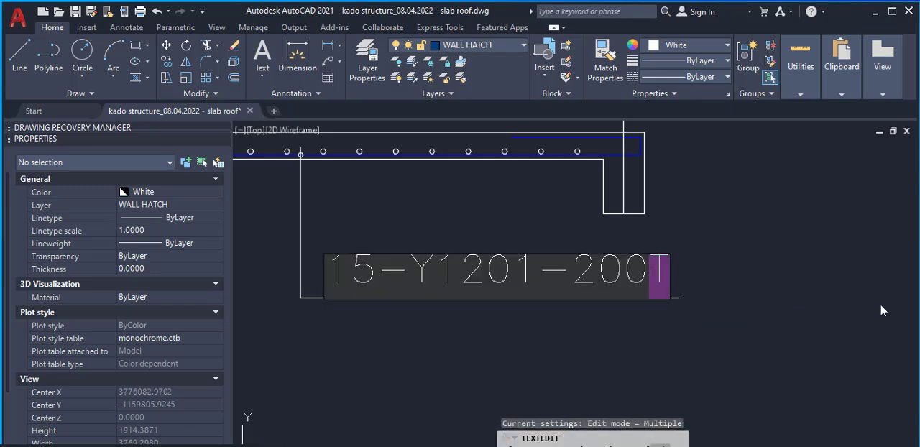
type("B")
left_click(716, 314)
scroll(632, 306, "down", 4)
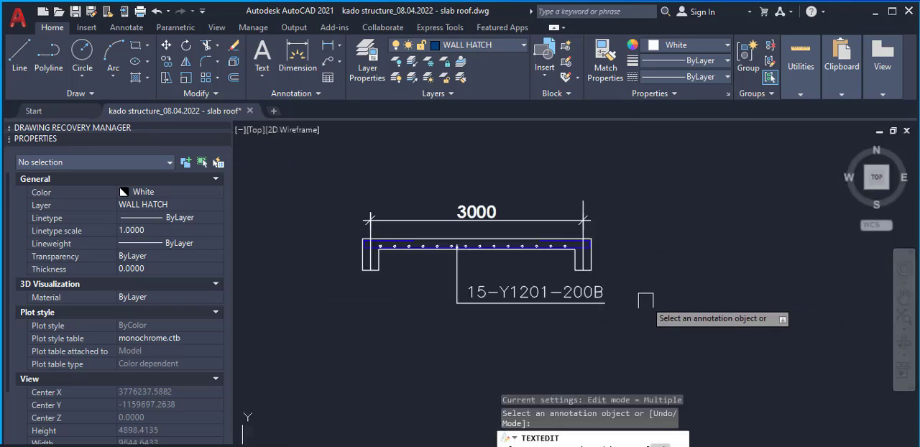
right_click(636, 279)
left_click(651, 286)
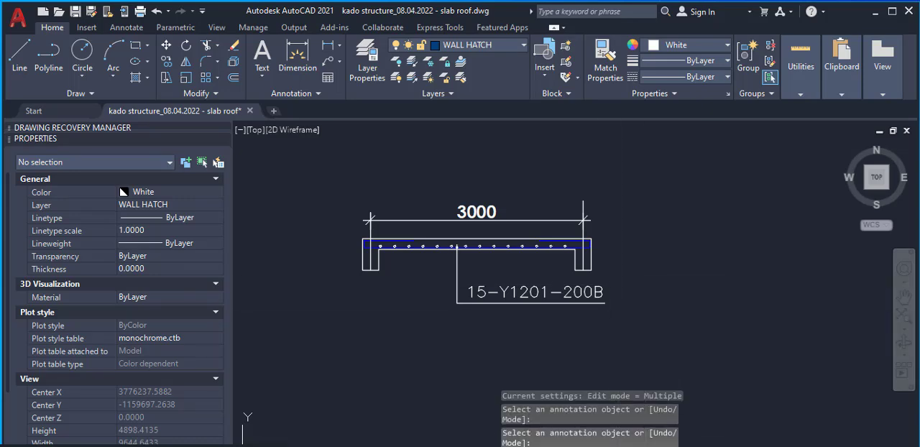
scroll(601, 291, "down", 2)
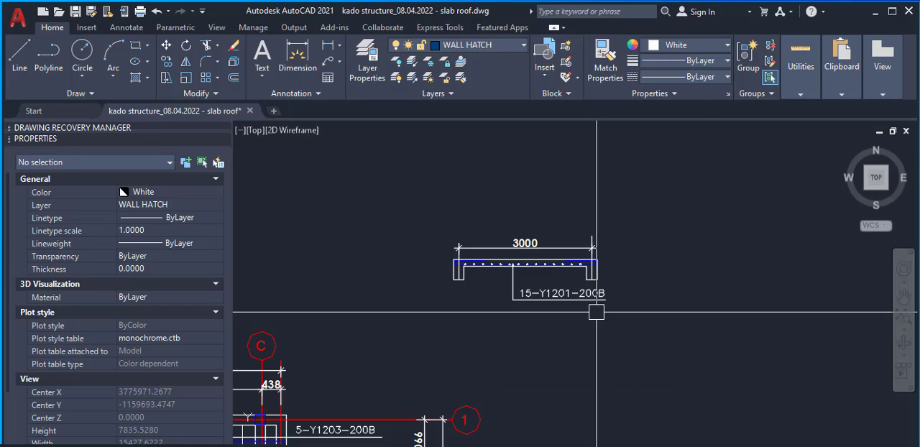
scroll(604, 295, "down", 4)
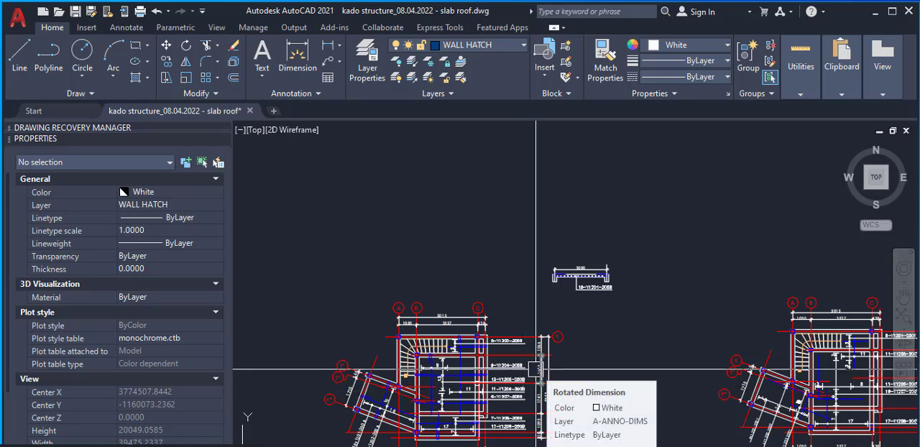
scroll(536, 371, "up", 6)
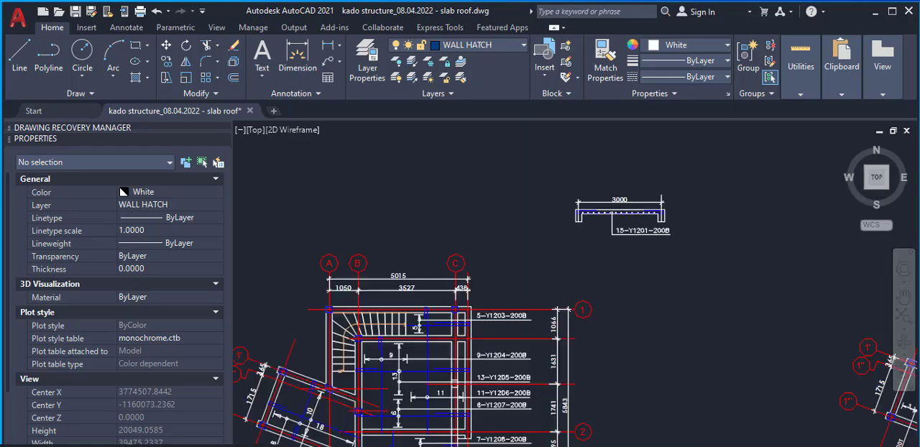
scroll(520, 319, "down", 4)
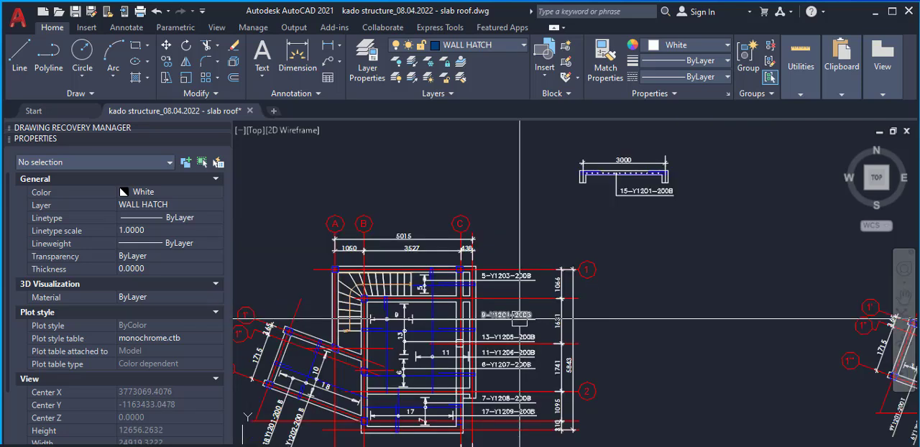